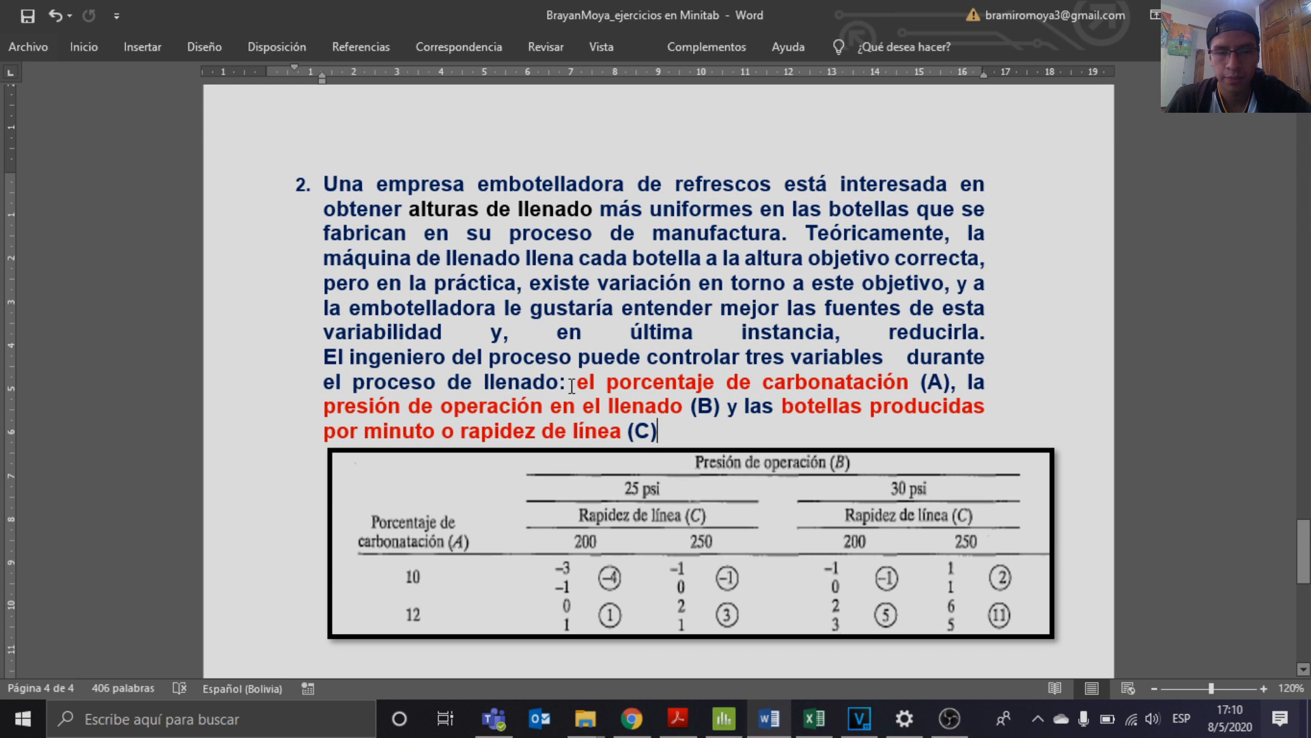
Examine the bottling problem statement for its three controllable factors (A, B, C) and the fill height response.
{"action": "left_click_drag", "start_coordinate": [578, 382], "coordinate": [900, 384]}
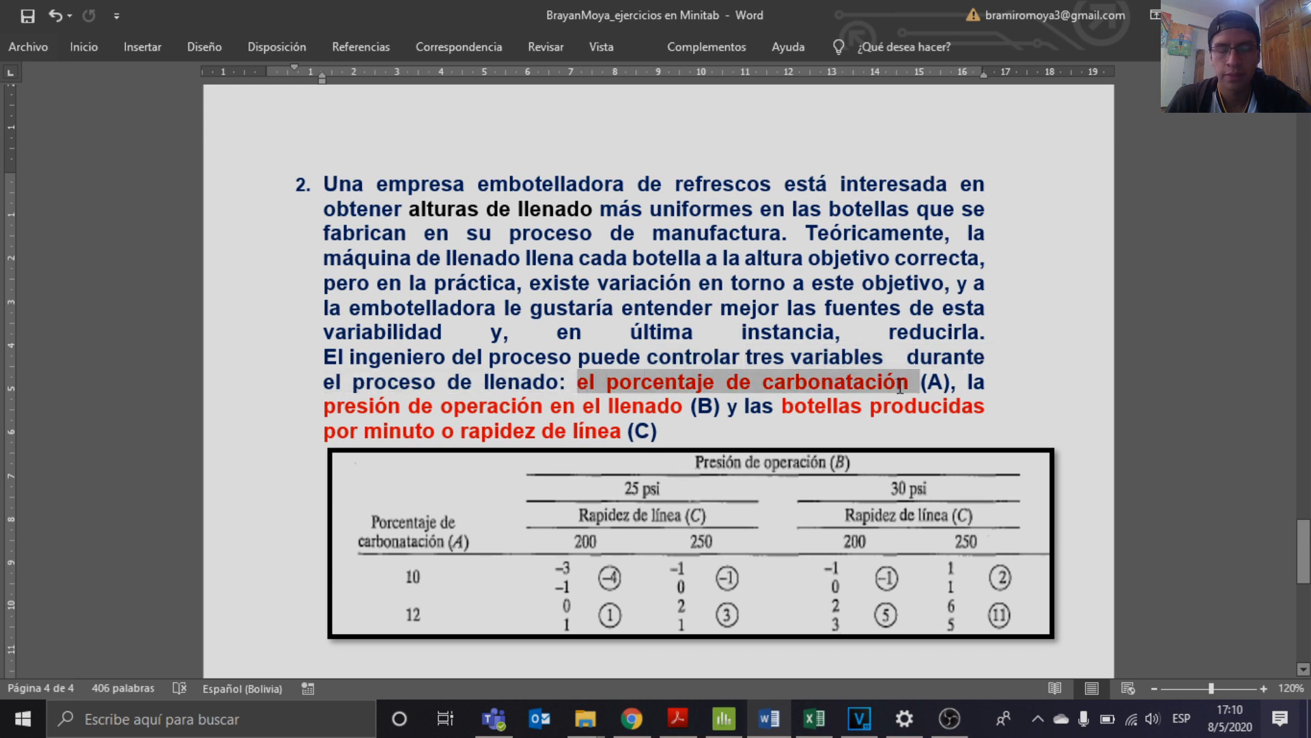
{"action": "left_click_drag", "start_coordinate": [324, 405], "coordinate": [688, 408]}
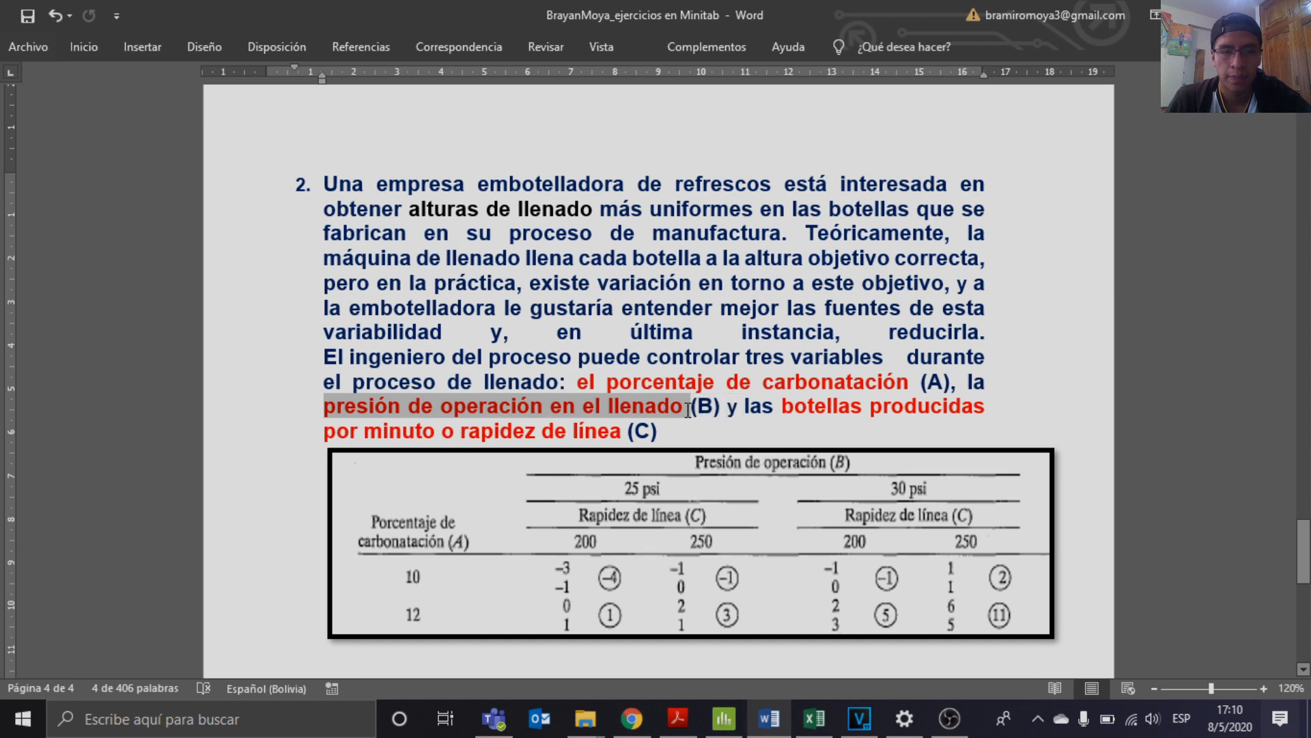
{"action": "left_click_drag", "start_coordinate": [782, 406], "coordinate": [891, 435]}
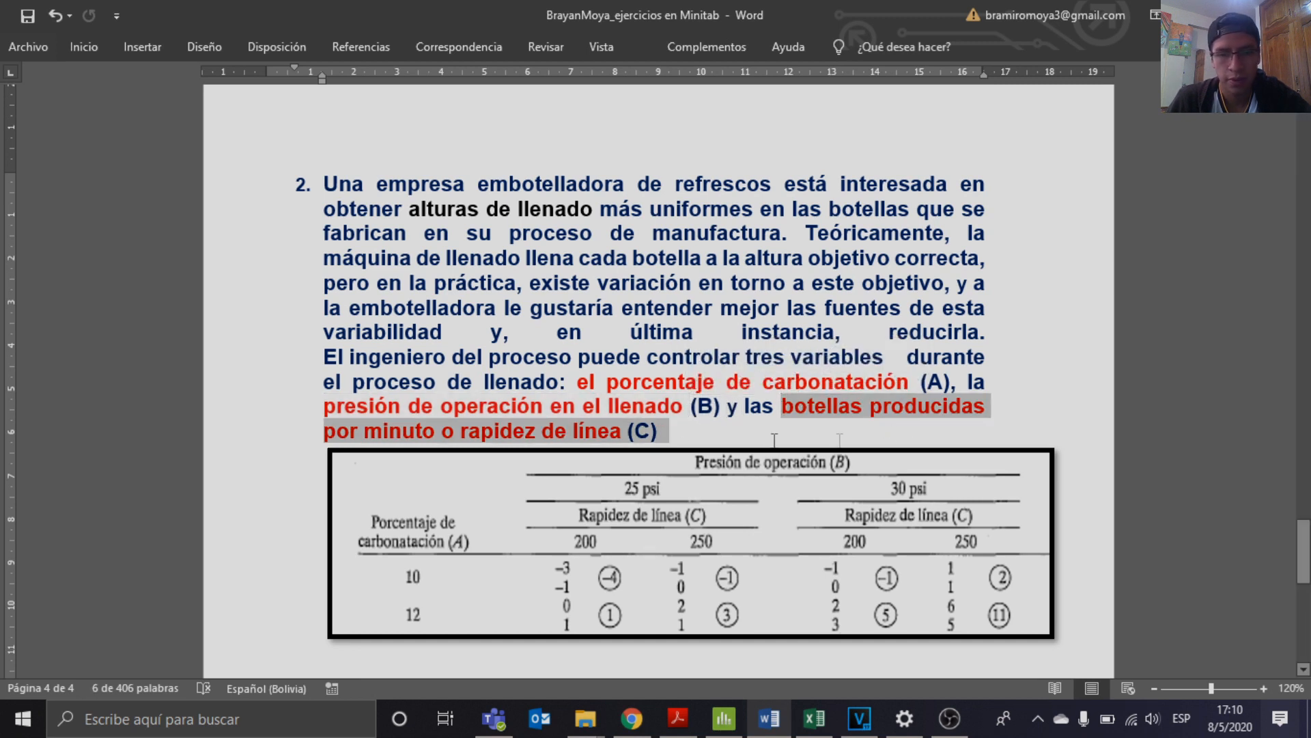
{"action": "left_click_drag", "start_coordinate": [614, 440], "coordinate": [617, 444]}
{"action": "left_click", "coordinate": [665, 437]}
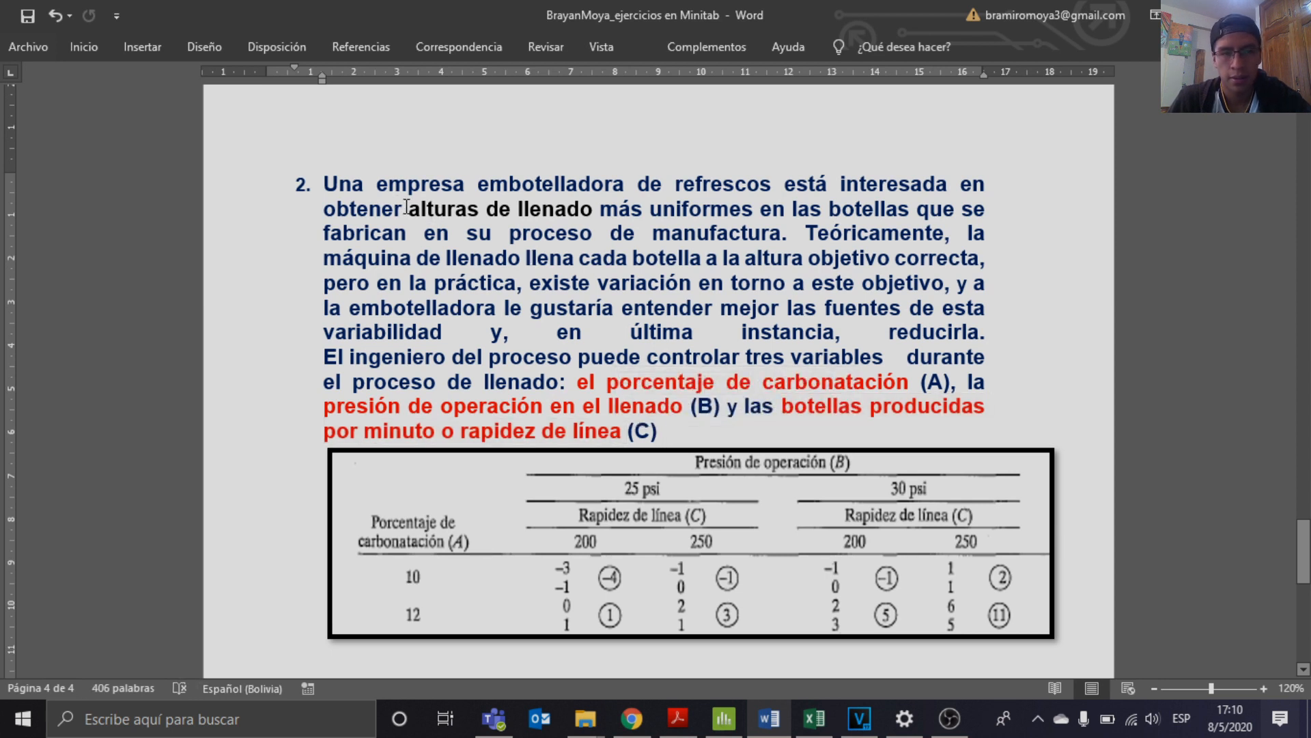
{"action": "left_click_drag", "start_coordinate": [410, 209], "coordinate": [599, 210]}
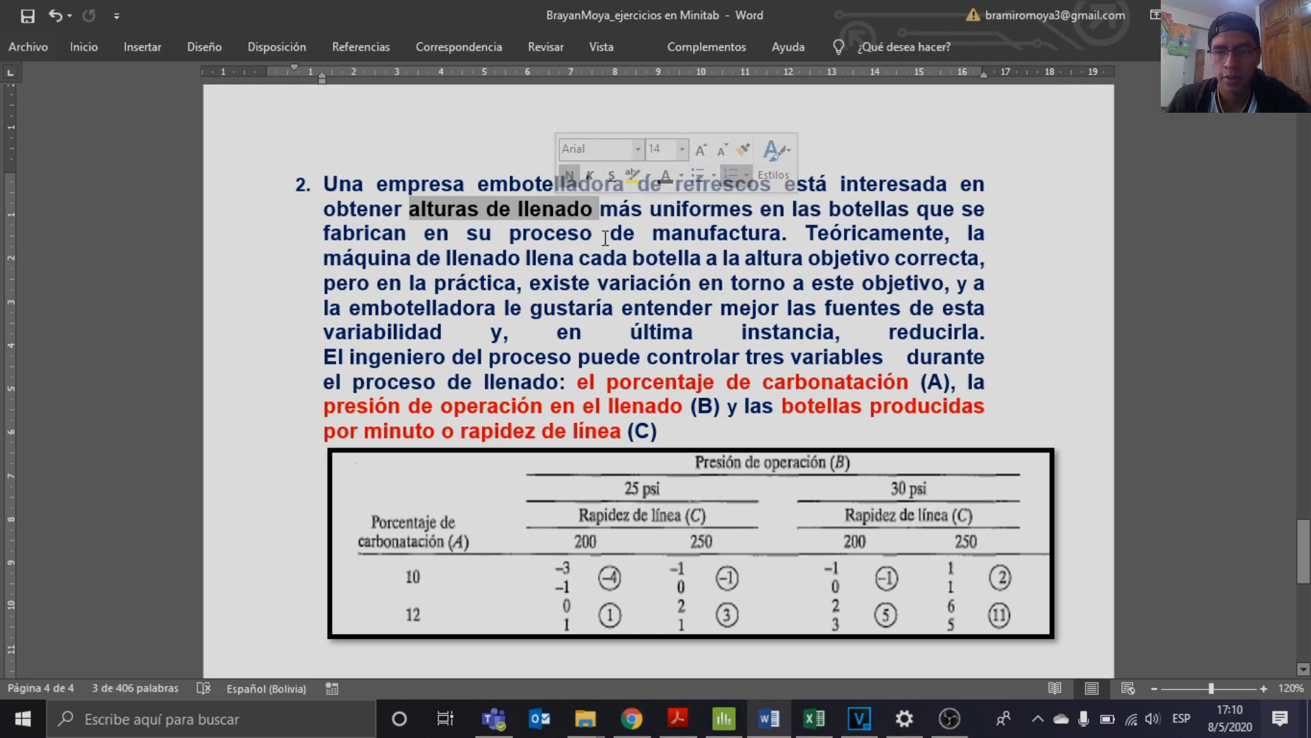
{"action": "left_click", "coordinate": [741, 429]}
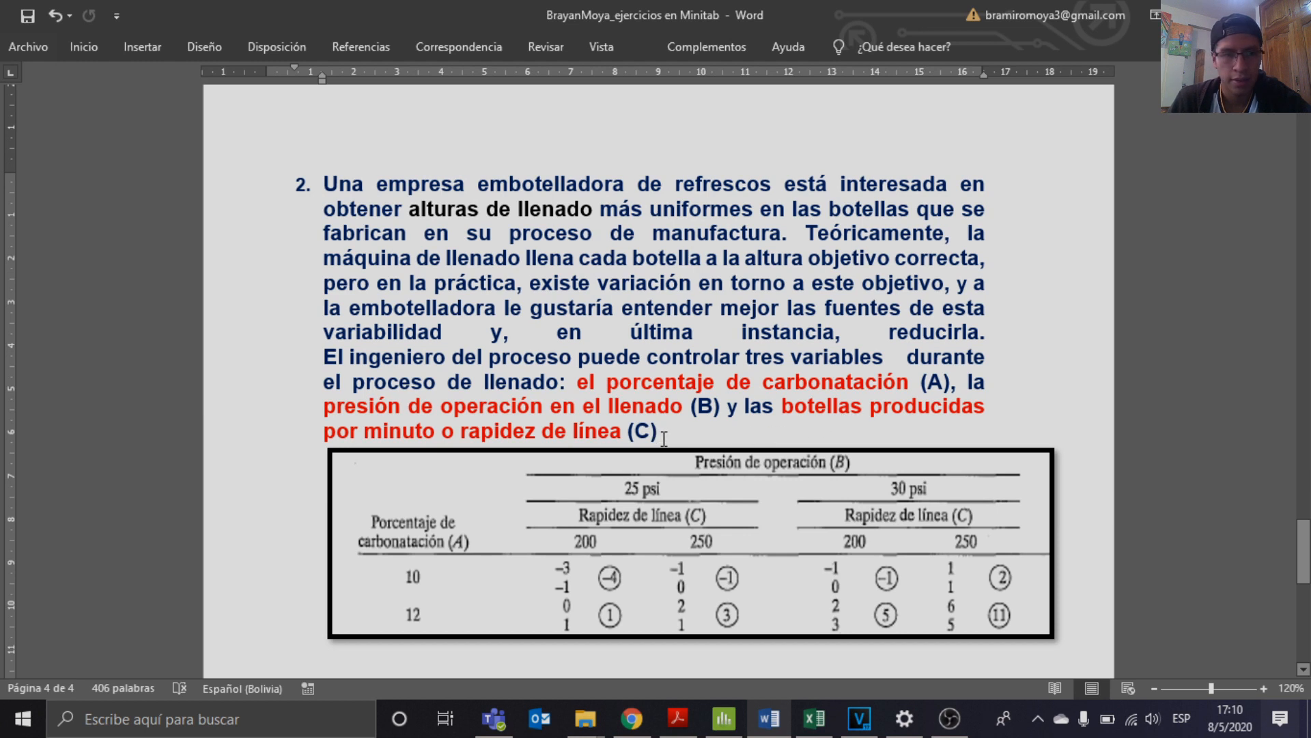
{"action": "left_click_drag", "start_coordinate": [672, 434], "coordinate": [586, 432]}
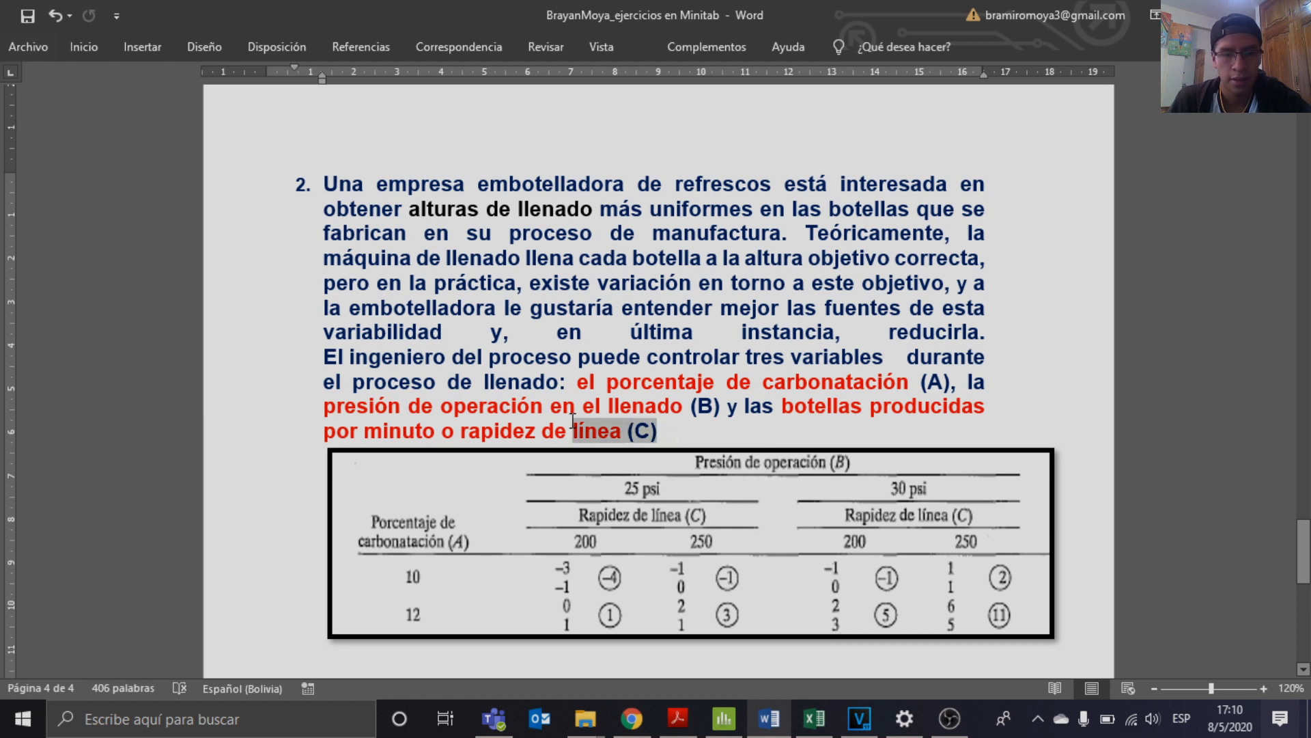
{"action": "left_click", "coordinate": [653, 431]}
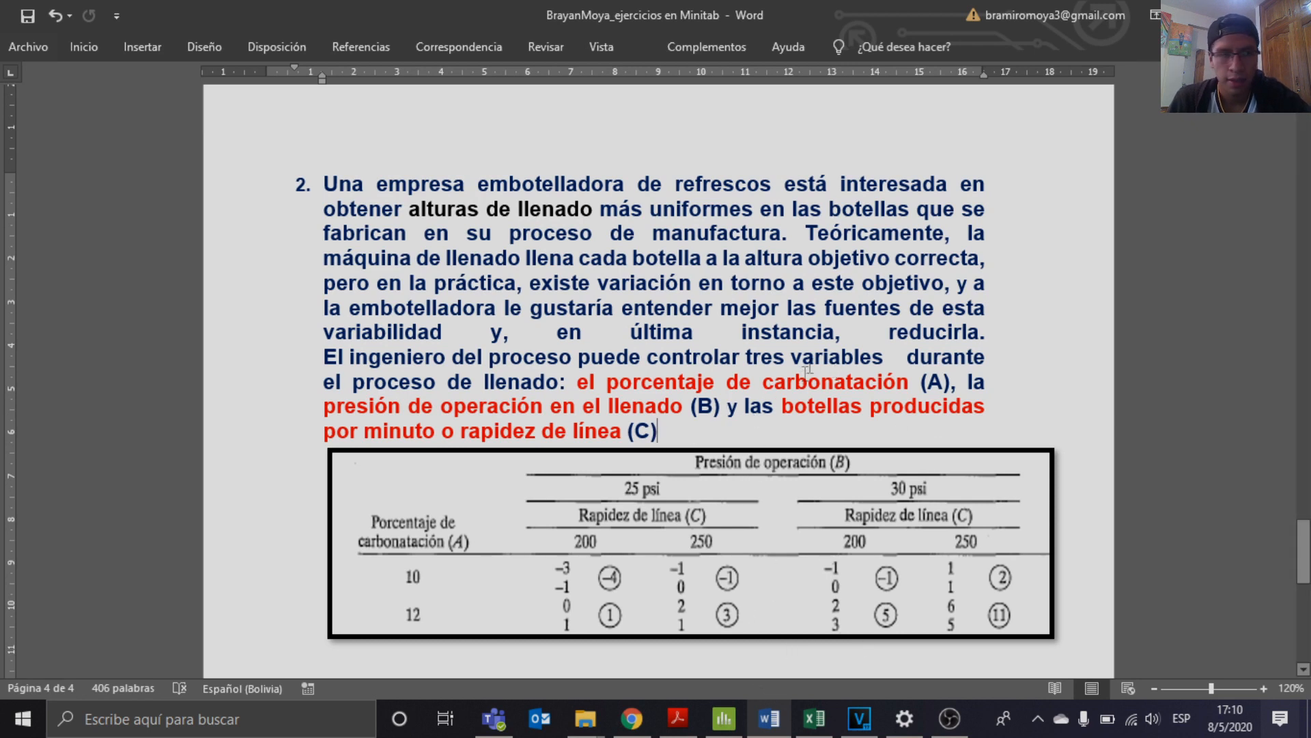
Switch to Minitab, set up a new 2-level factorial design (default generators) with 3 factors, and consult the available designs.
{"action": "left_click", "coordinate": [726, 718]}
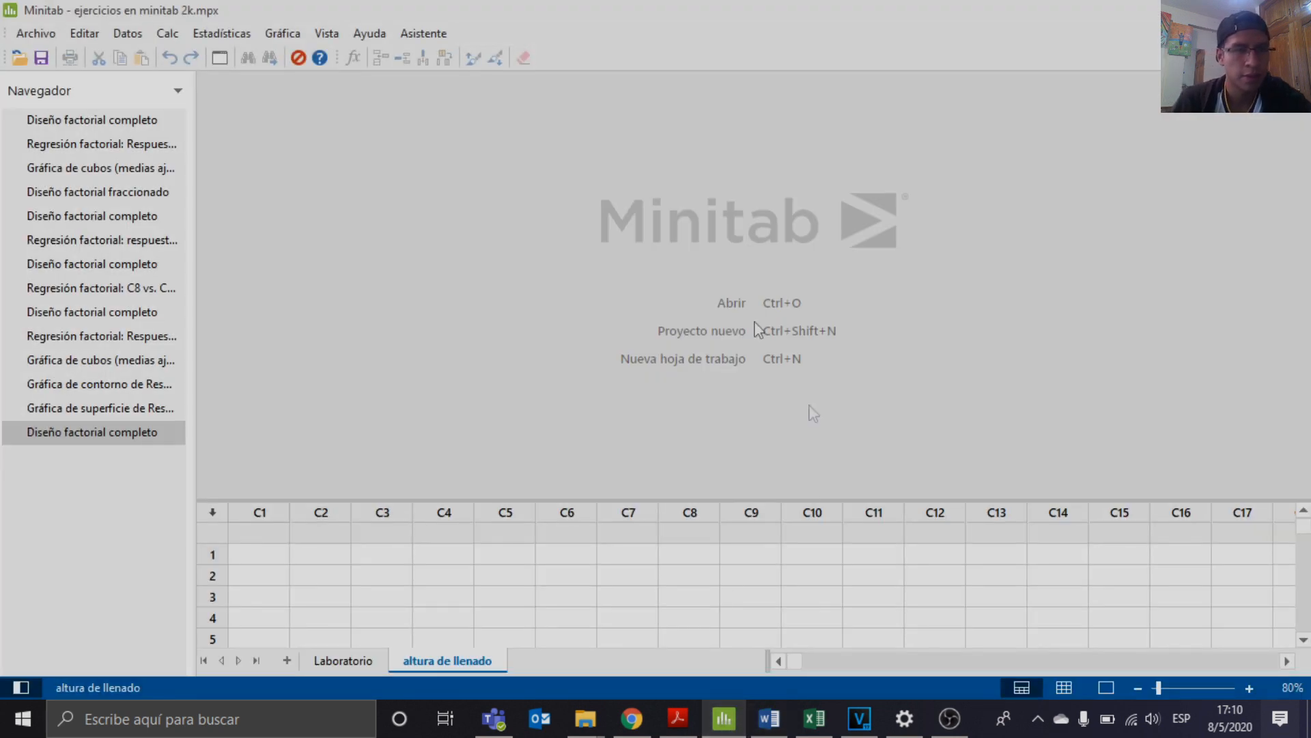
{"action": "left_click", "coordinate": [217, 40]}
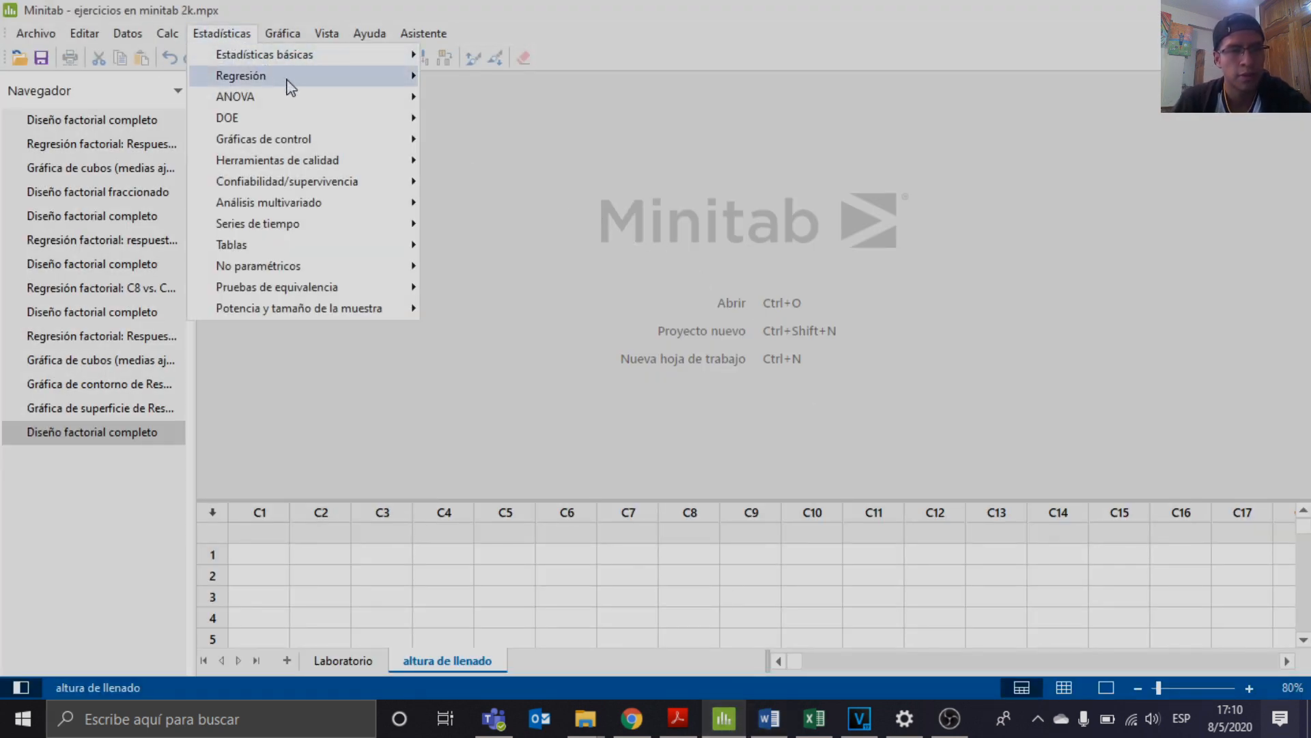
{"action": "mouse_move", "coordinate": [350, 125]}
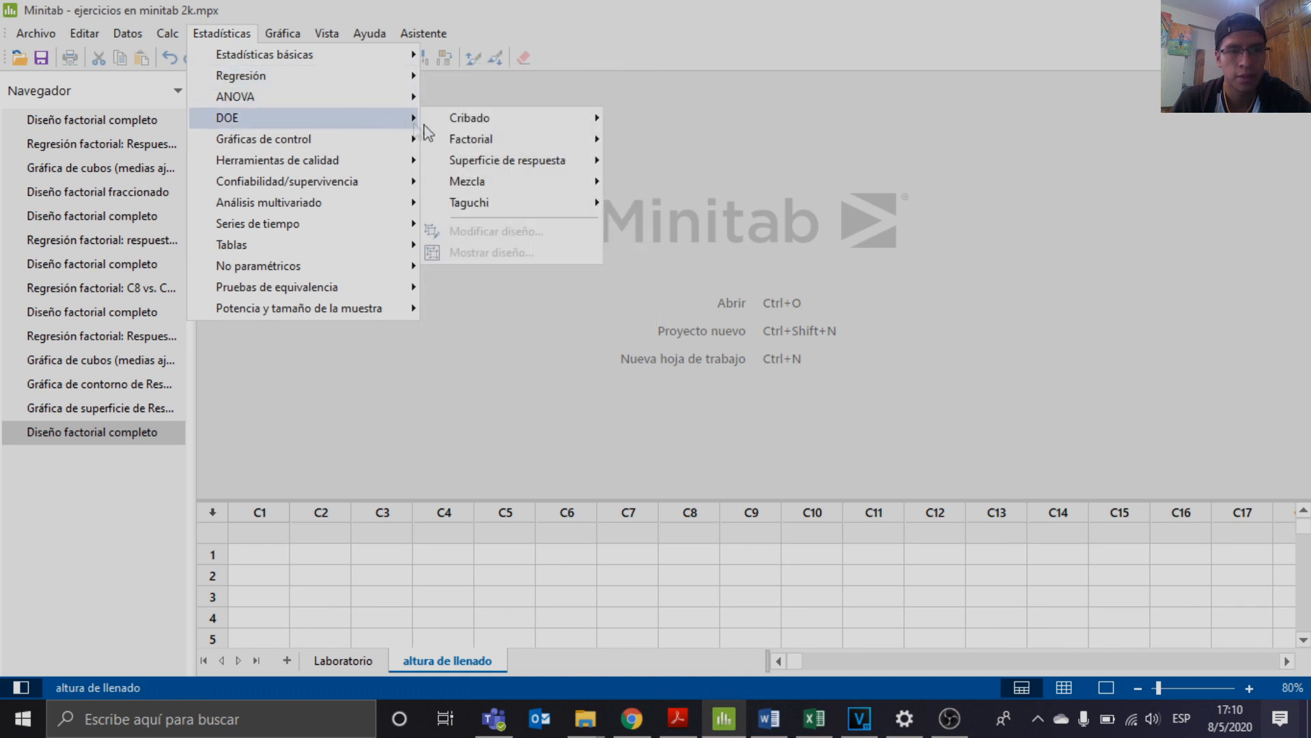
{"action": "mouse_move", "coordinate": [497, 129]}
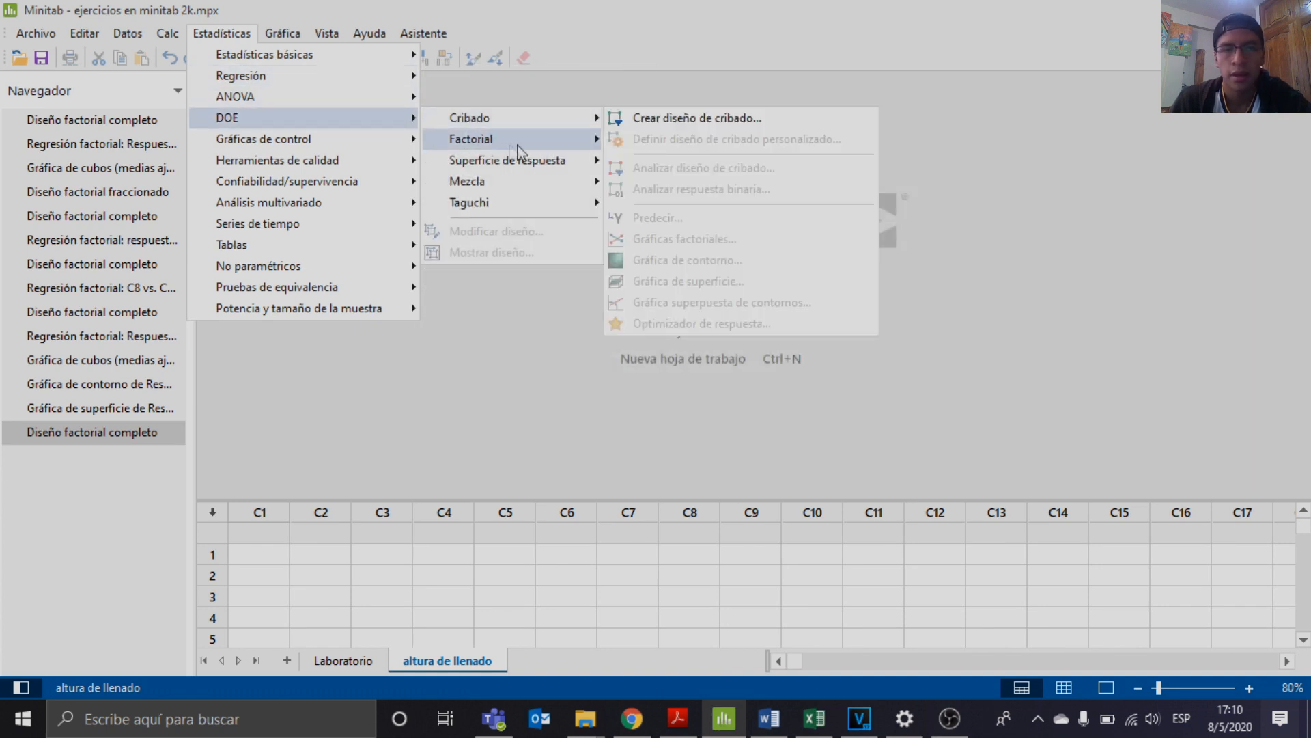
{"action": "left_click", "coordinate": [663, 140]}
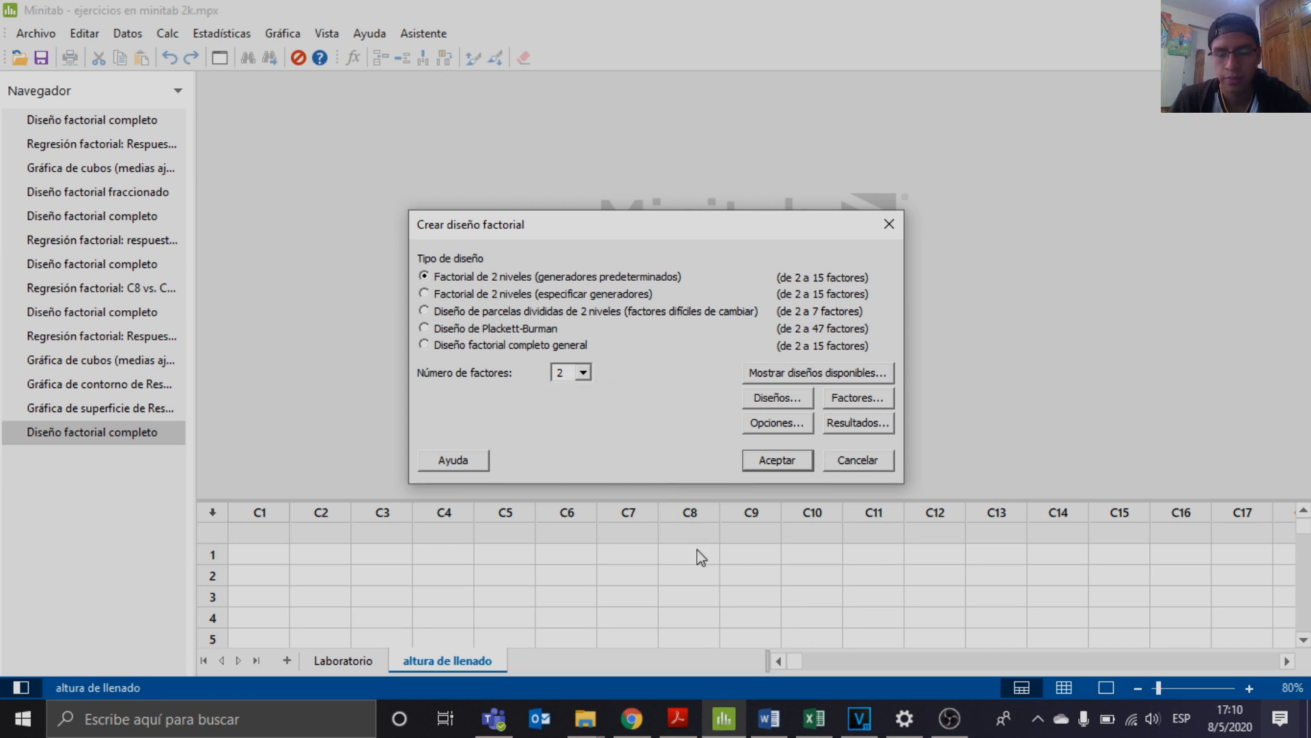
{"action": "left_click", "coordinate": [583, 372]}
{"action": "left_click", "coordinate": [577, 400]}
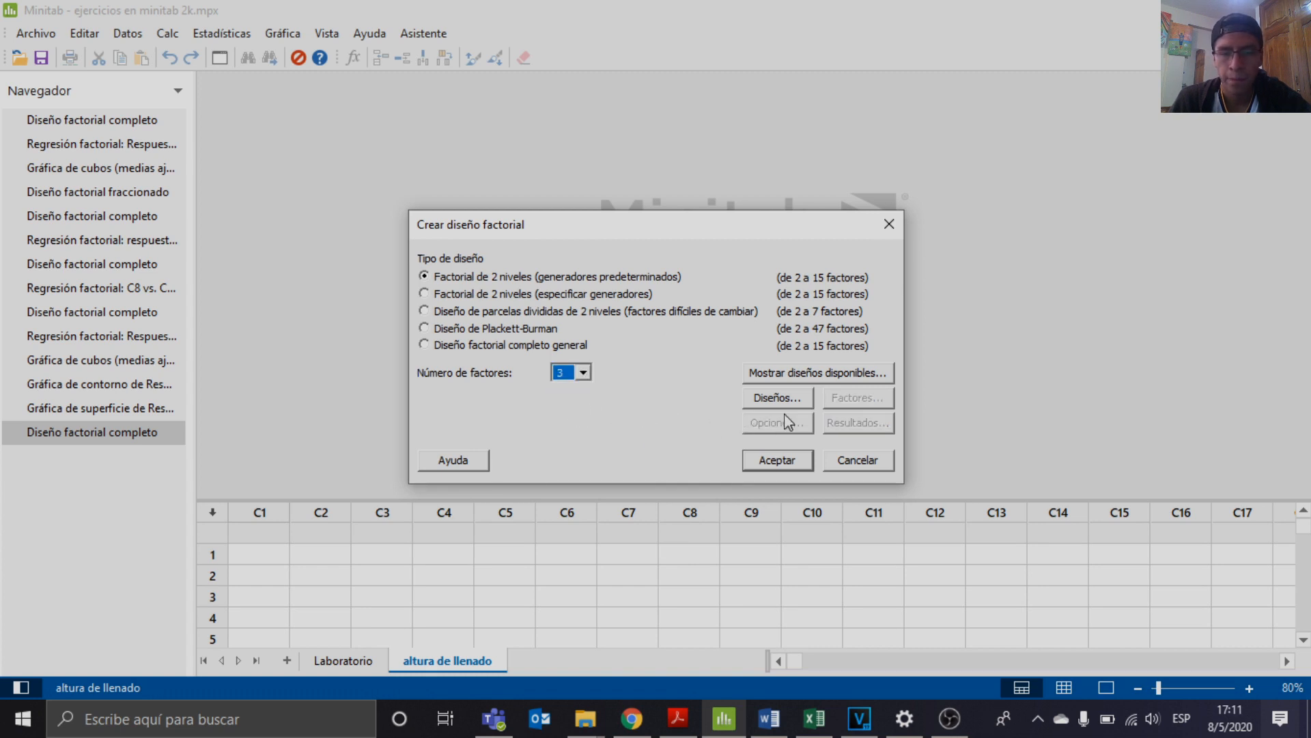
{"action": "left_click", "coordinate": [800, 378]}
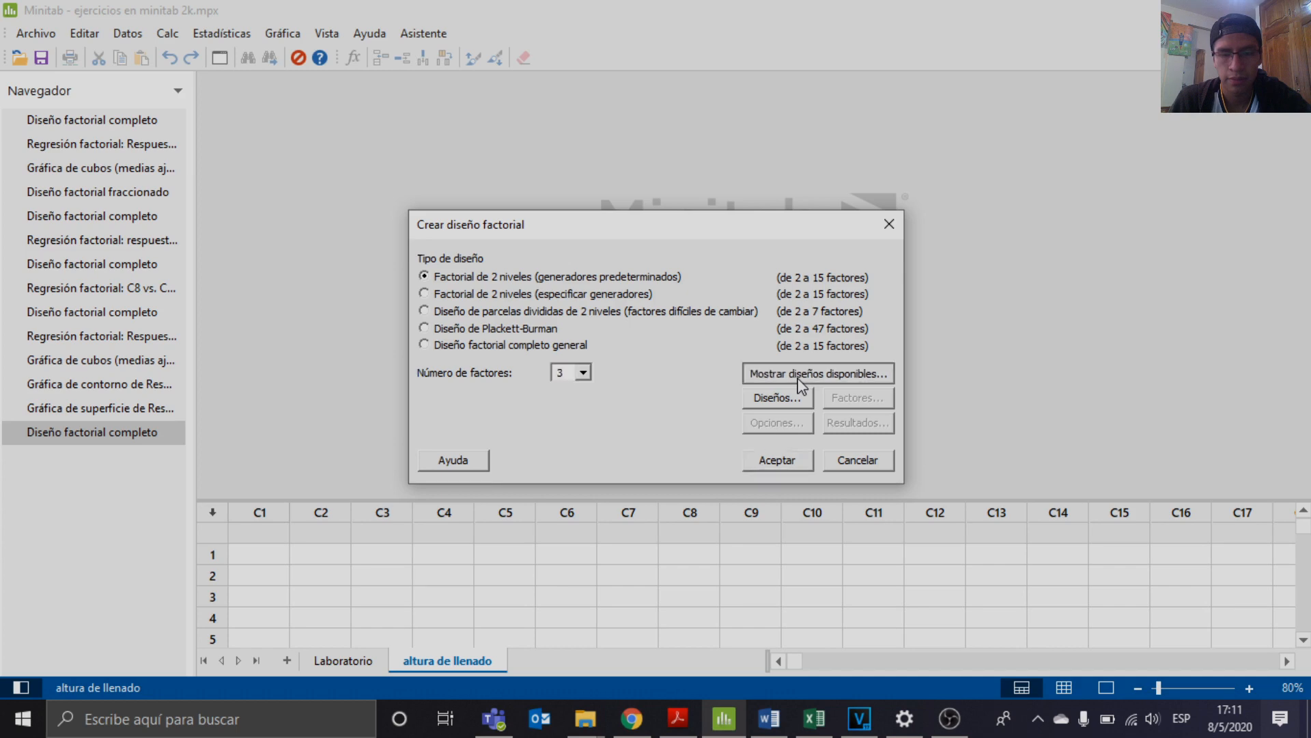
{"action": "left_click", "coordinate": [859, 188]}
Choose the full factorial 2^3 design with 8 runs and 2 replicates for factorial points, checking the data table in Word.
{"action": "left_click", "coordinate": [776, 398]}
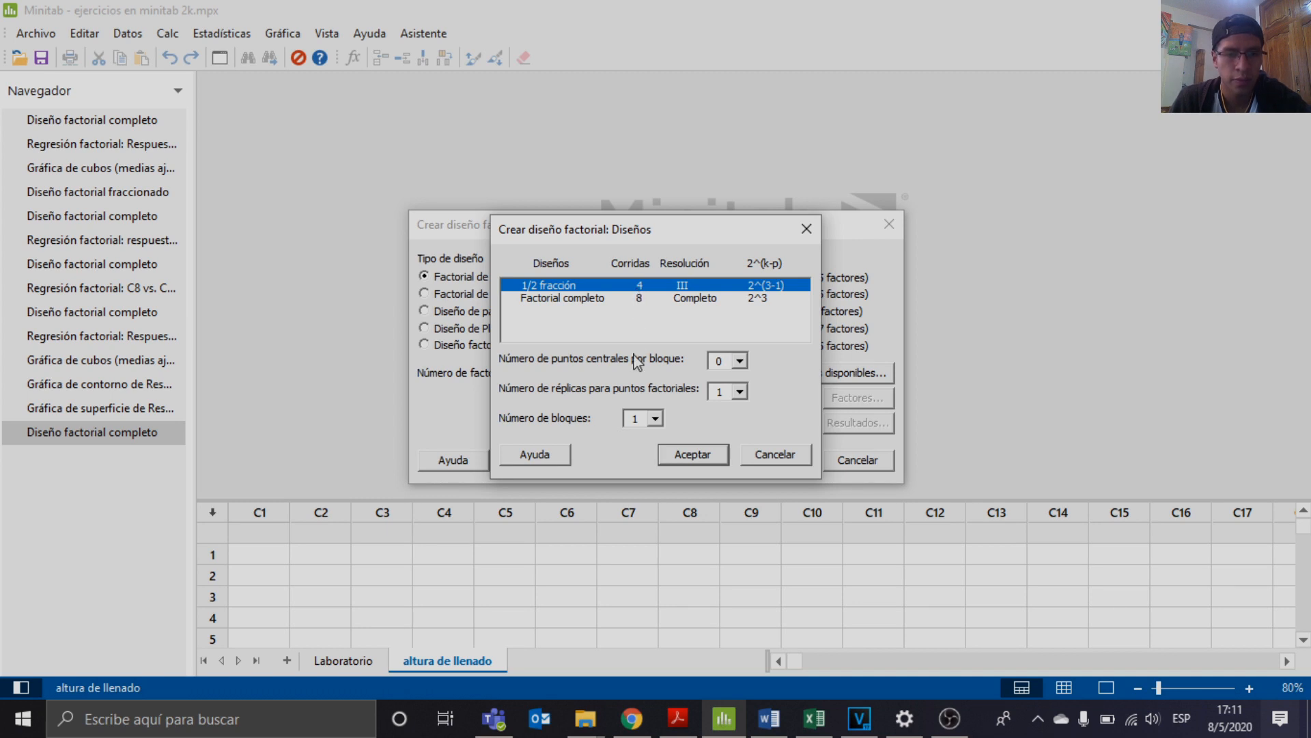
{"action": "left_click", "coordinate": [604, 299]}
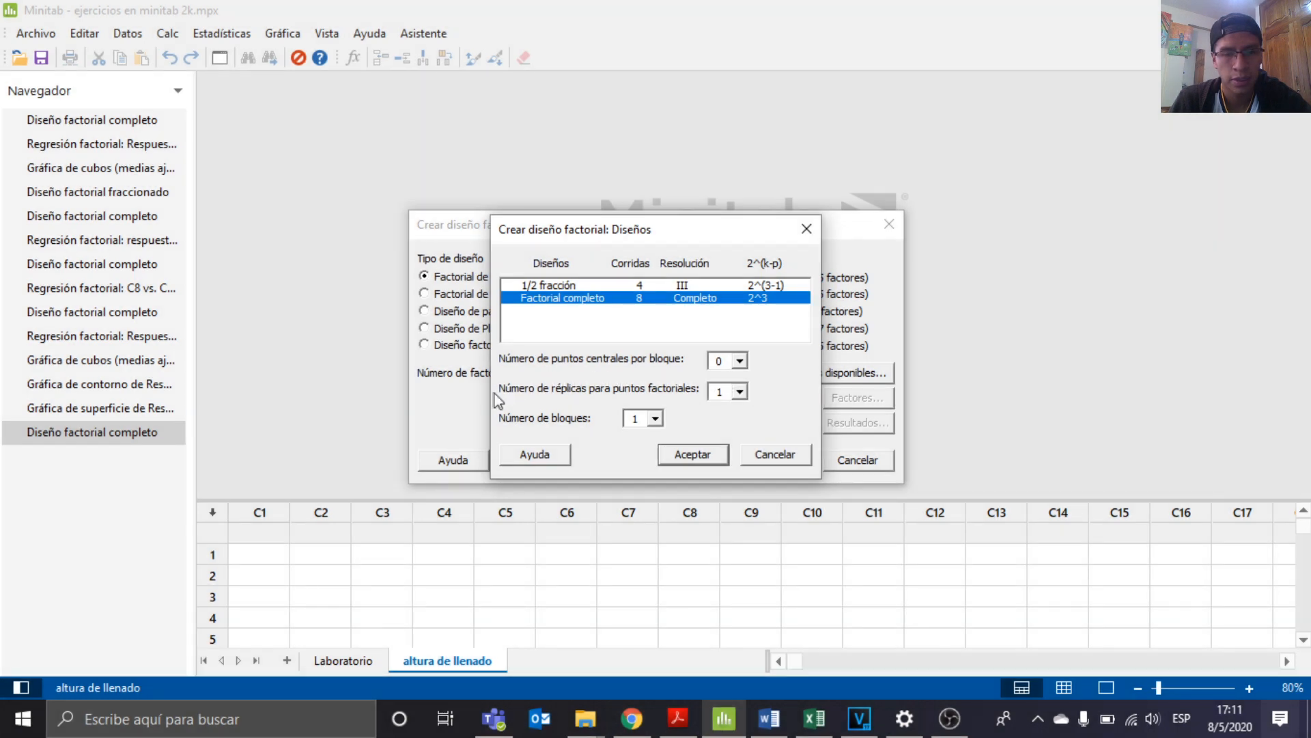
{"action": "left_click", "coordinate": [769, 717]}
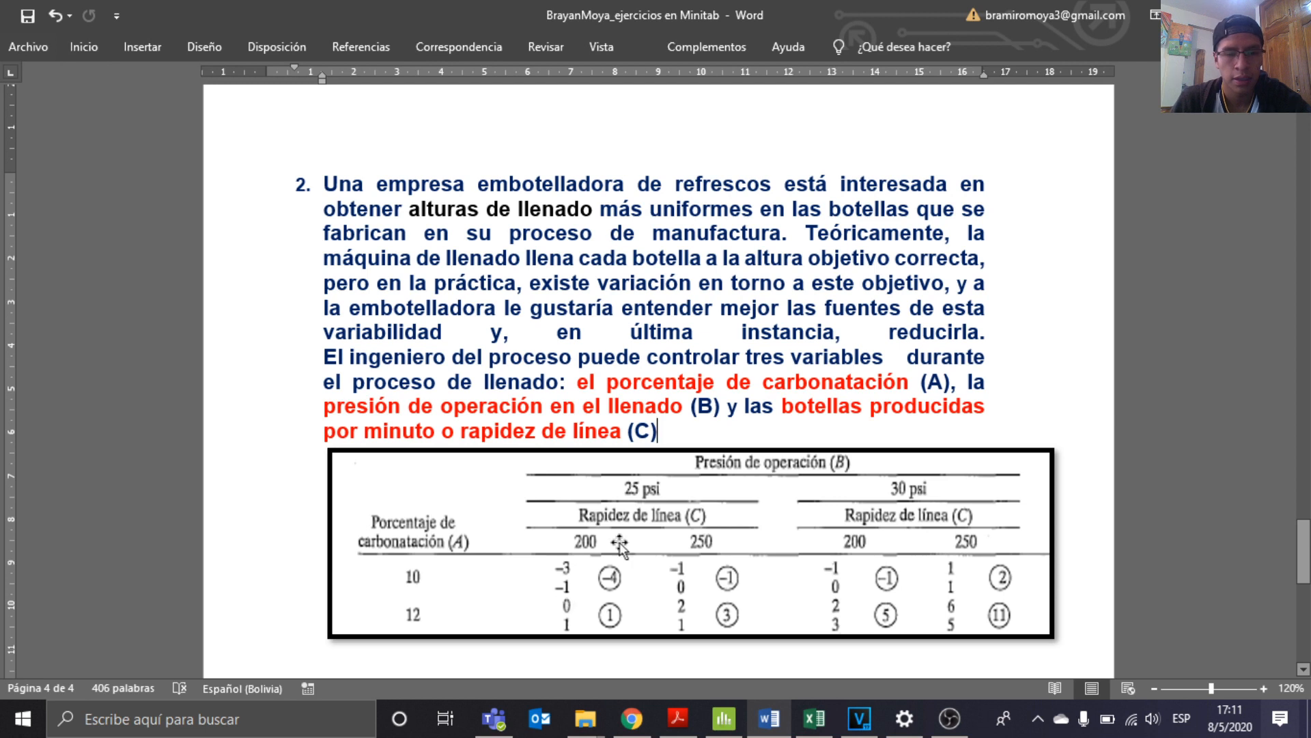
{"action": "mouse_move", "coordinate": [769, 718]}
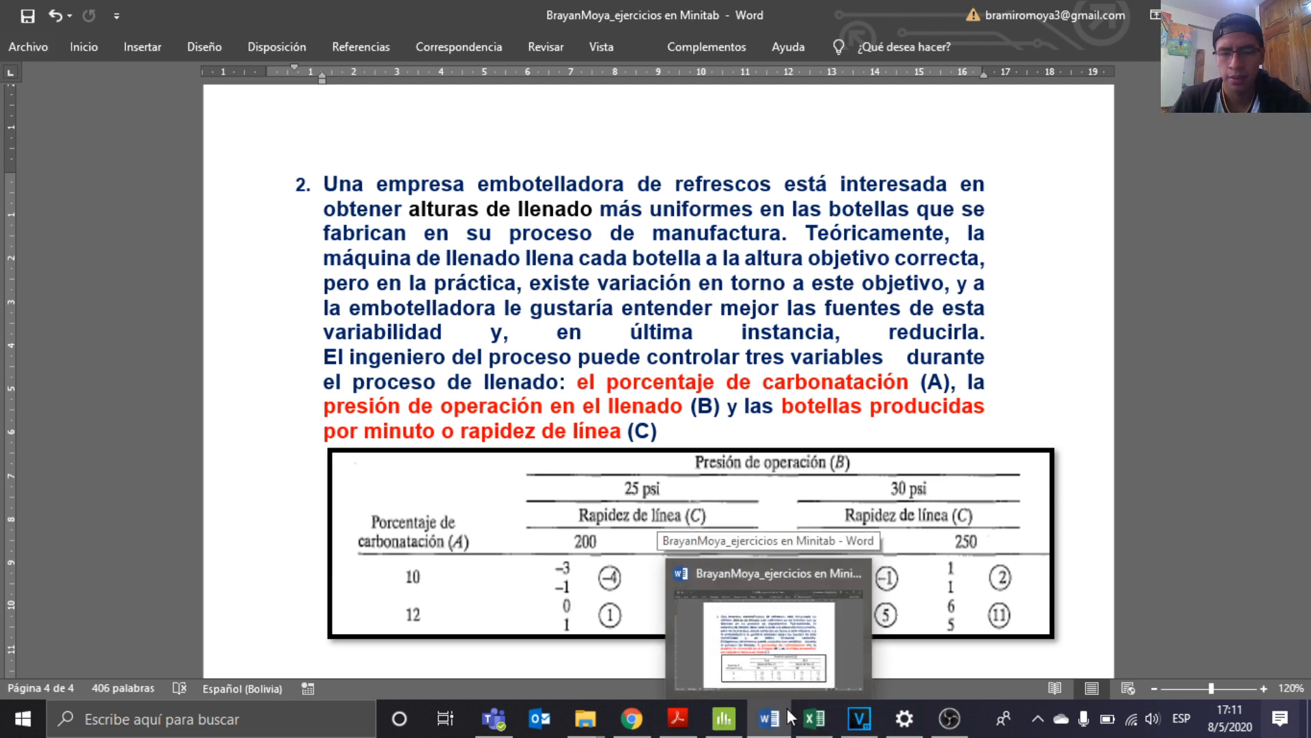
{"action": "left_click", "coordinate": [723, 718]}
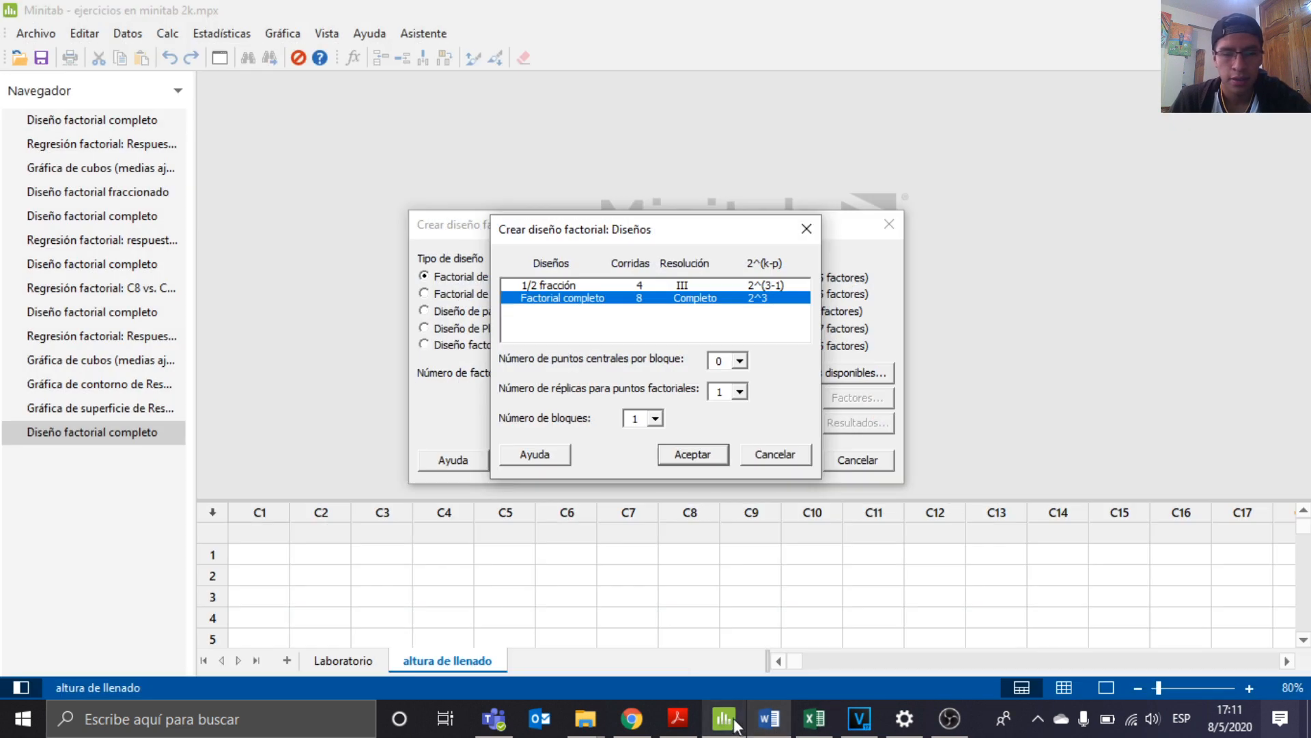
{"action": "left_click", "coordinate": [739, 391]}
{"action": "left_click", "coordinate": [719, 423]}
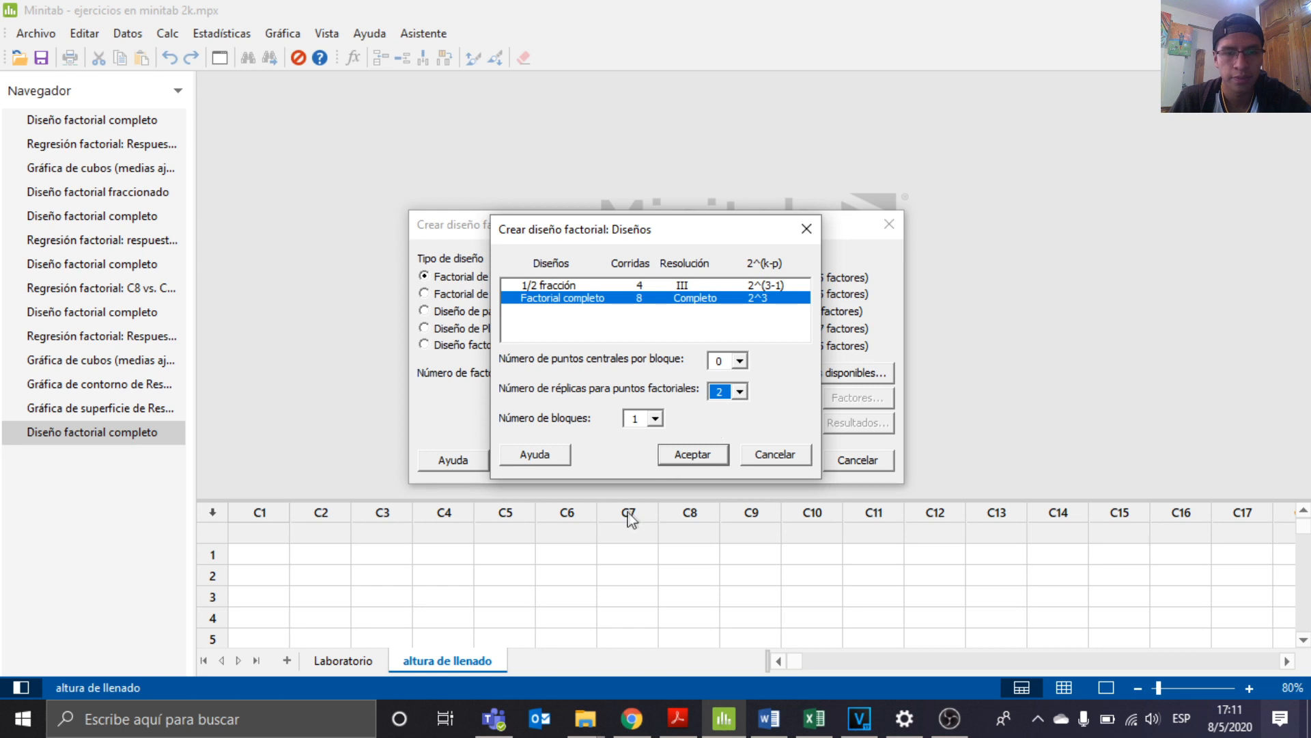
{"action": "left_click", "coordinate": [682, 462]}
Review the factor definitions and accept numeric factors A, B and C with low level -1 and high level 1.
{"action": "left_click", "coordinate": [876, 406]}
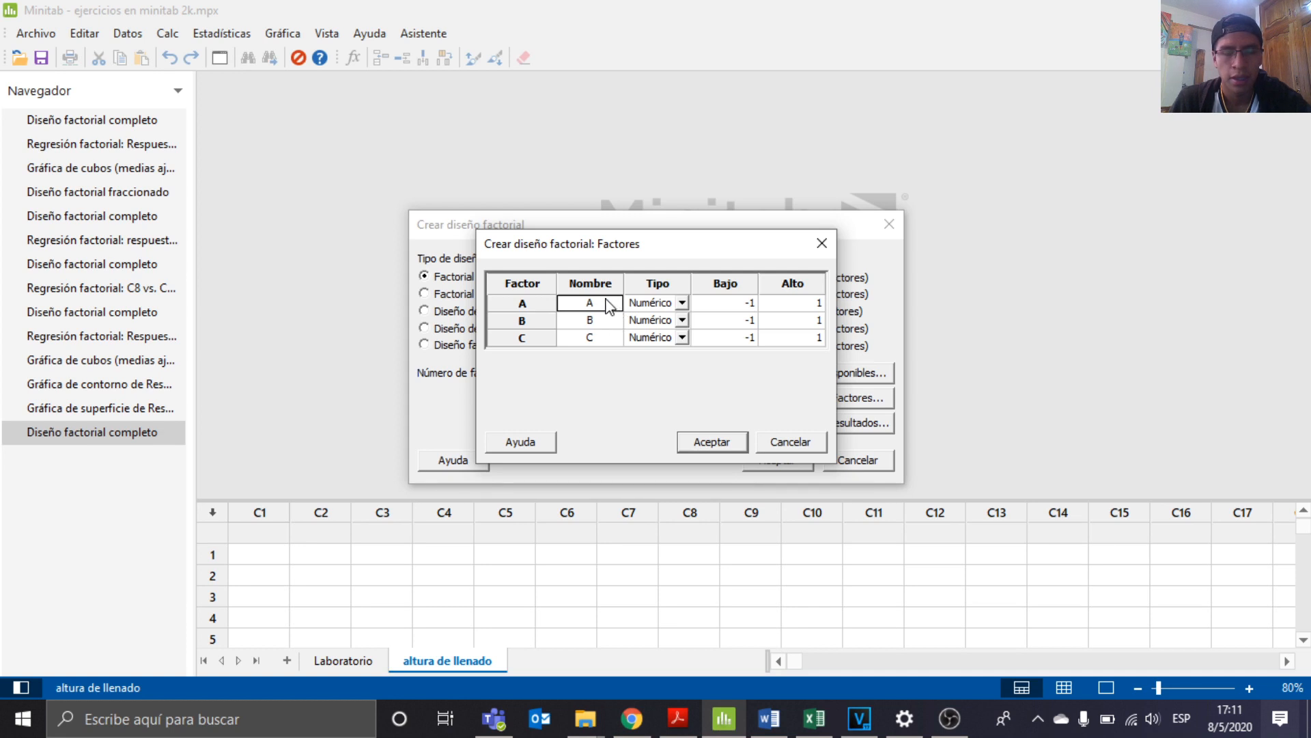
{"action": "left_click", "coordinate": [585, 301]}
{"action": "key", "text": "BackSpace"}
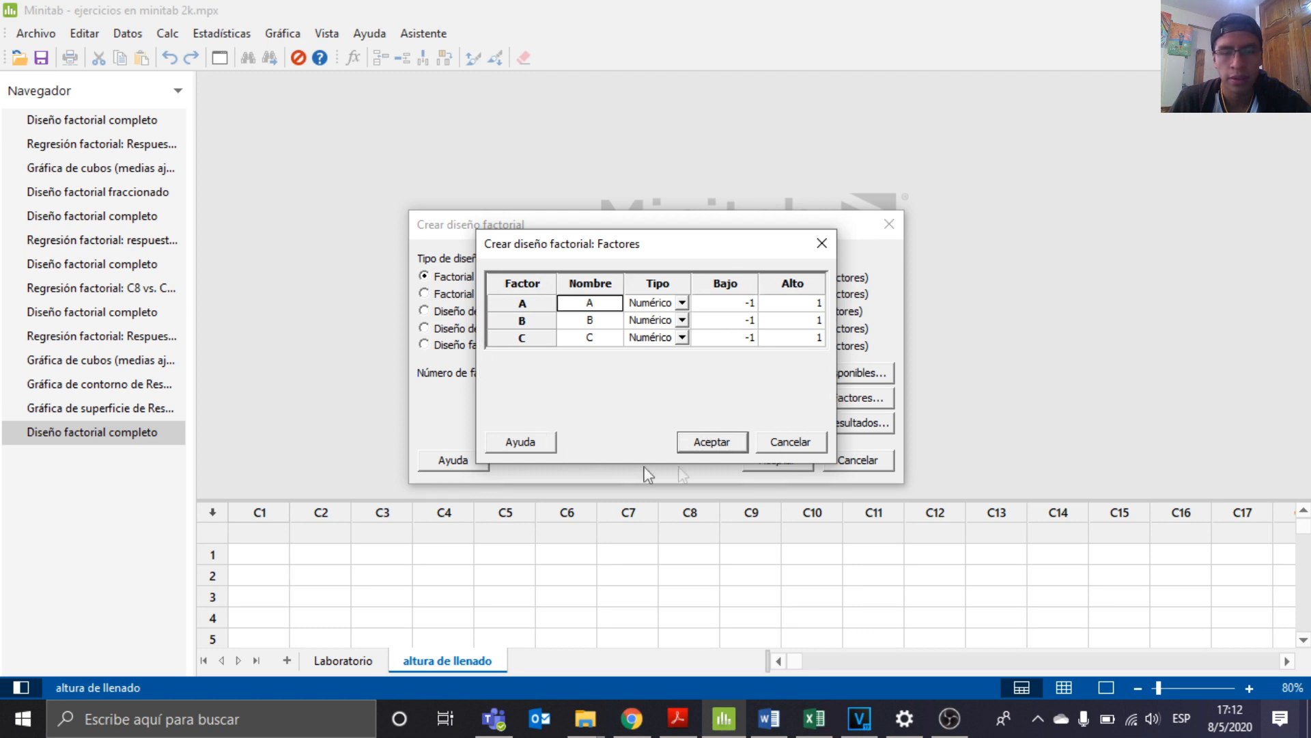
{"action": "left_click", "coordinate": [712, 441]}
Turn off run randomization in the design options, keeping the design unfolded and stored in the worksheet.
{"action": "left_click", "coordinate": [763, 421]}
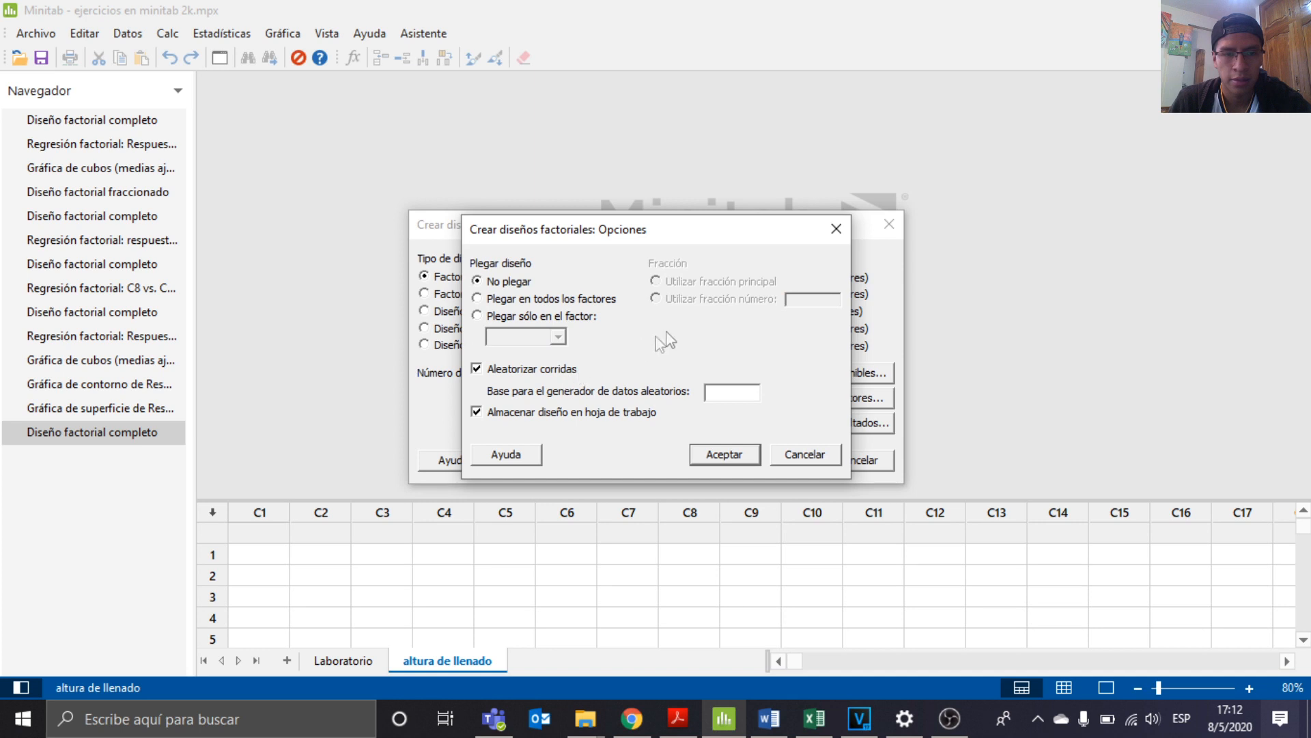
{"action": "left_click", "coordinate": [480, 370]}
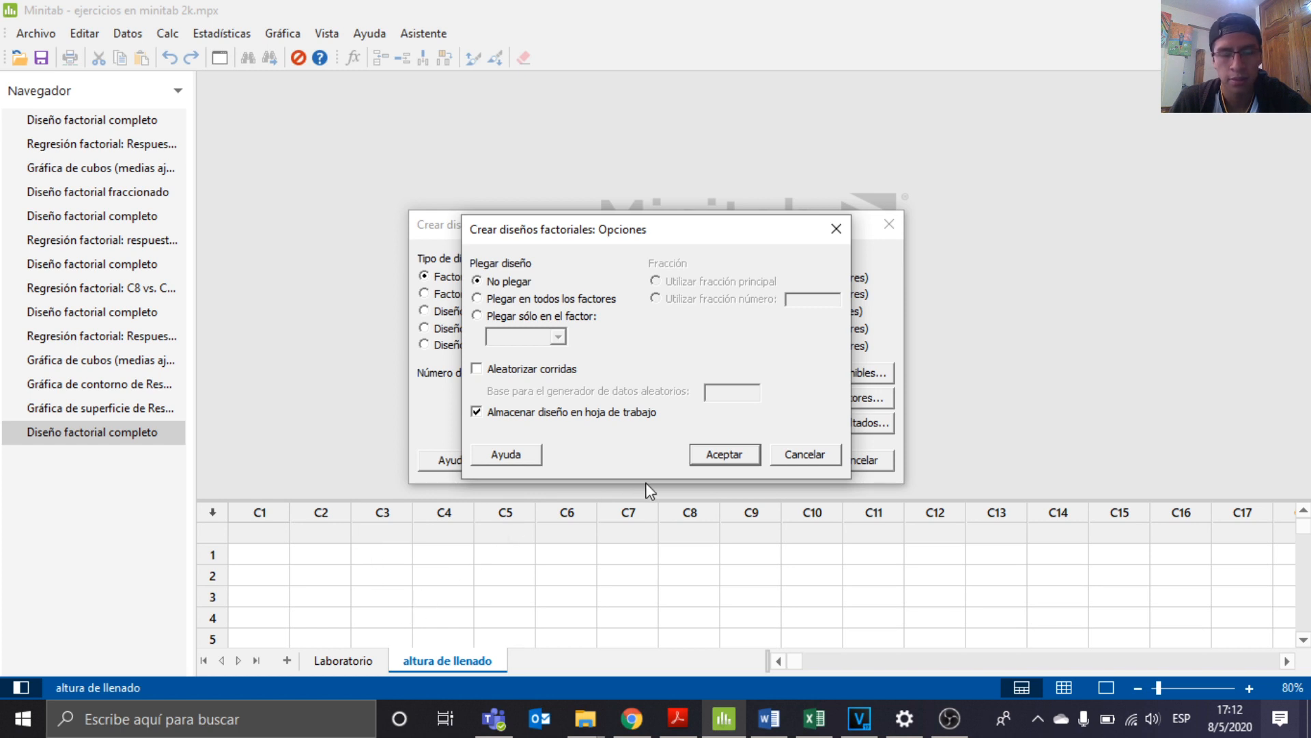
{"action": "left_click", "coordinate": [710, 458]}
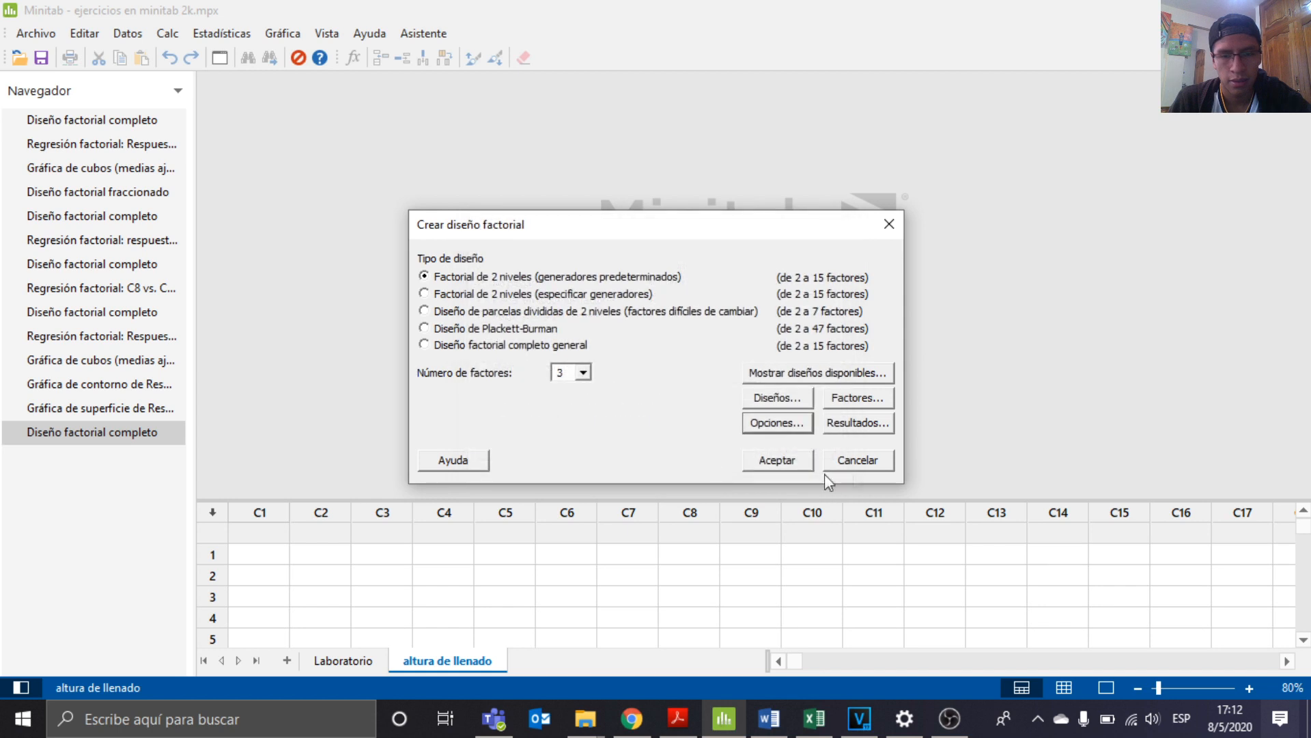
Create the factorial design with the summary and alias tables as output, and enlarge the worksheet area to show the runs.
{"action": "left_click", "coordinate": [854, 424]}
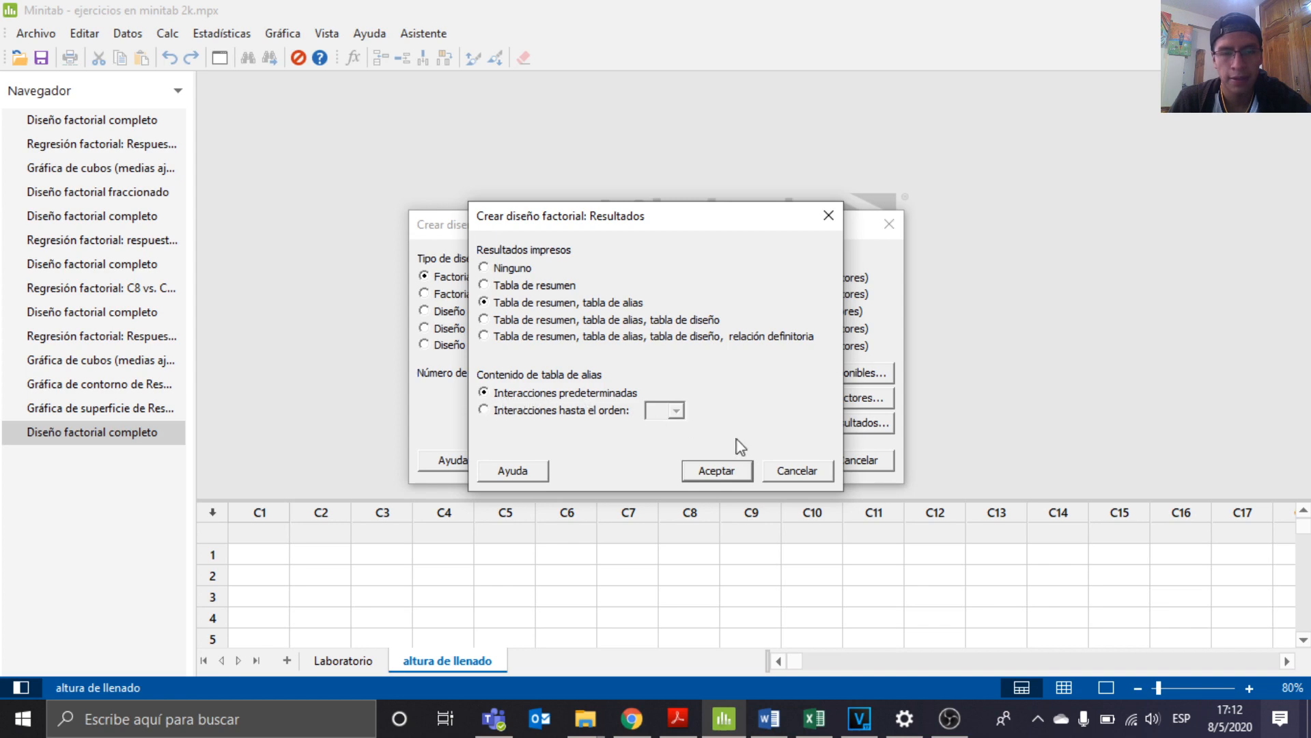
{"action": "left_click", "coordinate": [699, 470]}
{"action": "left_click", "coordinate": [781, 460]}
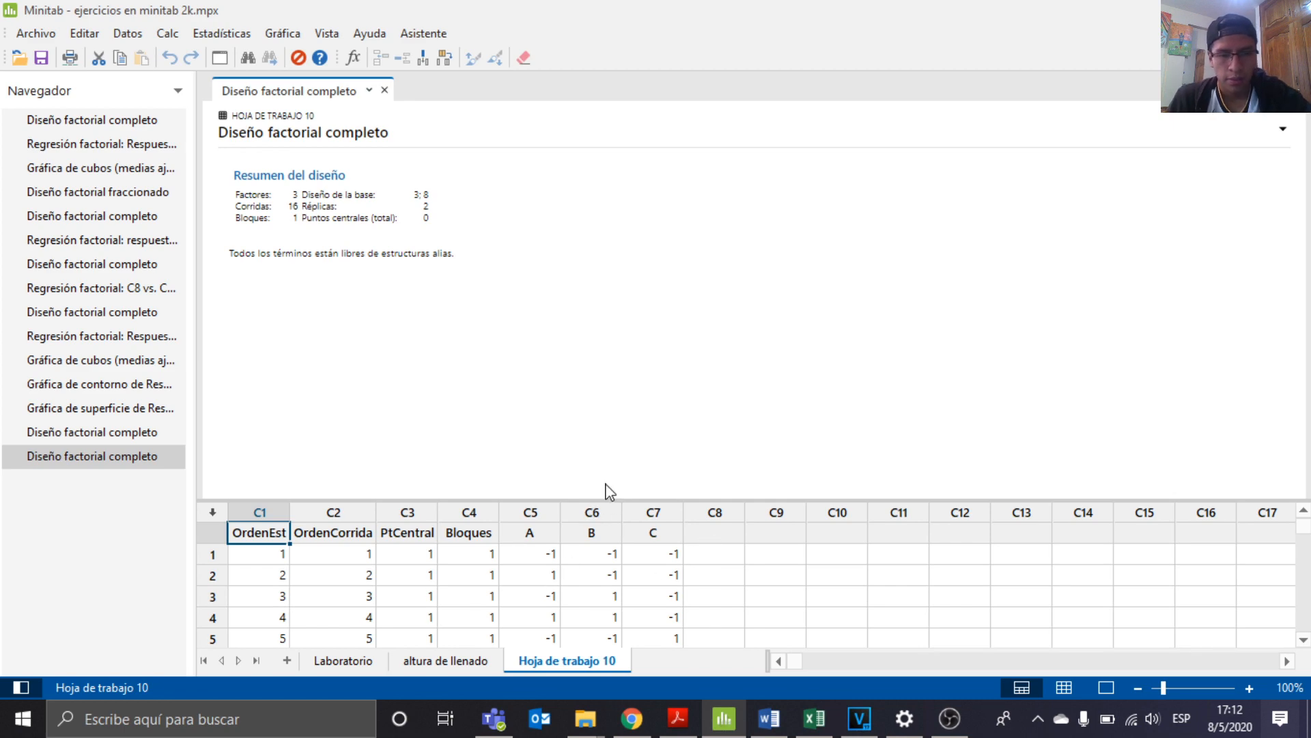
{"action": "left_click_drag", "start_coordinate": [585, 503], "coordinate": [583, 293]}
{"action": "left_click", "coordinate": [817, 416]}
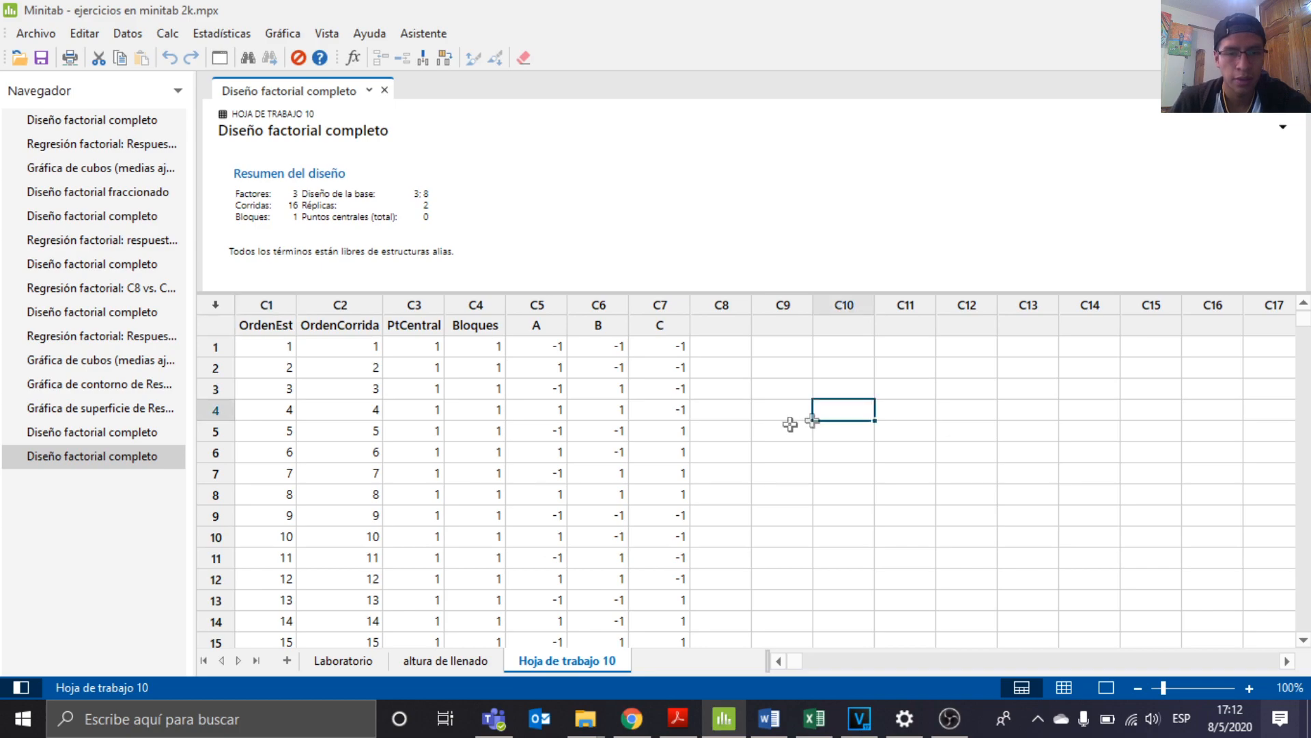
Switch to the Excel workbook and examine the notation and response columns for both replicates against the source data table.
{"action": "key", "text": "alt+Tab"}
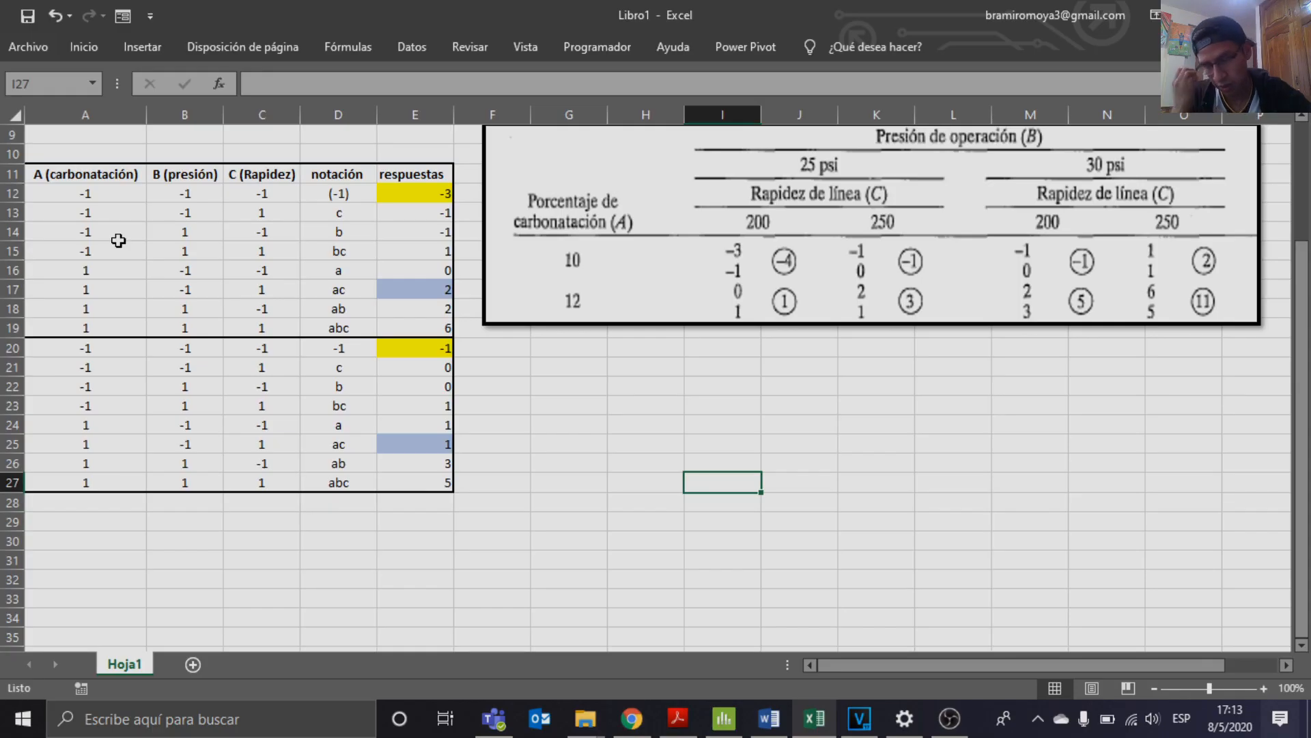
{"action": "left_click_drag", "start_coordinate": [413, 197], "coordinate": [440, 483]}
{"action": "left_click", "coordinate": [488, 465]}
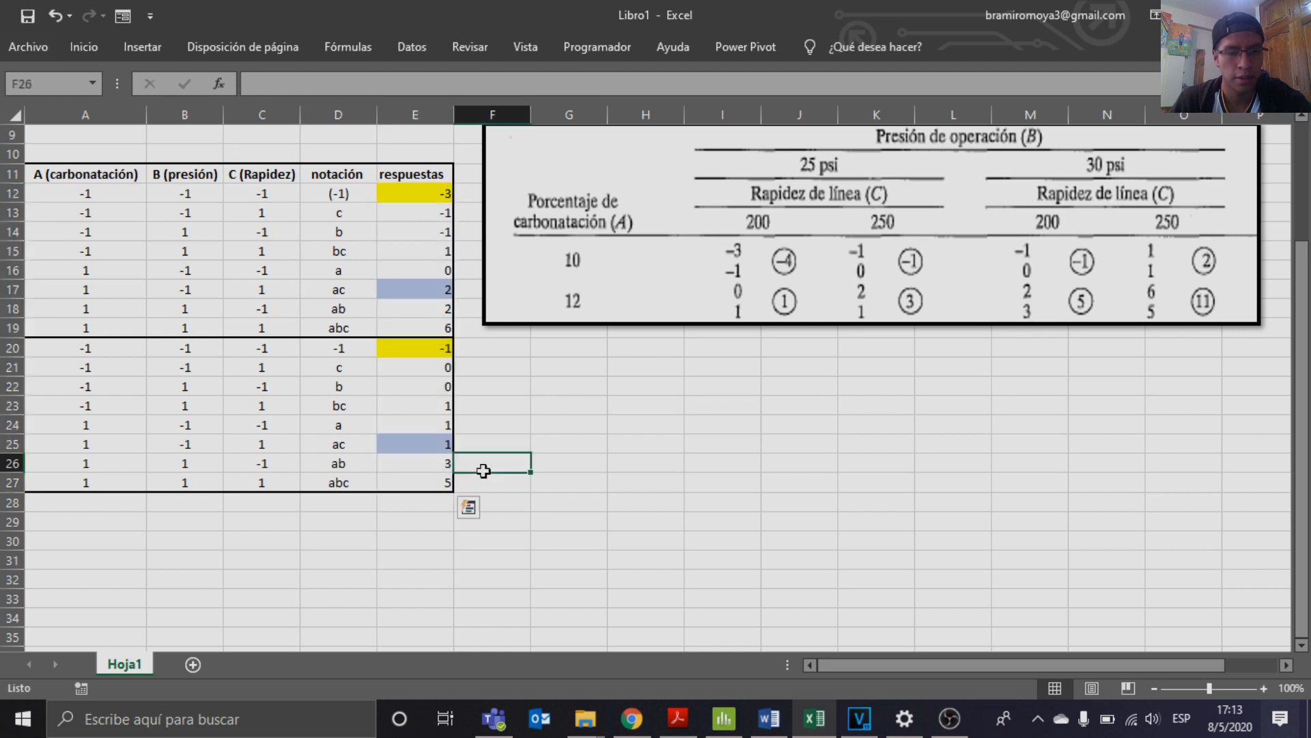
{"action": "left_click_drag", "start_coordinate": [441, 193], "coordinate": [432, 478]}
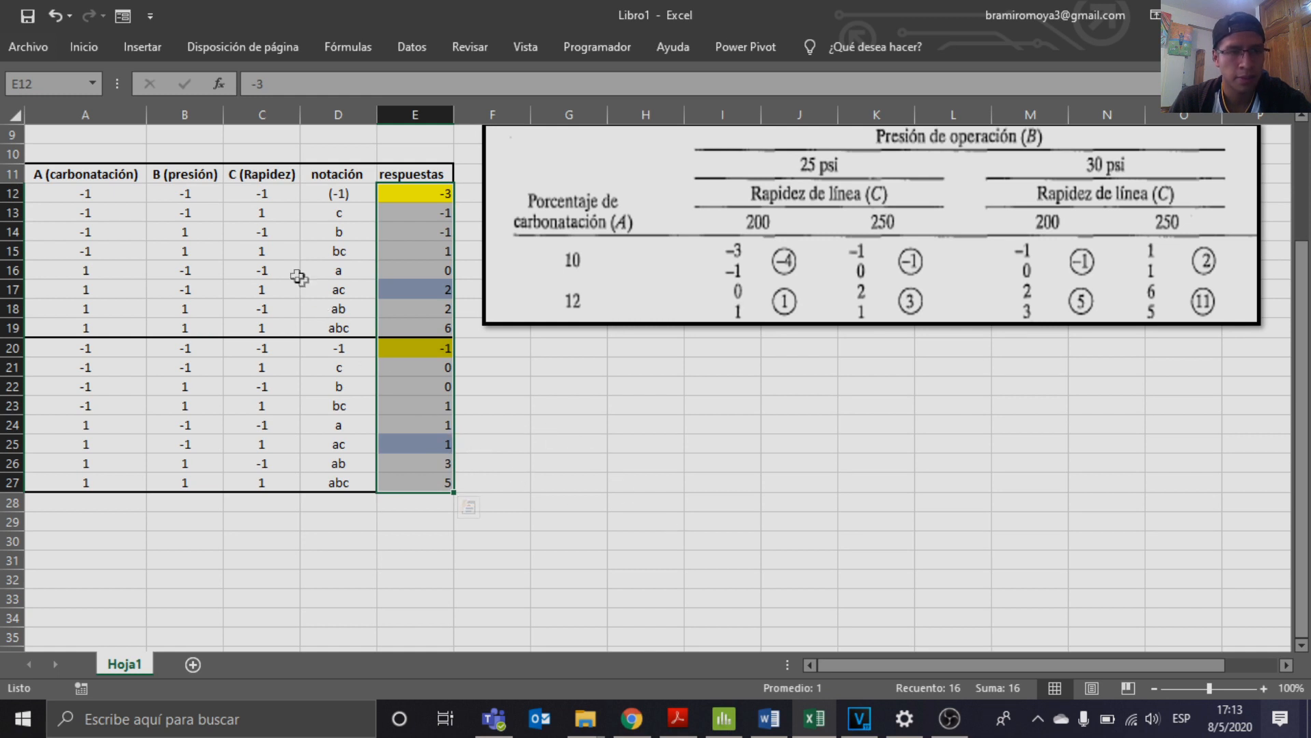
{"action": "left_click", "coordinate": [343, 190]}
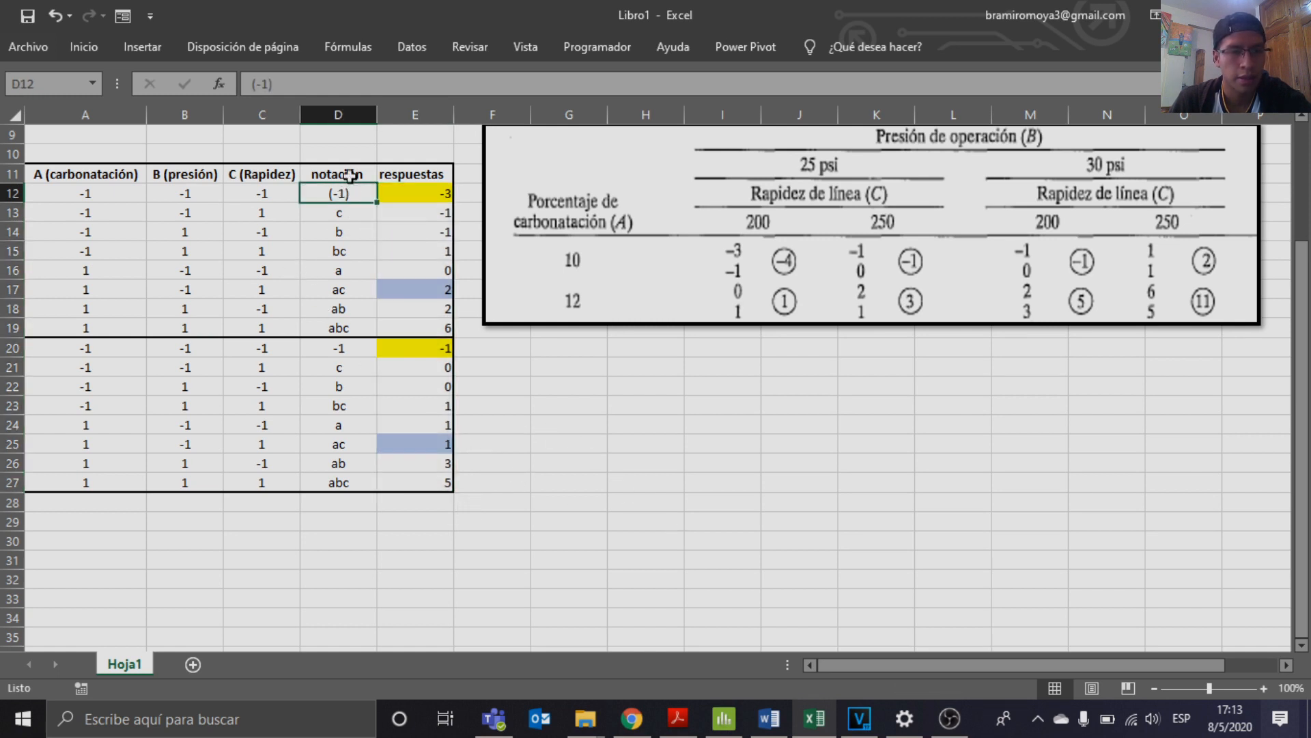
{"action": "left_click_drag", "start_coordinate": [352, 171], "coordinate": [344, 484]}
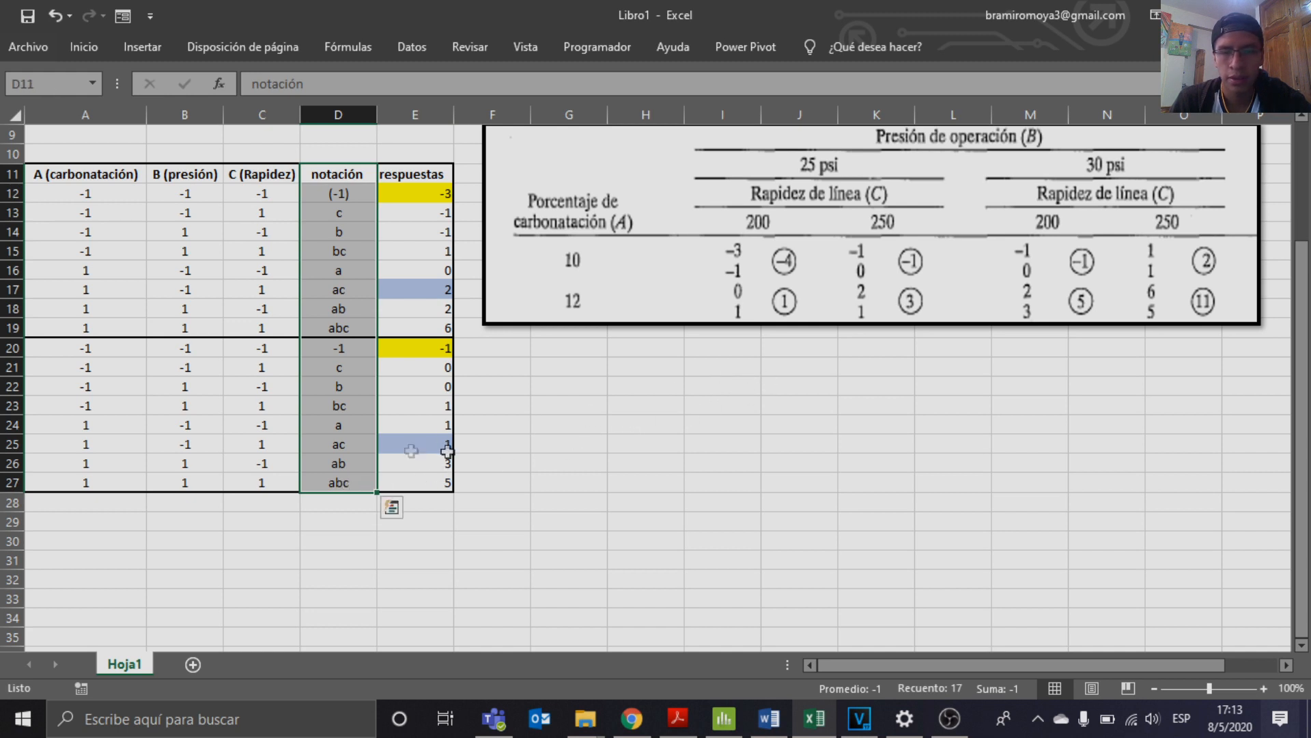
{"action": "left_click", "coordinate": [718, 429]}
{"action": "left_click", "coordinate": [340, 232]}
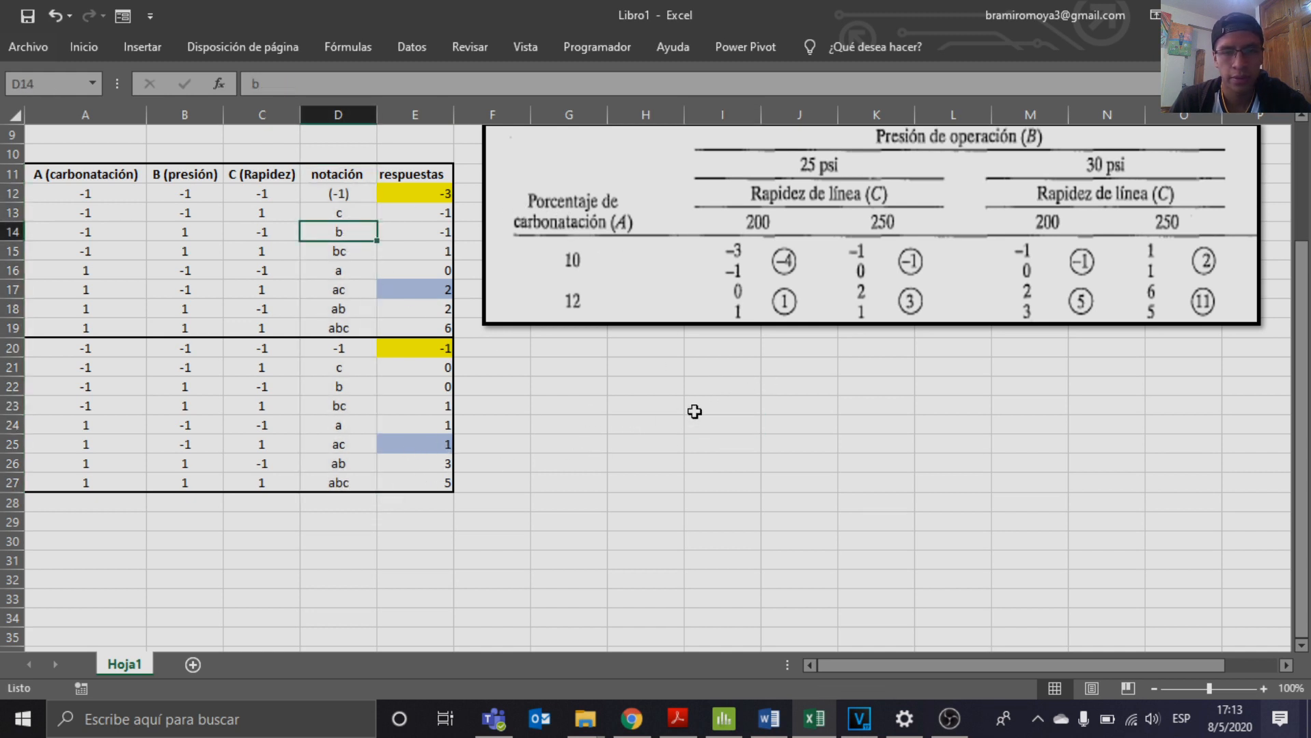
Examine the all-low treatment (-1): its A, B and C levels, its notation, and the highlighted responses in both replicates.
{"action": "left_click", "coordinate": [526, 388]}
{"action": "left_click", "coordinate": [562, 391]}
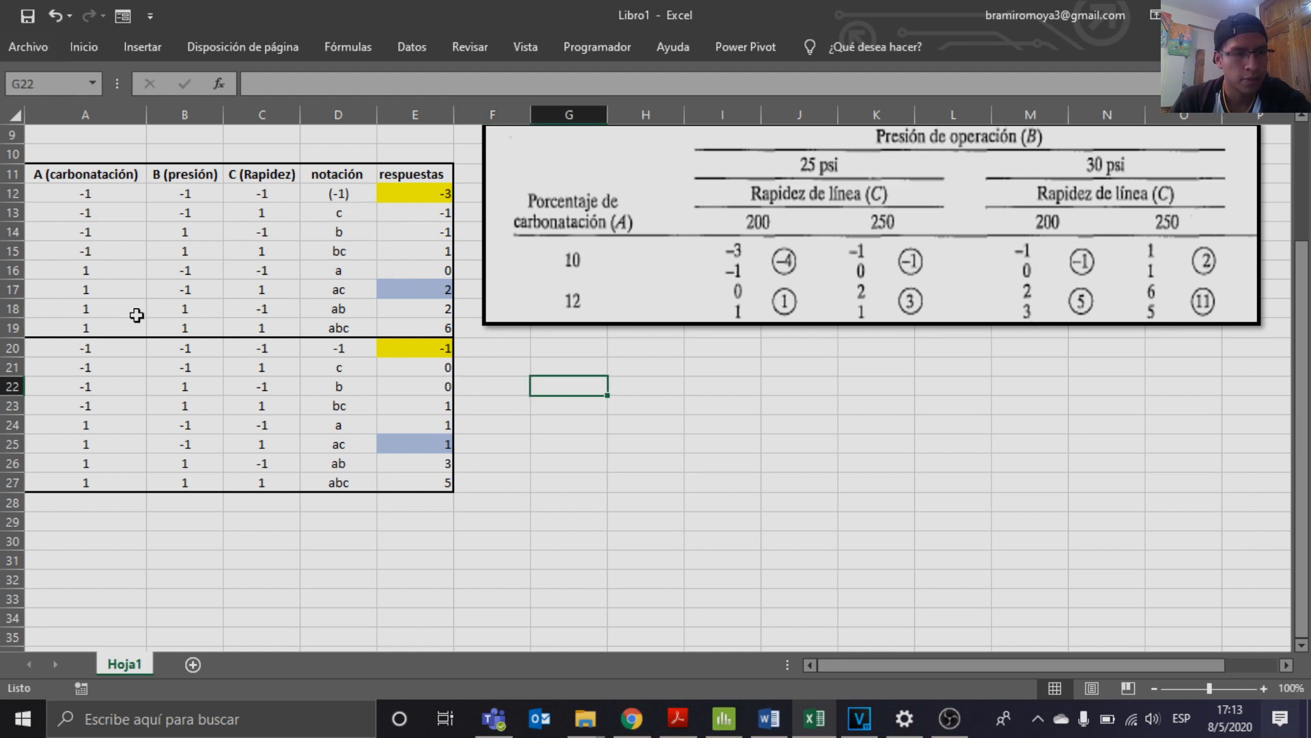
{"action": "double_click", "coordinate": [333, 195]}
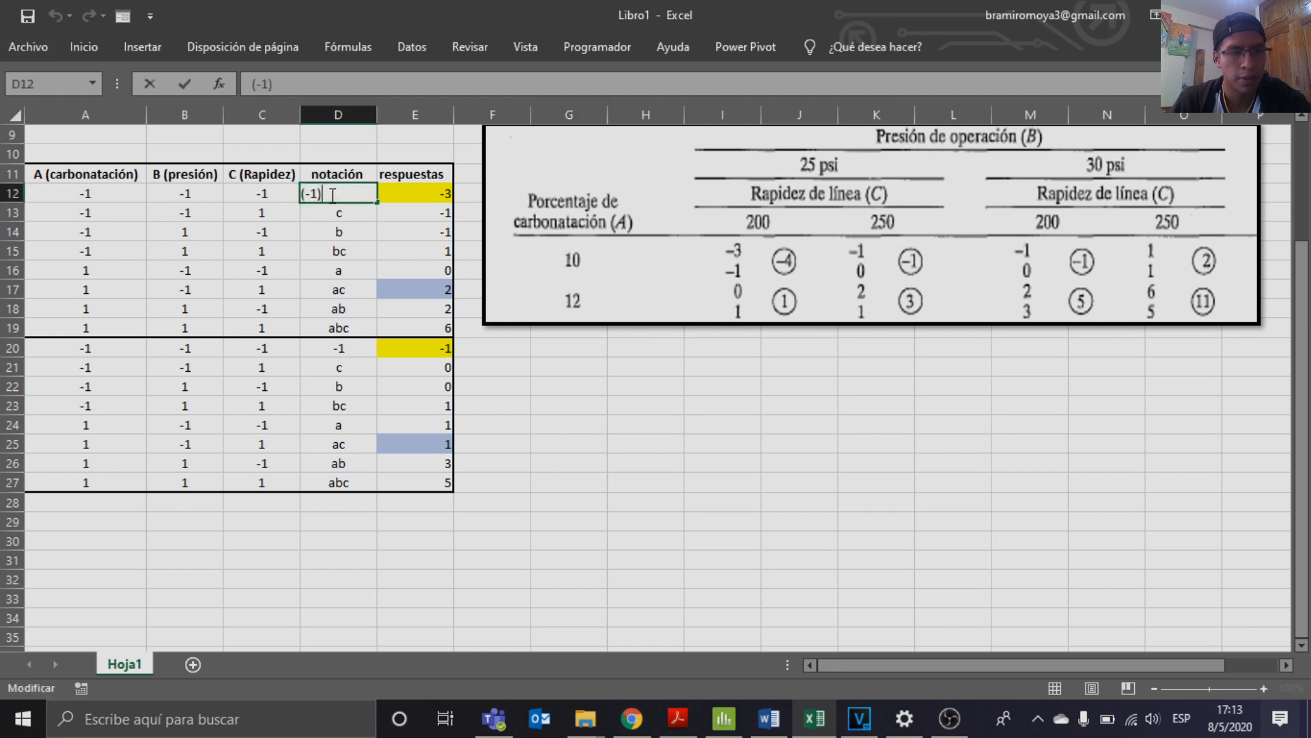
{"action": "left_click", "coordinate": [359, 277]}
{"action": "left_click", "coordinate": [343, 202]}
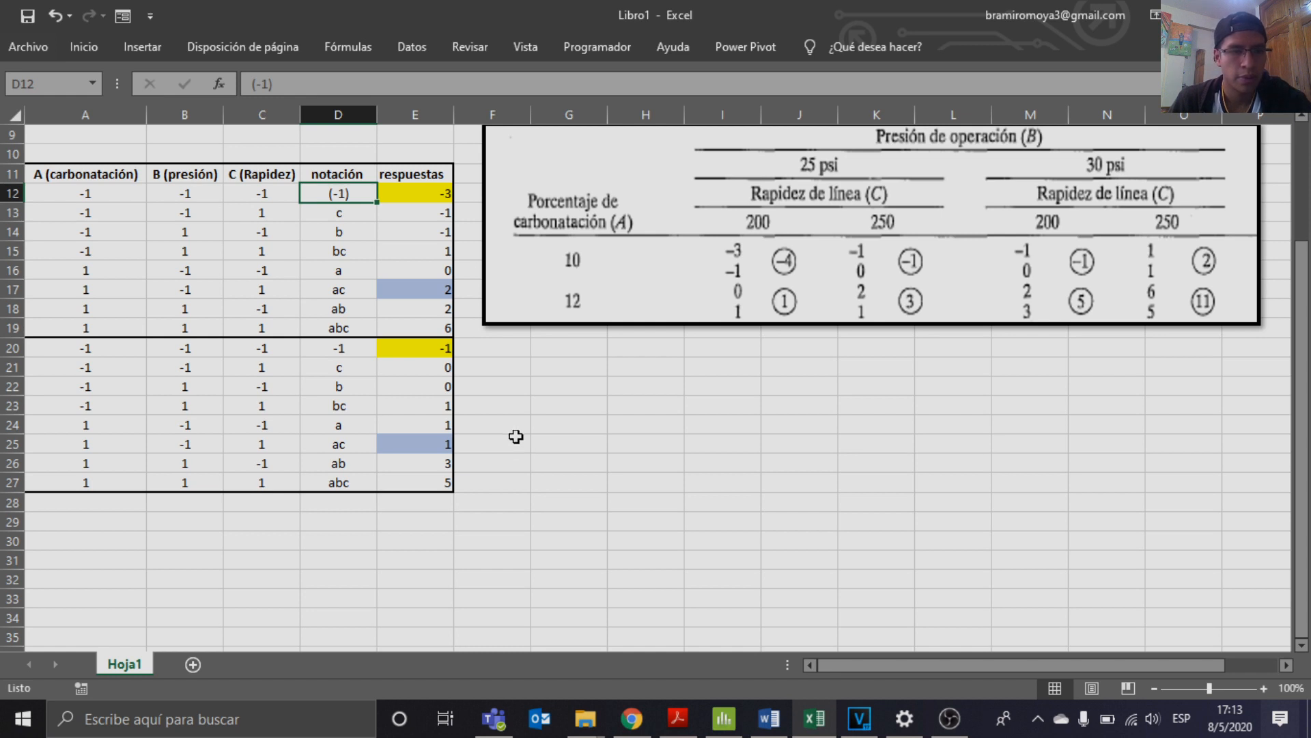
{"action": "left_click", "coordinate": [347, 196]}
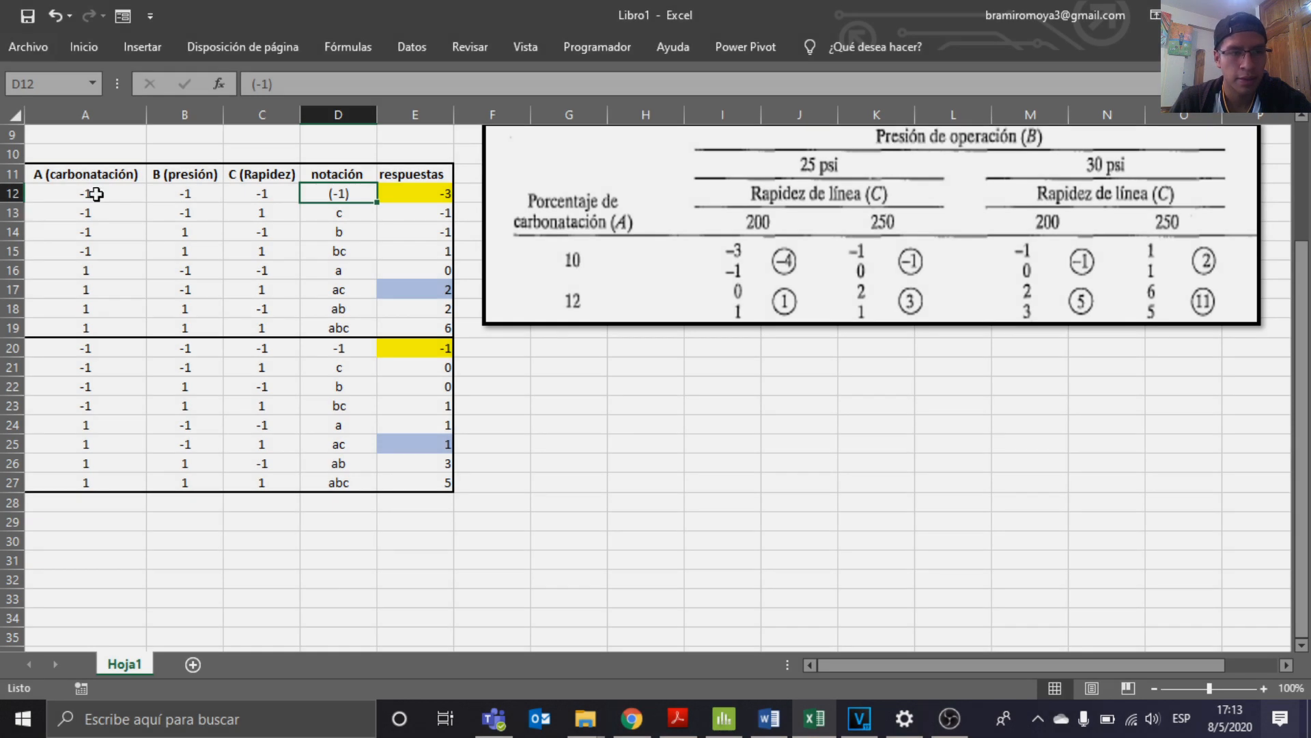
{"action": "left_click", "coordinate": [97, 194]}
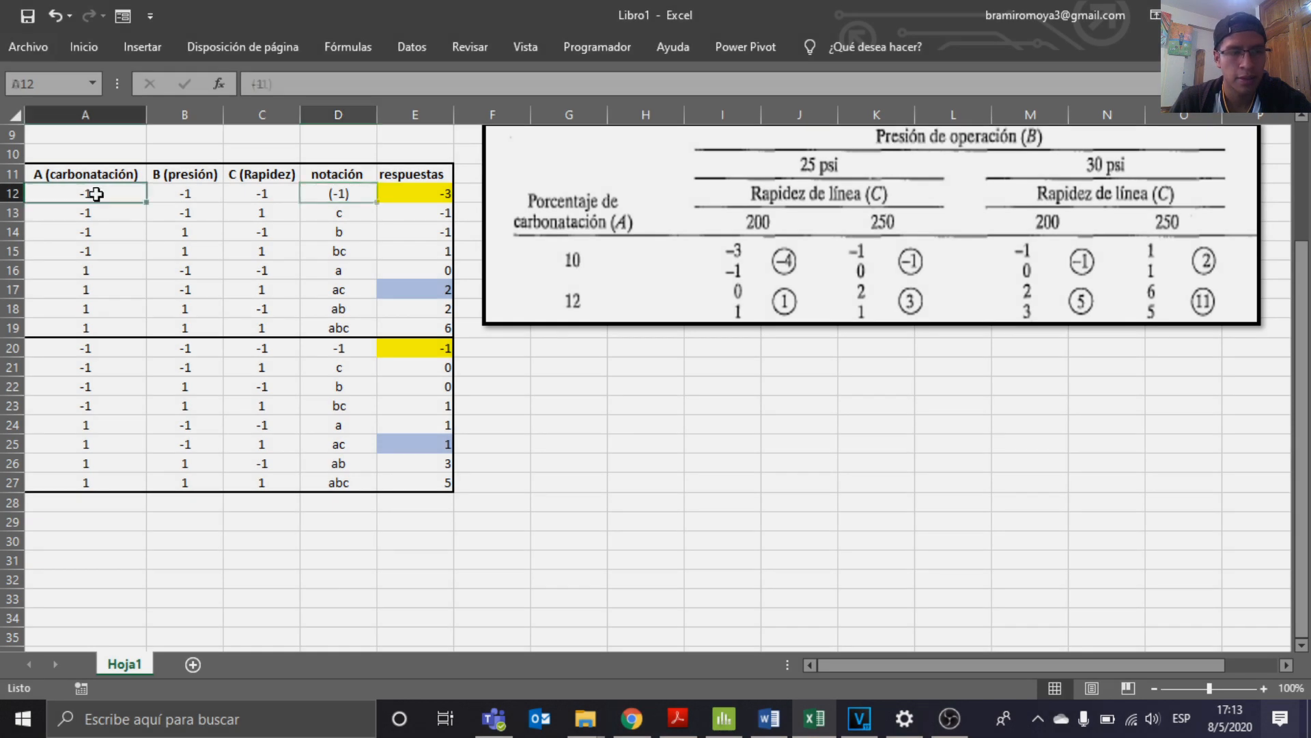
{"action": "left_click", "coordinate": [194, 197]}
{"action": "left_click", "coordinate": [261, 197]}
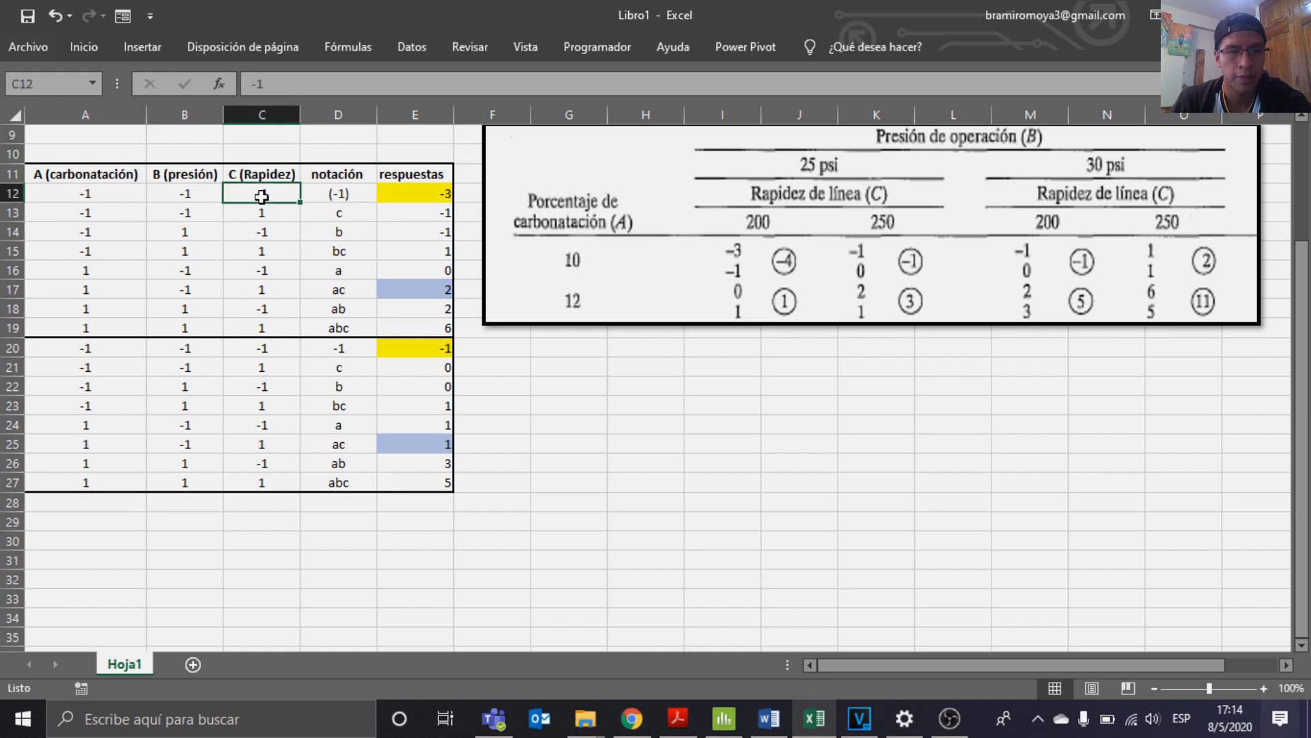
{"action": "left_click", "coordinate": [349, 195]}
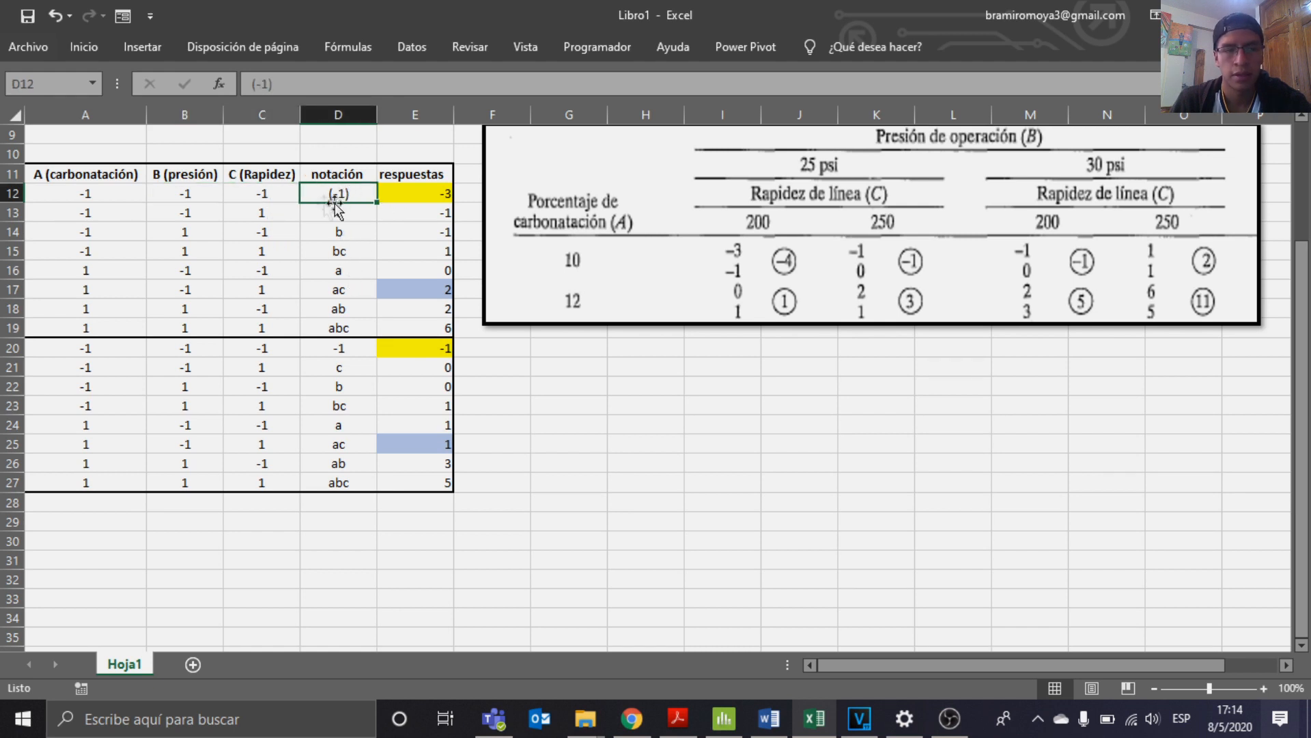
{"action": "left_click", "coordinate": [435, 192]}
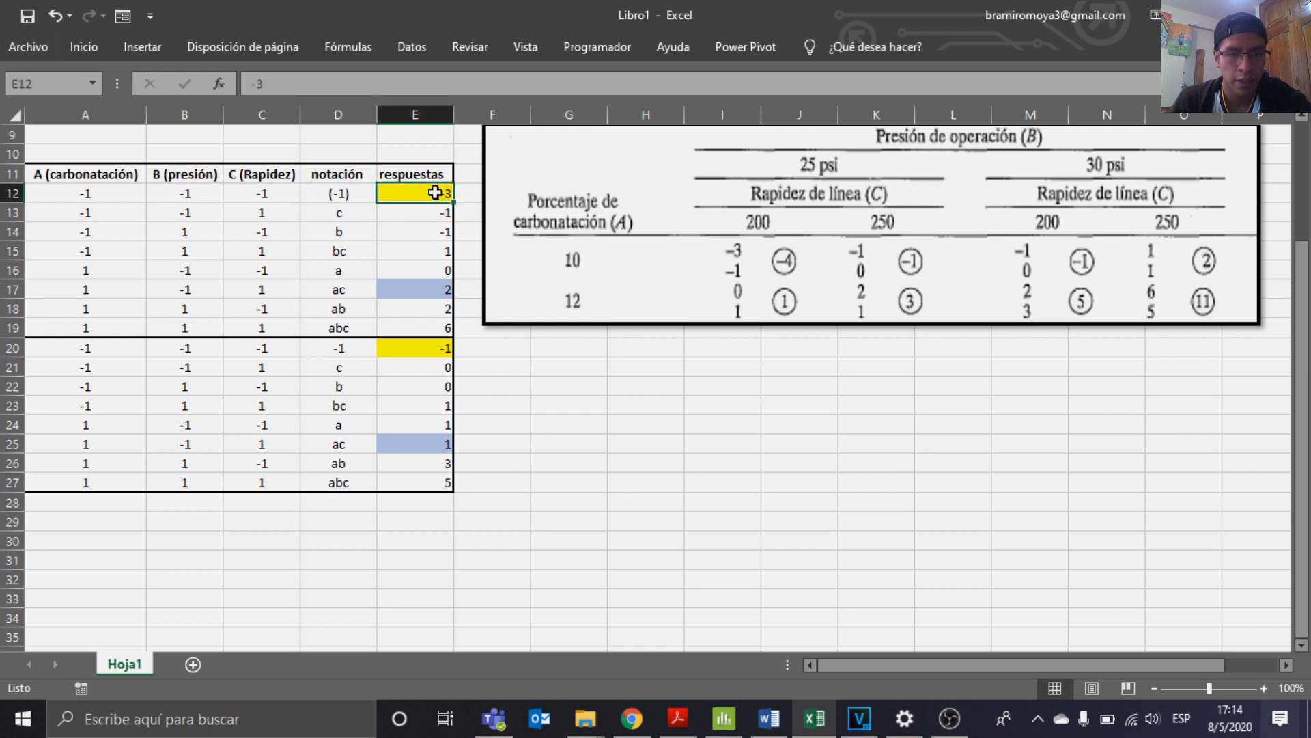
{"action": "left_click", "coordinate": [420, 349]}
{"action": "left_click", "coordinate": [405, 198]}
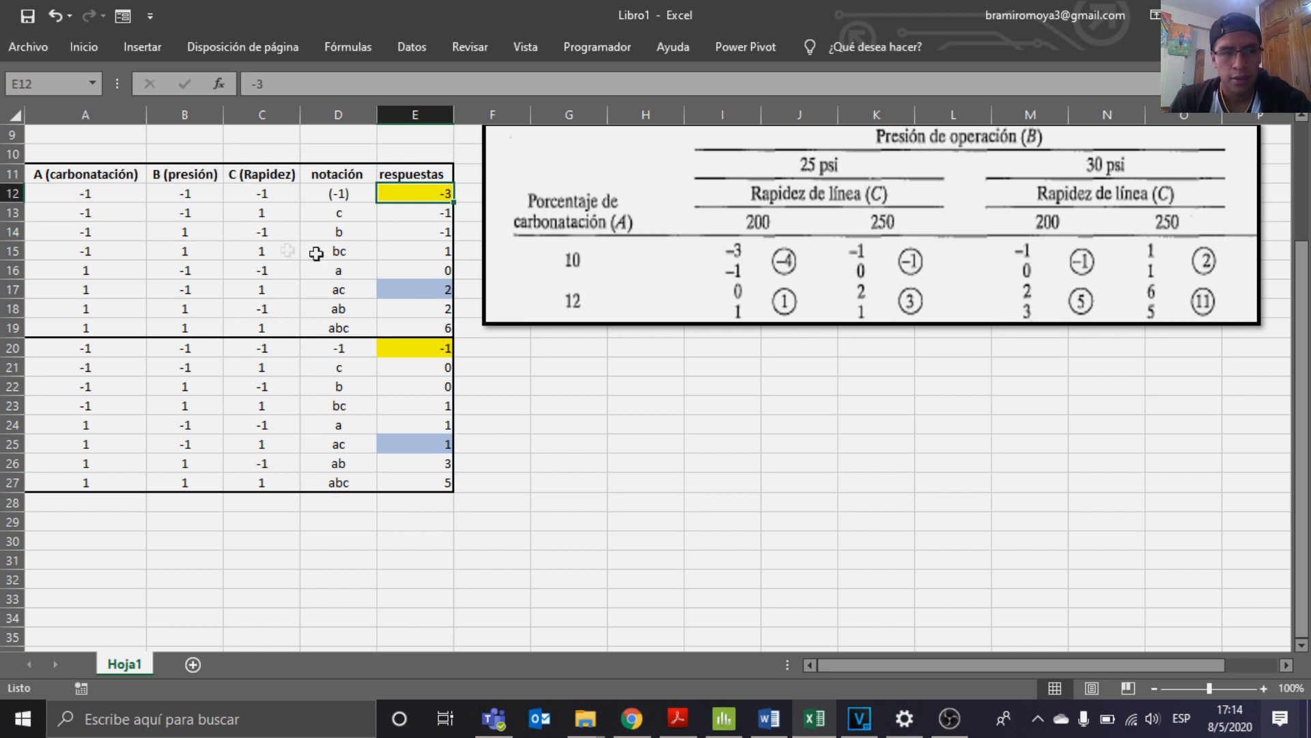
Trace the all-low row's carbonation, pressure and speed levels to the matching pair of replicate responses in the source data table.
{"action": "left_click", "coordinate": [108, 195]}
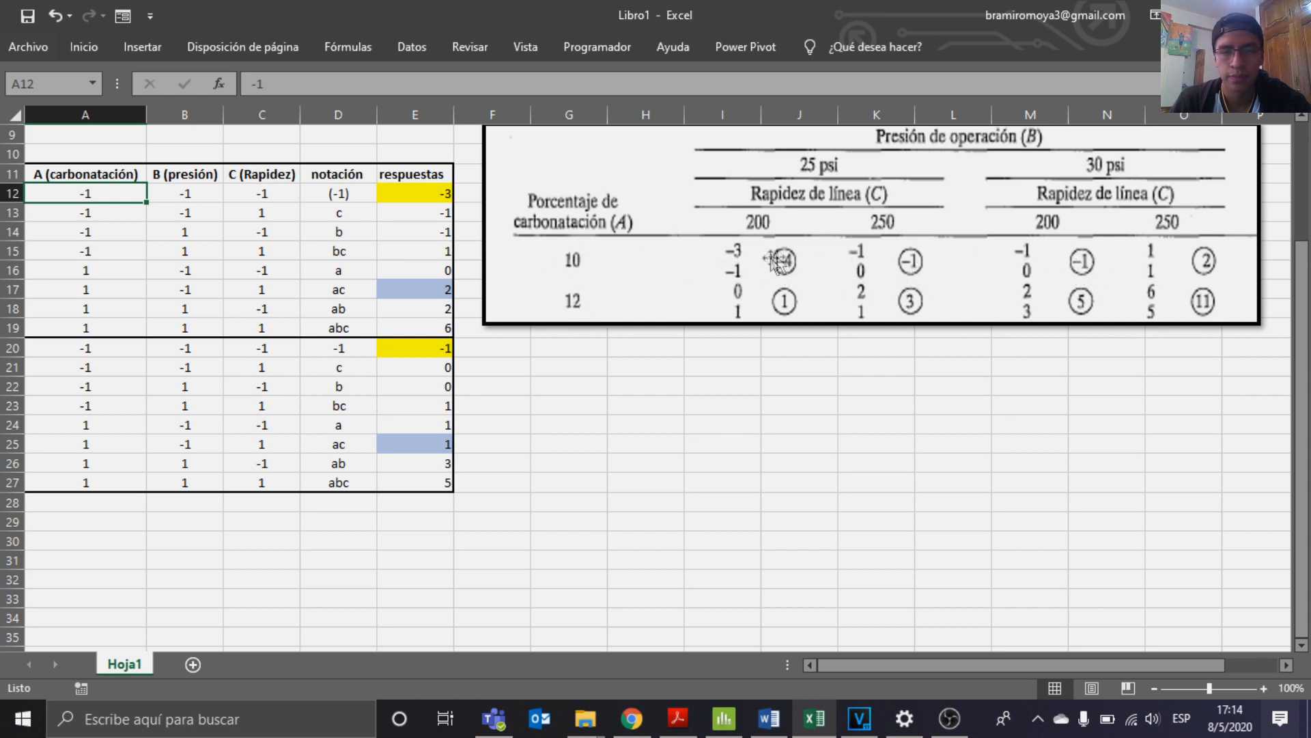
{"action": "left_click", "coordinate": [202, 196]}
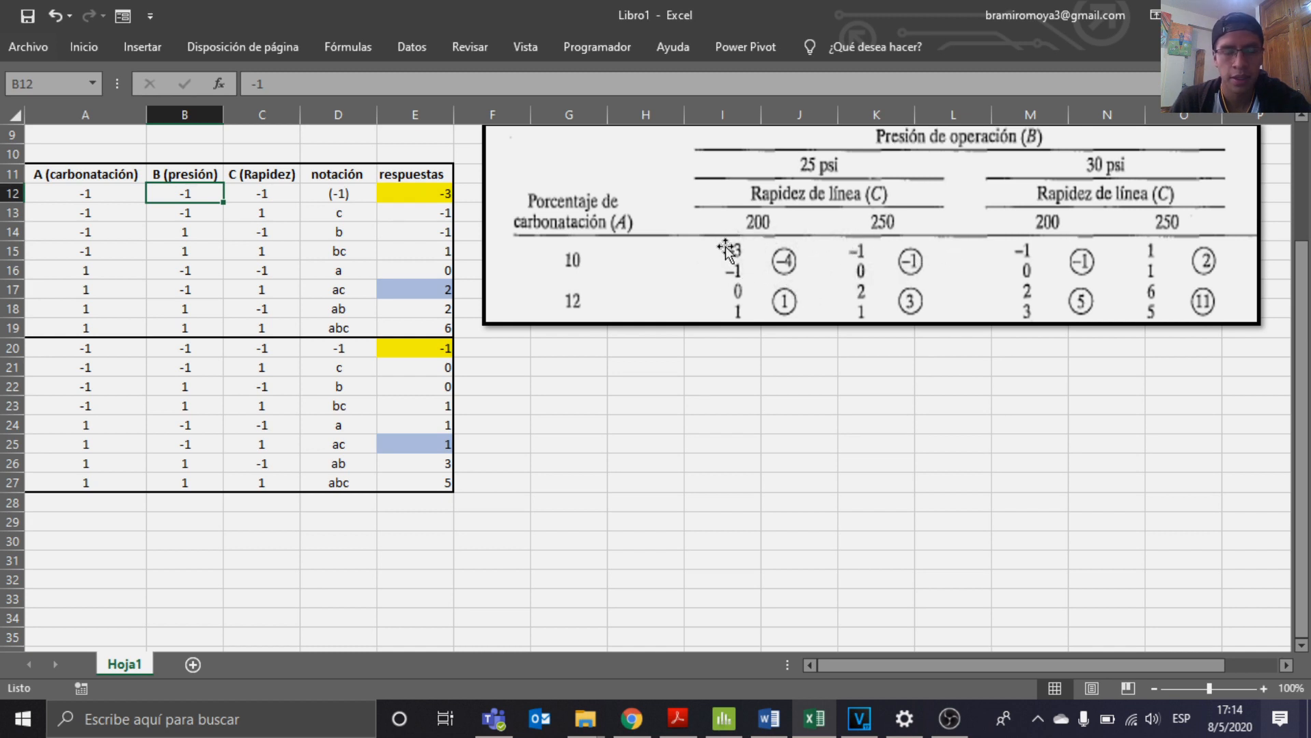
{"action": "left_click", "coordinate": [267, 197]}
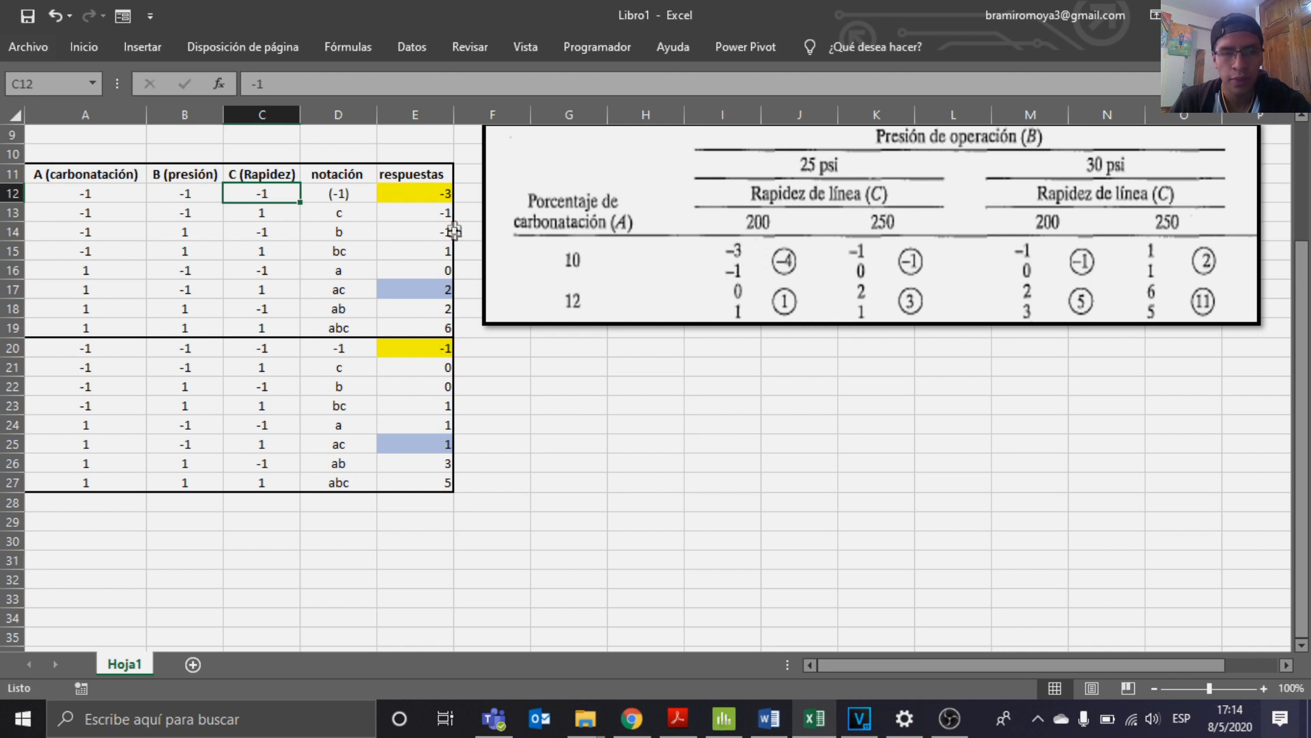
{"action": "left_click", "coordinate": [436, 197]}
{"action": "left_click", "coordinate": [429, 346]}
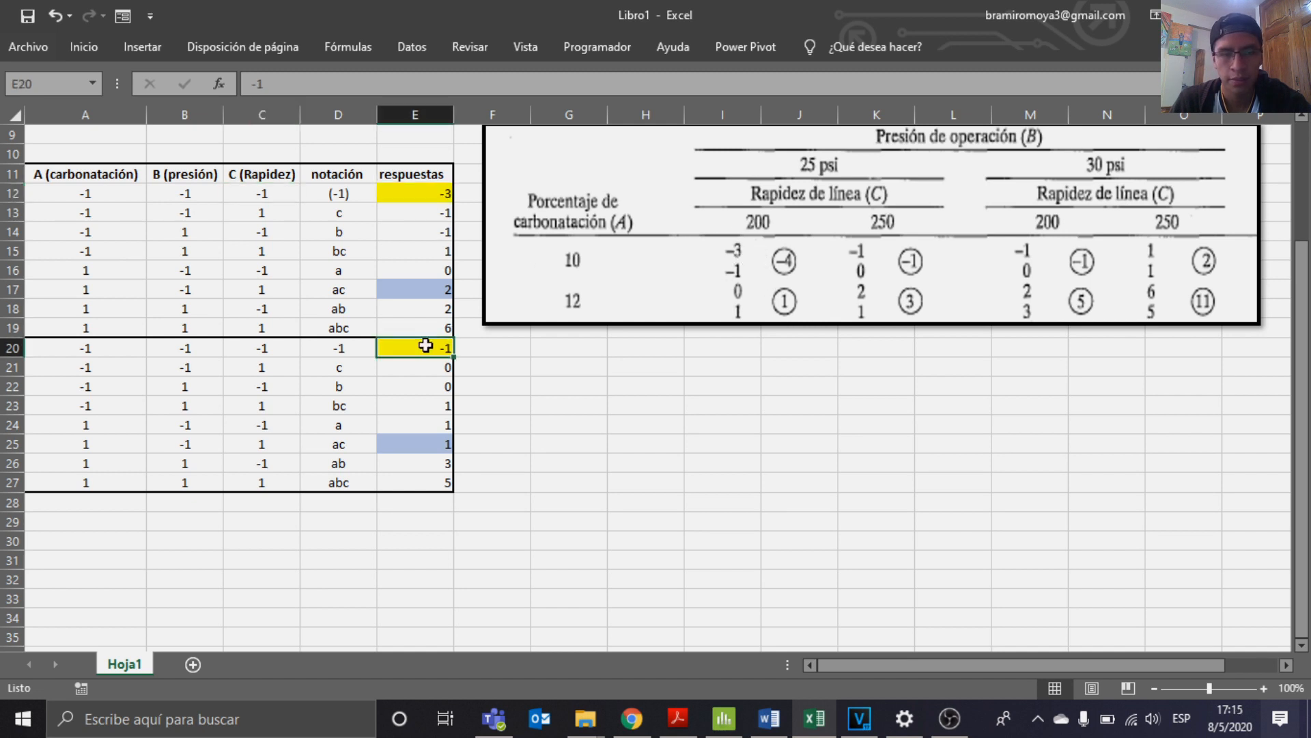
{"action": "left_click", "coordinate": [404, 212]}
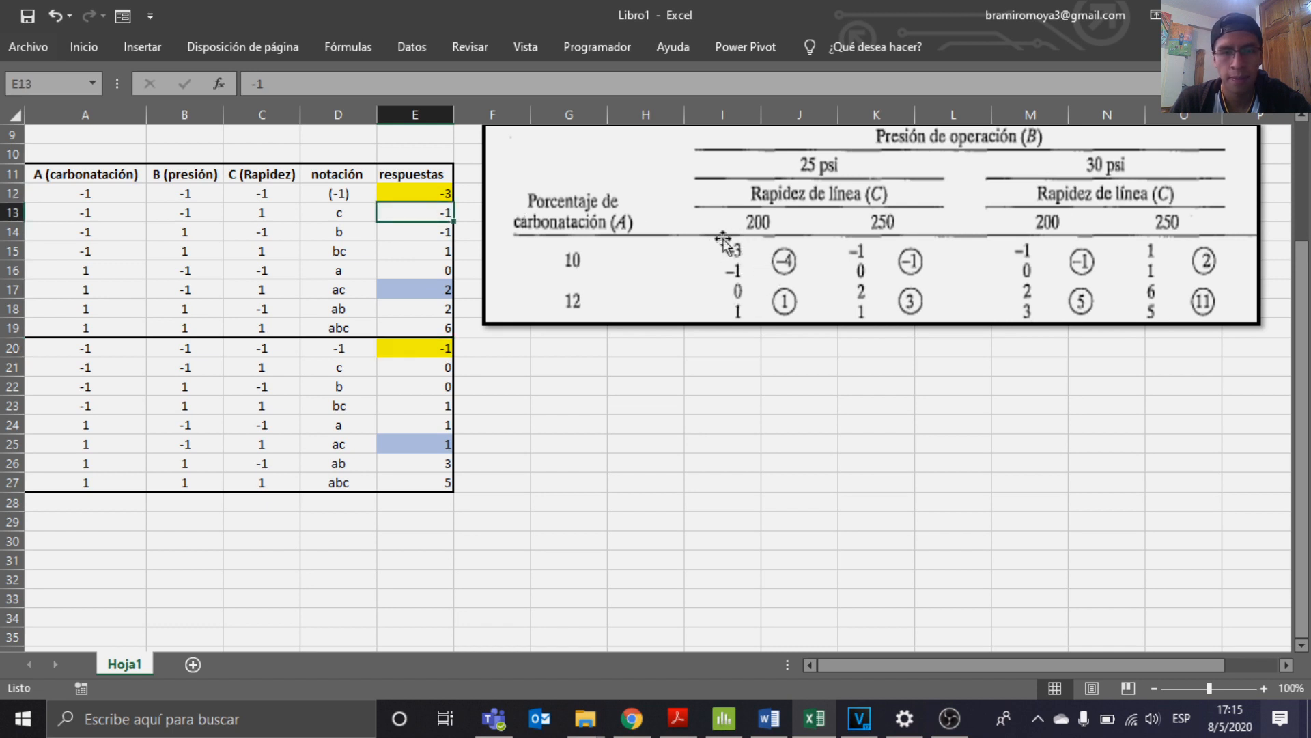
Examine the ac treatment's factor levels against the source table and check its highlighted responses in both replicates.
{"action": "left_click", "coordinate": [354, 268]}
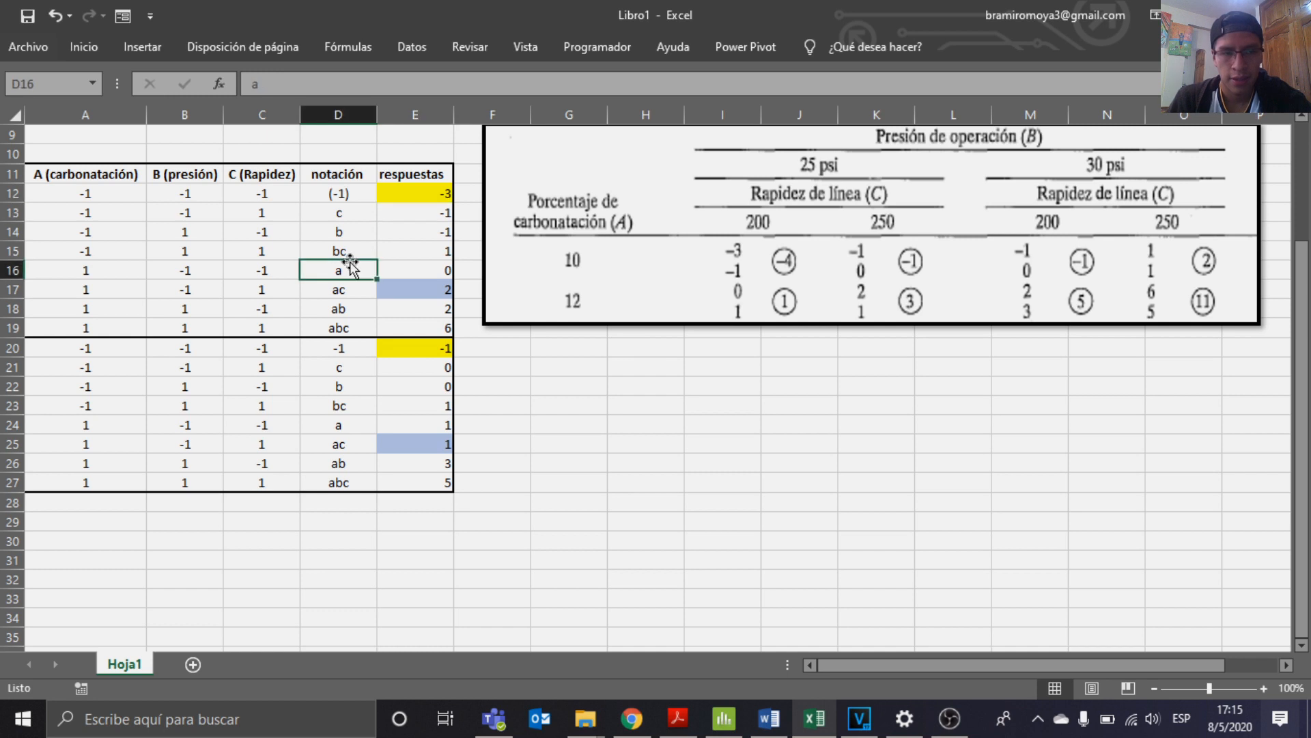
{"action": "left_click", "coordinate": [334, 463]}
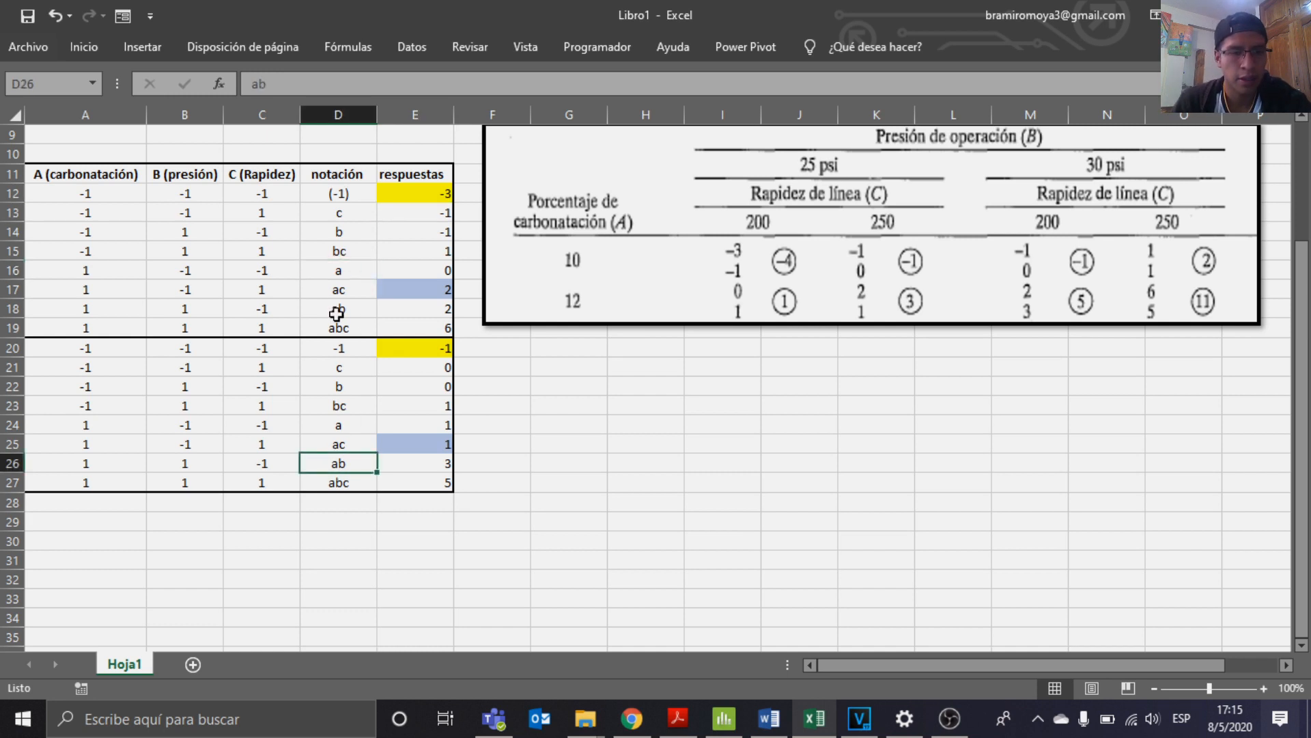
{"action": "left_click", "coordinate": [345, 286]}
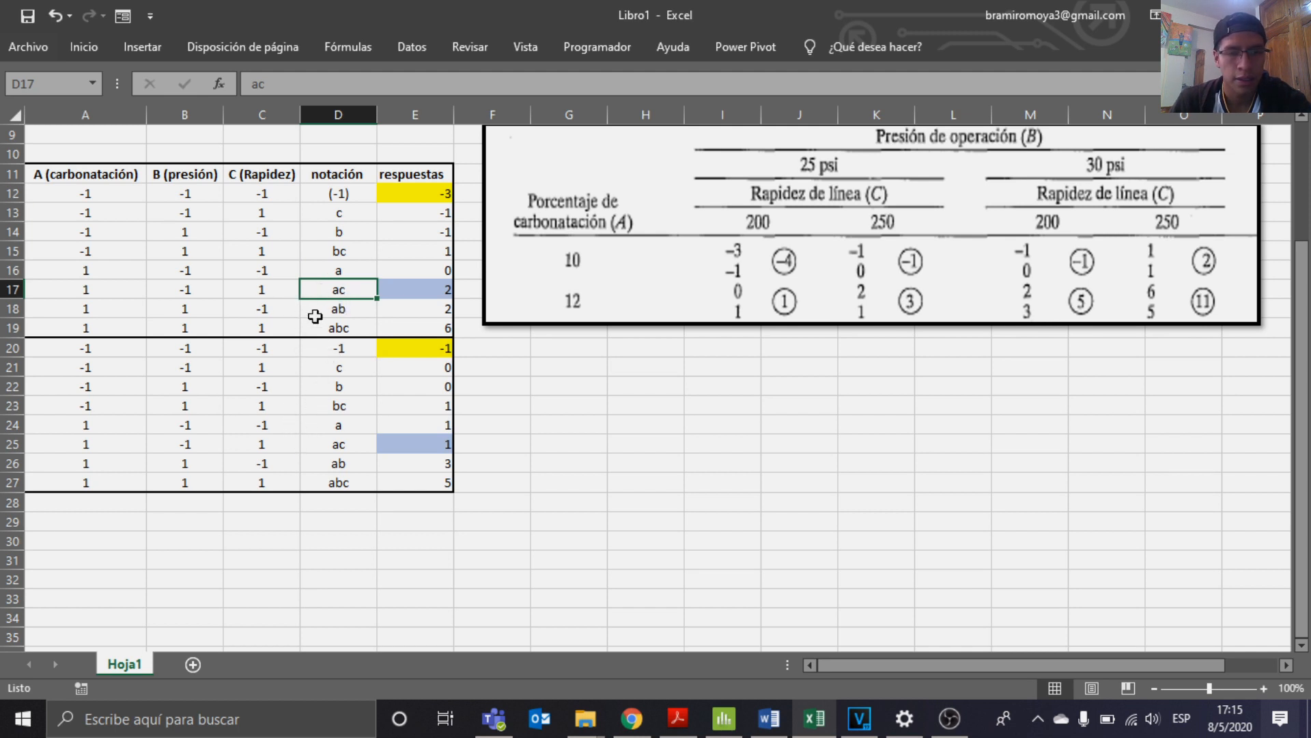
{"action": "left_click", "coordinate": [87, 180]}
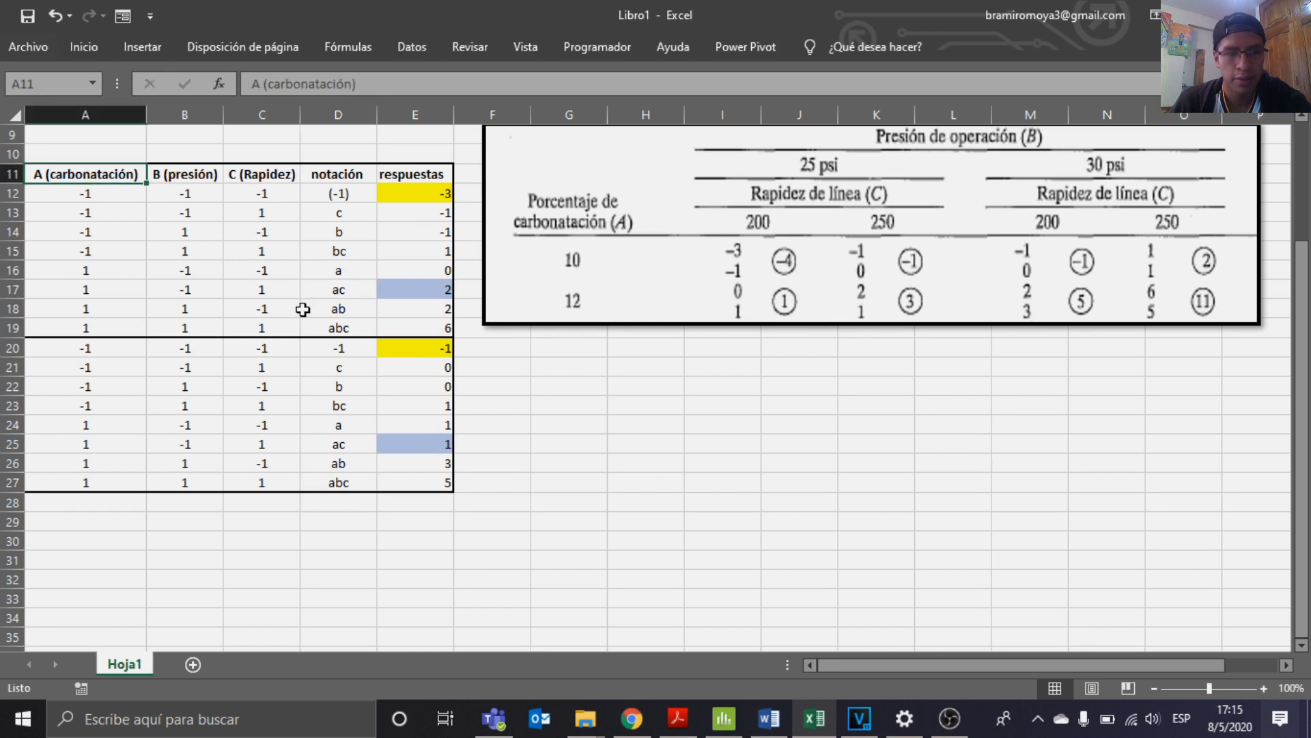
{"action": "left_click", "coordinate": [319, 293]}
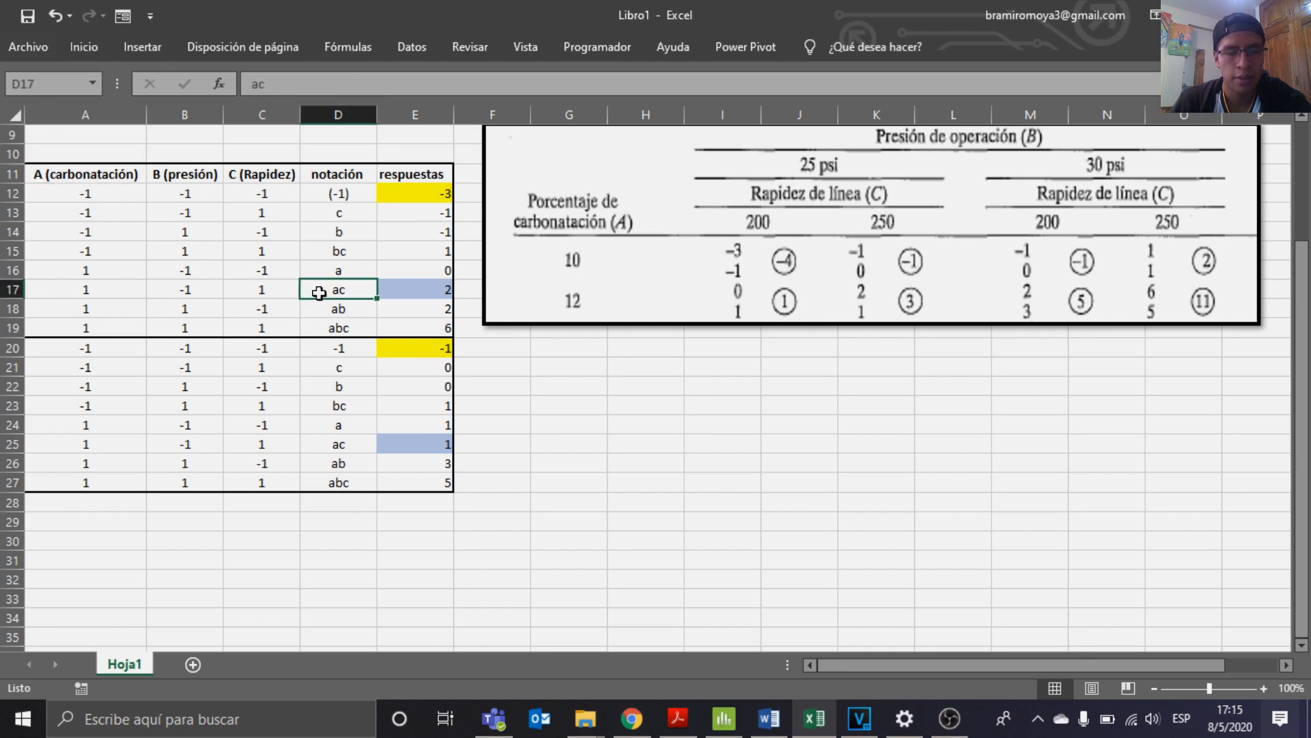
{"action": "left_click", "coordinate": [247, 176]}
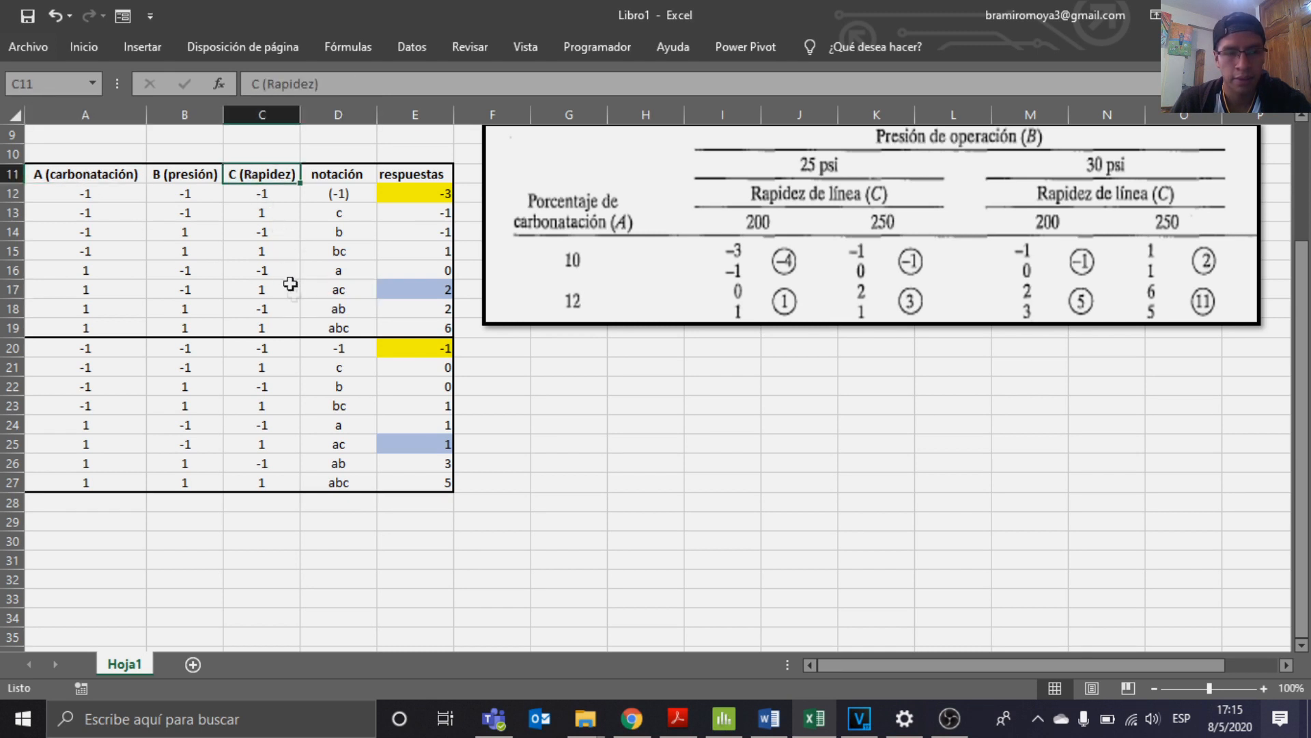
{"action": "left_click", "coordinate": [104, 288]}
{"action": "left_click", "coordinate": [262, 292]}
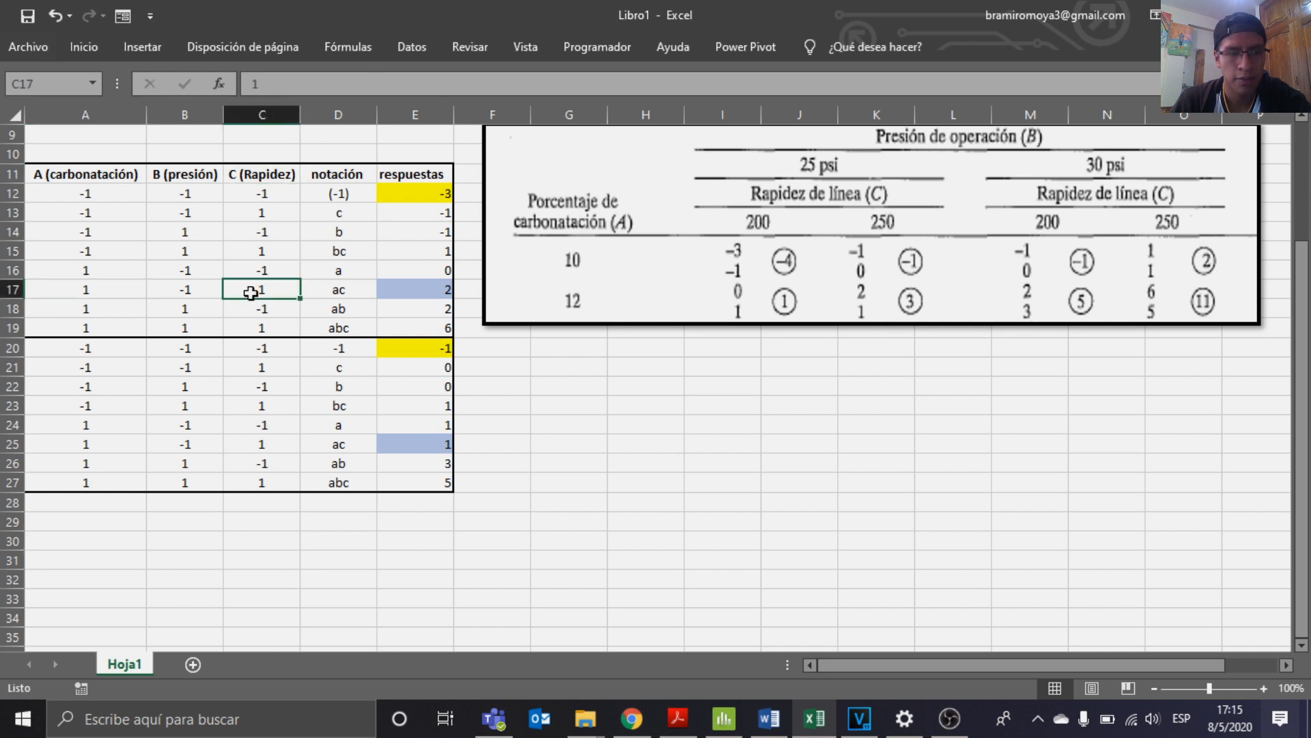
{"action": "left_click", "coordinate": [195, 291]}
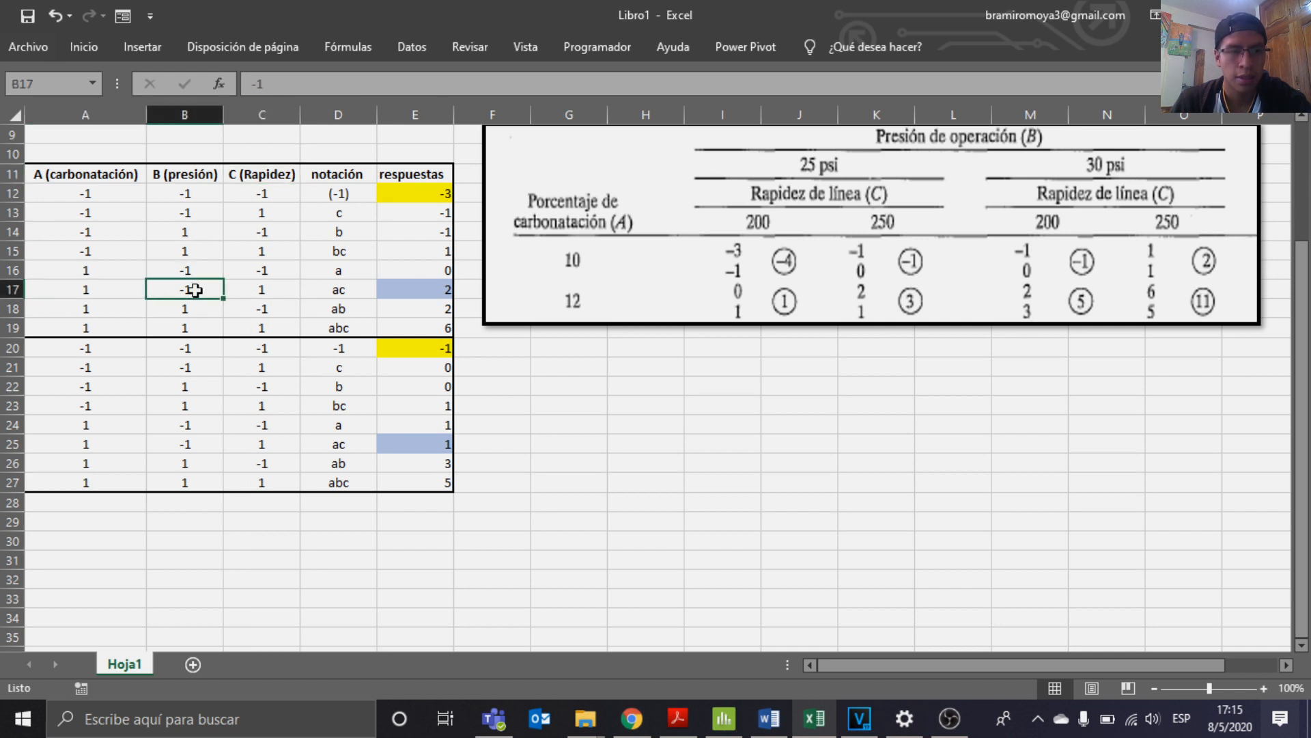
{"action": "left_click", "coordinate": [349, 285]}
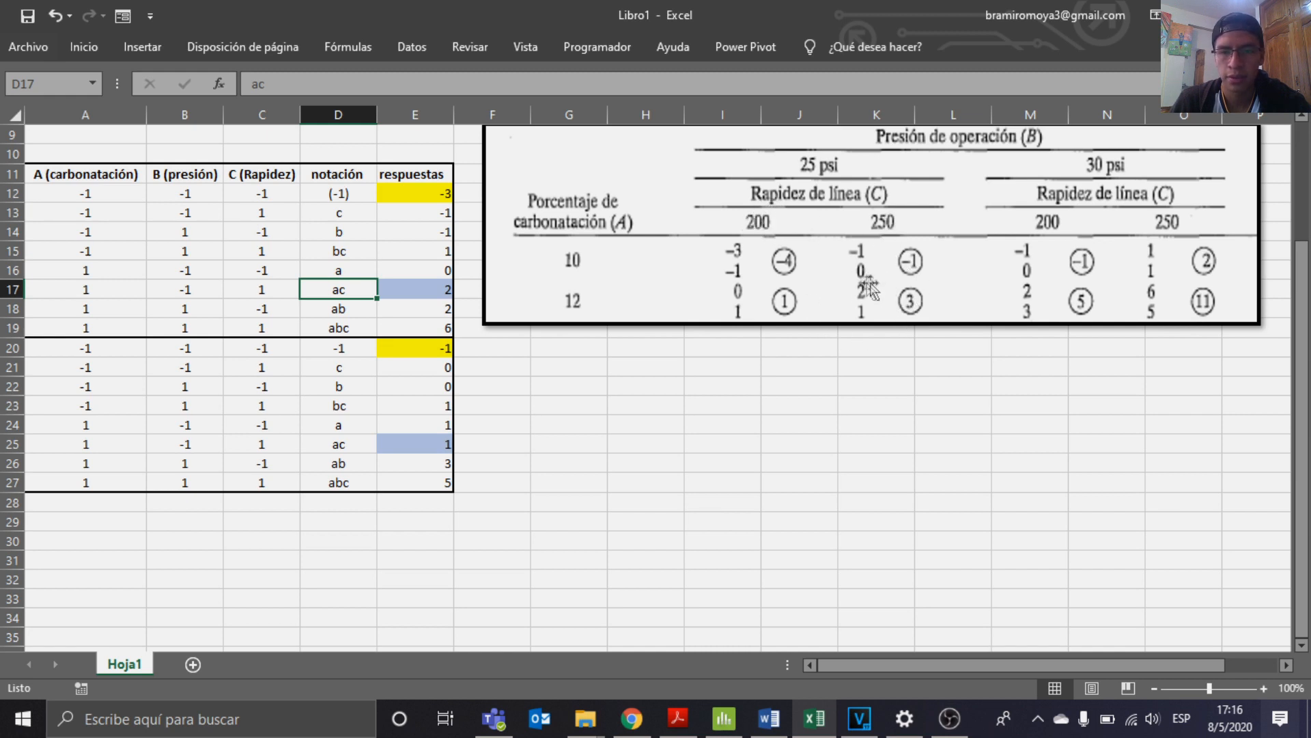
{"action": "left_click", "coordinate": [419, 289]}
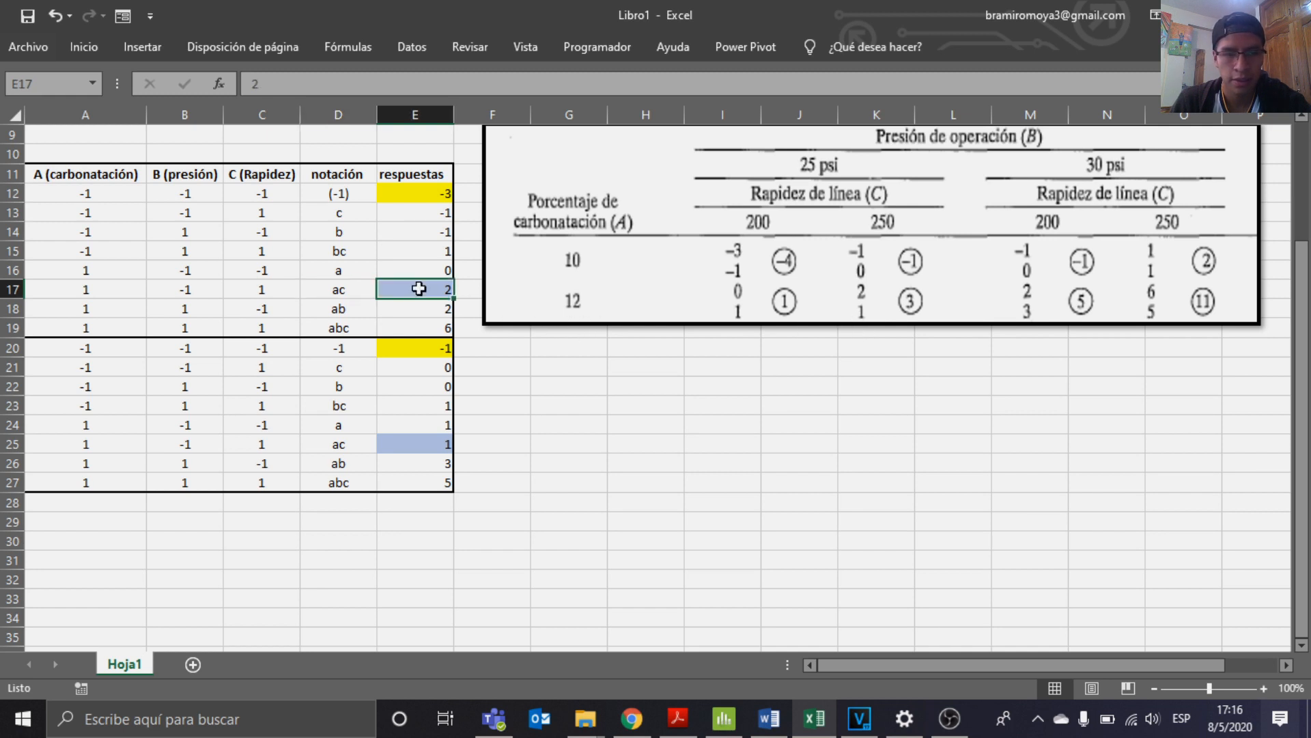
{"action": "left_click", "coordinate": [421, 445], "text": "ctrl"}
{"action": "left_click", "coordinate": [349, 442], "text": "ctrl"}
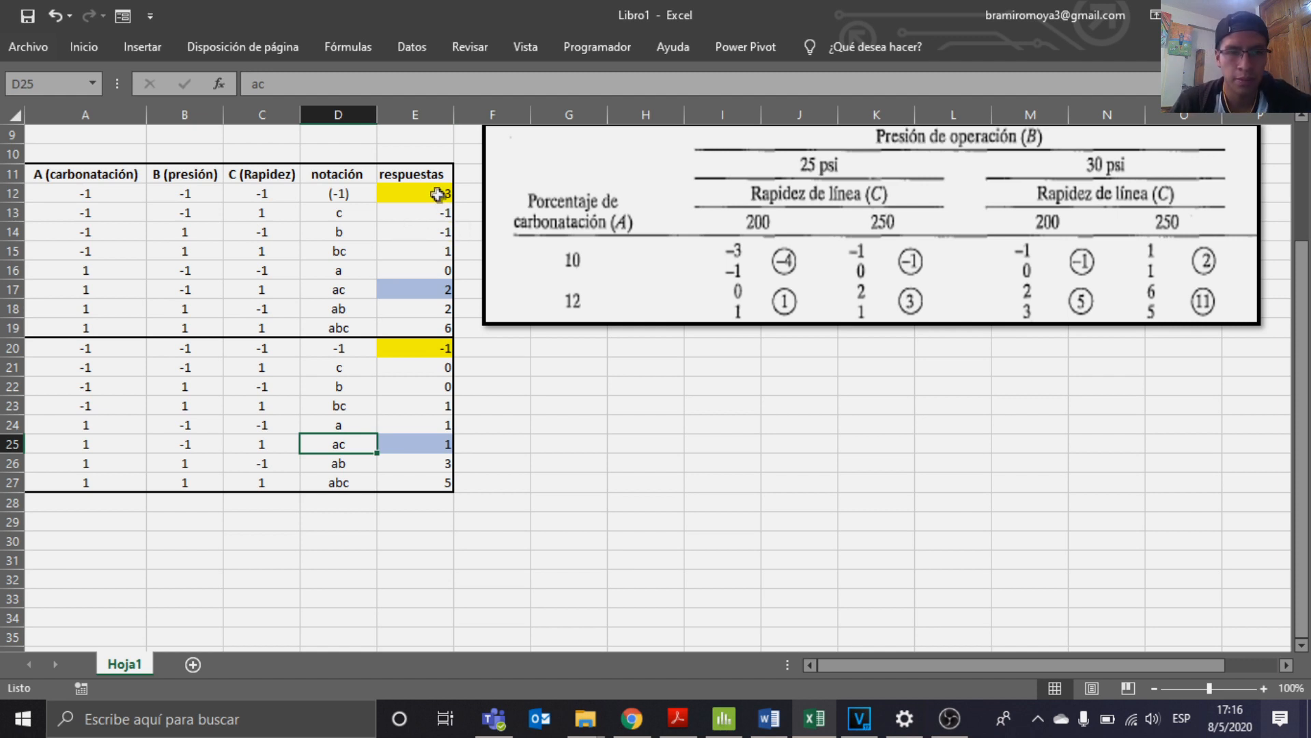
Copy the 16 response values in E12:E27 and paste them into the Respuestas column of the Minitab worksheet, starting at row 1.
{"action": "left_click_drag", "start_coordinate": [444, 191], "coordinate": [441, 485]}
{"action": "key", "text": "ctrl+c"}
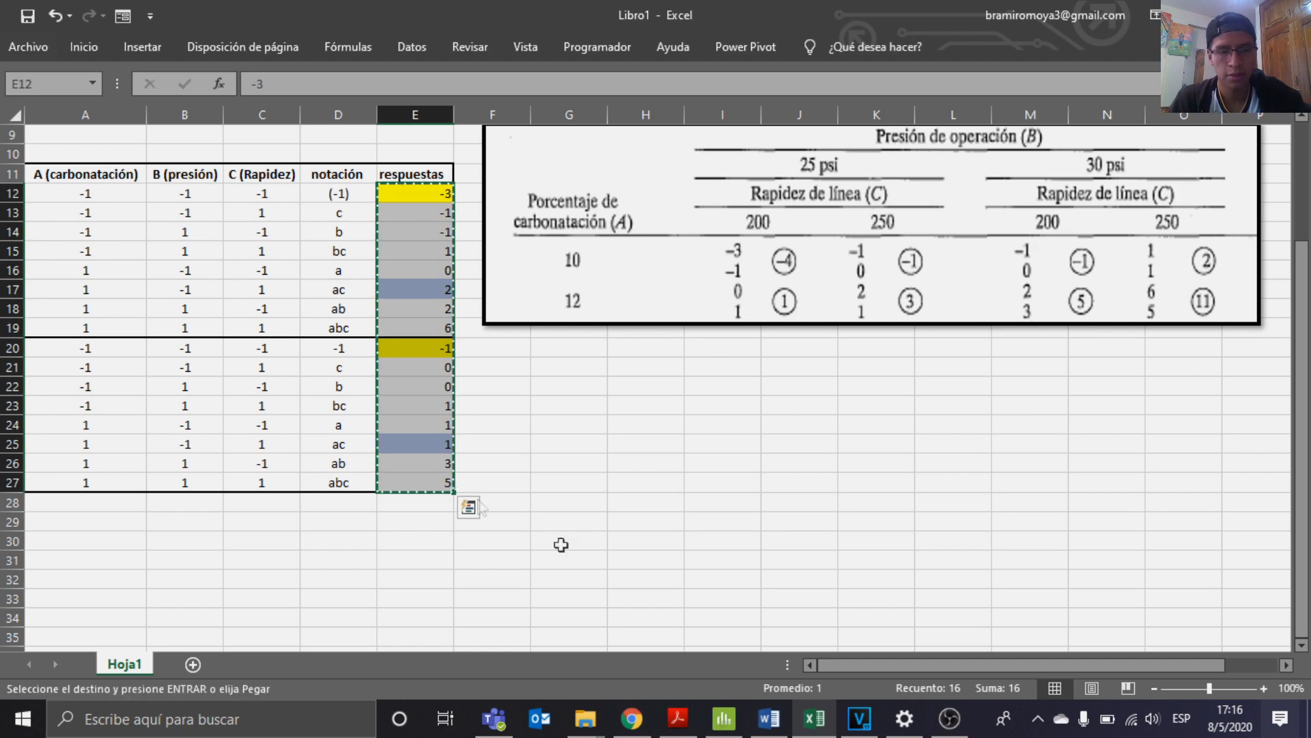
{"action": "left_click", "coordinate": [724, 718]}
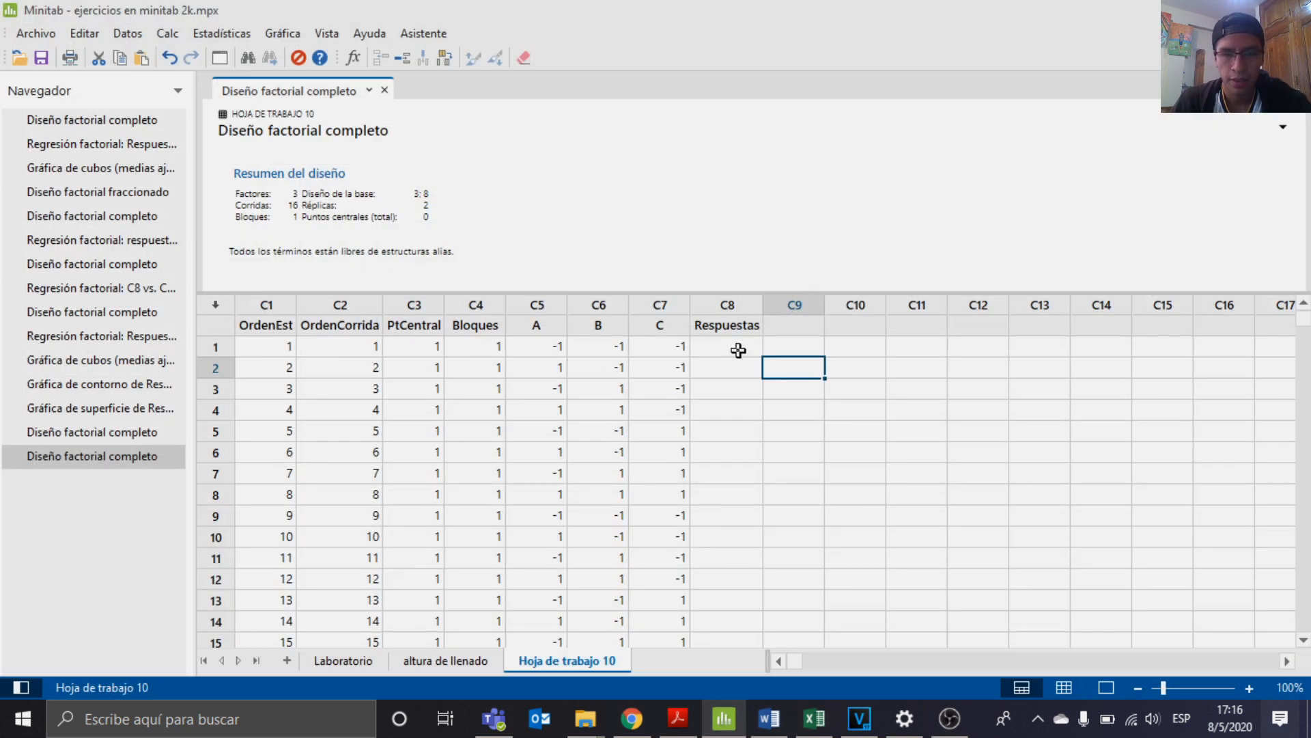
{"action": "left_click", "coordinate": [733, 348]}
{"action": "left_click", "coordinate": [734, 348]}
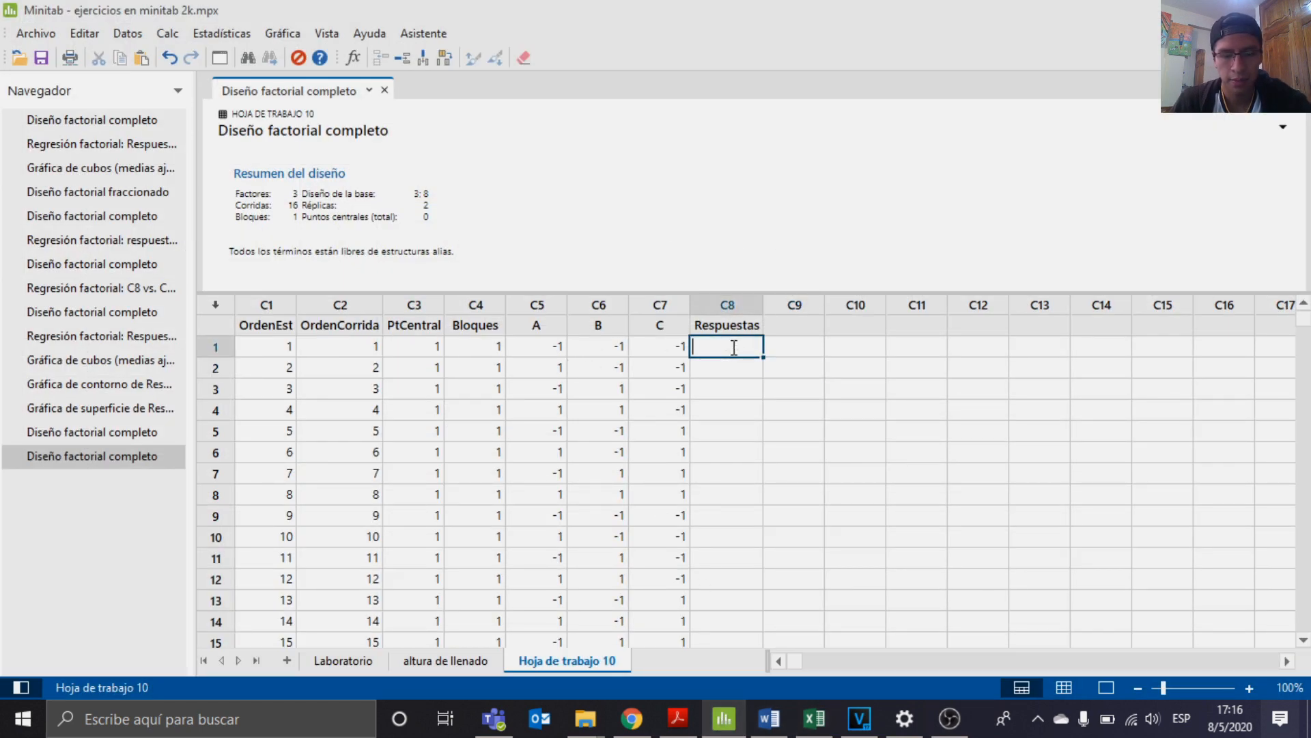
{"action": "key", "text": "ctrl+v"}
{"action": "left_click", "coordinate": [741, 411]}
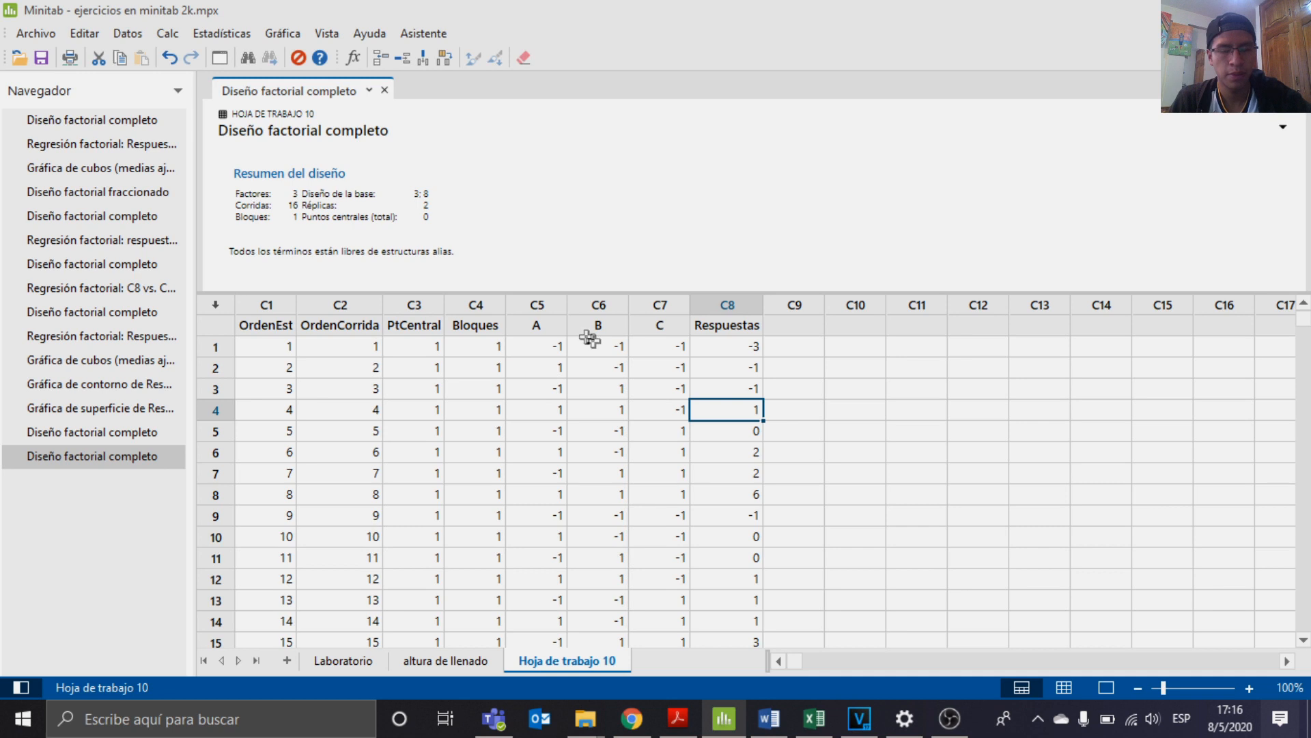
Compare the order of the A, B and C factor levels in the Minitab design with their order in the Excel table.
{"action": "left_click_drag", "start_coordinate": [547, 346], "coordinate": [669, 541]}
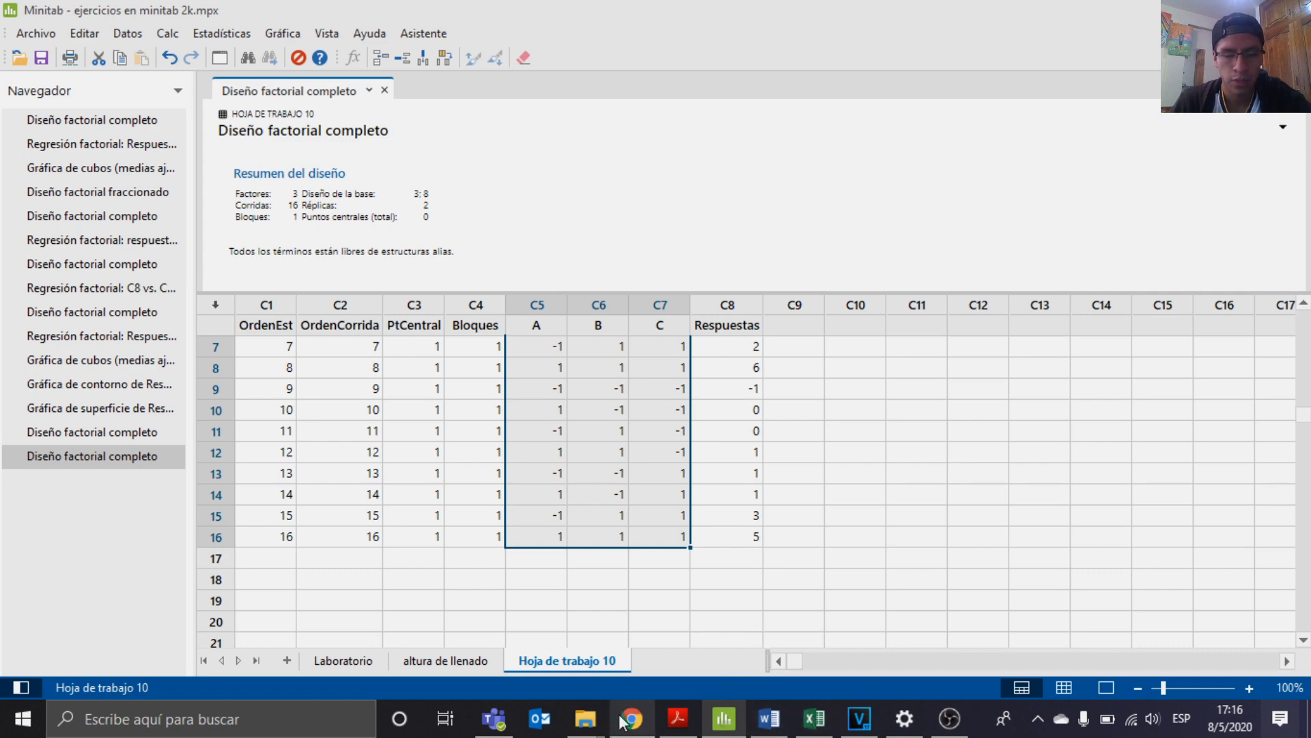
{"action": "left_click", "coordinate": [814, 719]}
{"action": "left_click_drag", "start_coordinate": [89, 193], "coordinate": [287, 471]}
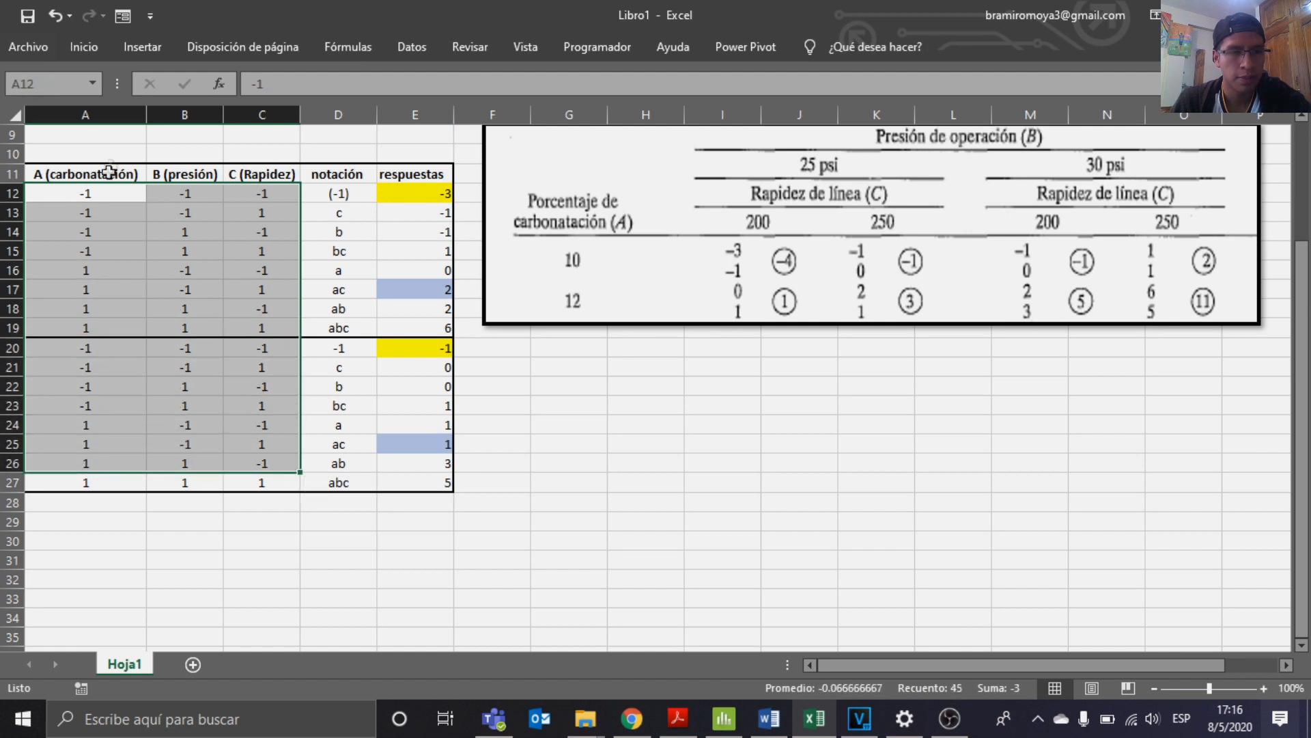
{"action": "left_click", "coordinate": [108, 174]}
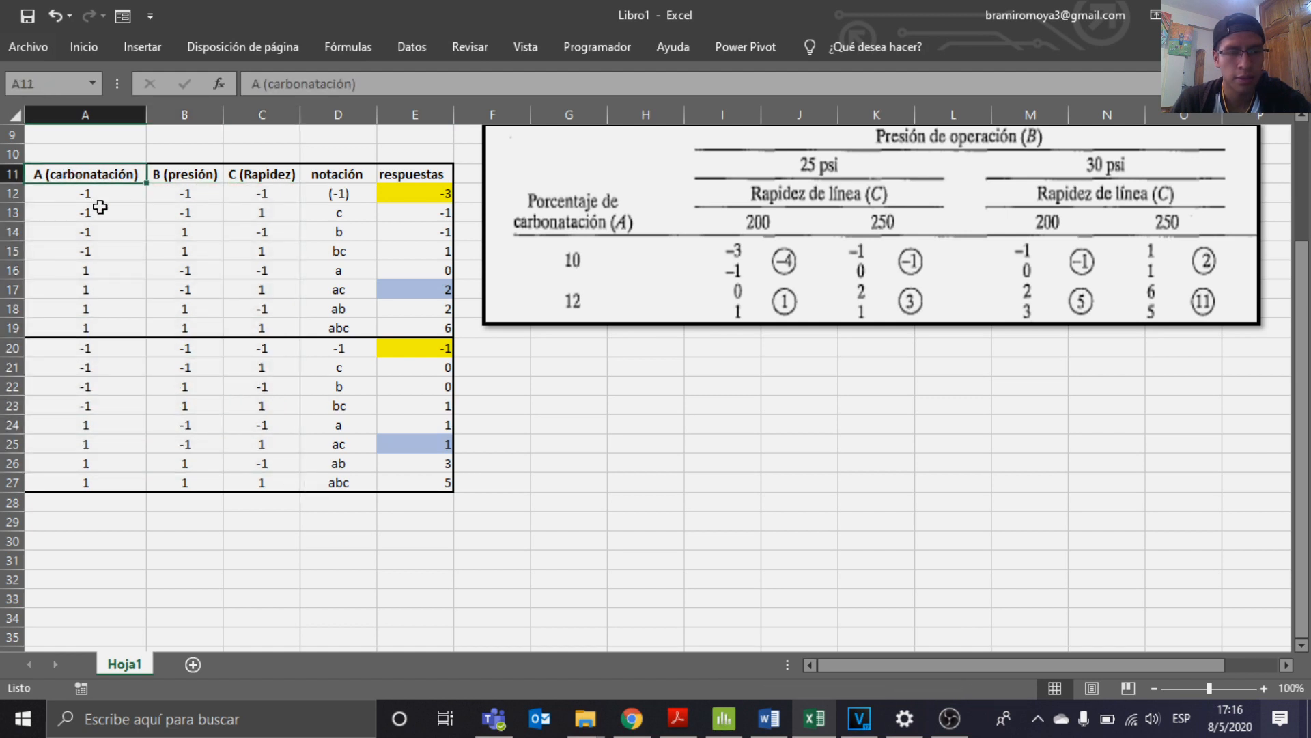
{"action": "left_click_drag", "start_coordinate": [57, 198], "coordinate": [96, 325]}
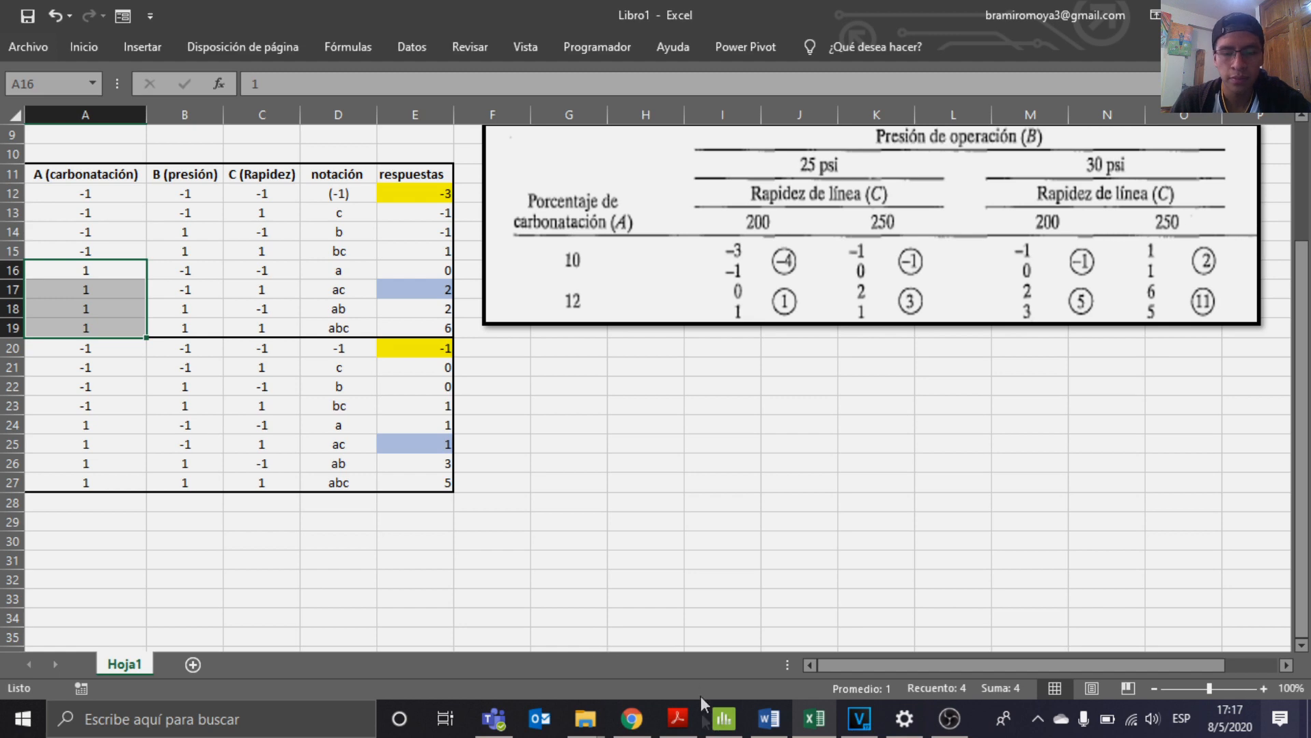
{"action": "left_click", "coordinate": [724, 718]}
{"action": "scroll", "coordinate": [558, 342], "scroll_direction": "up", "scroll_amount": 2}
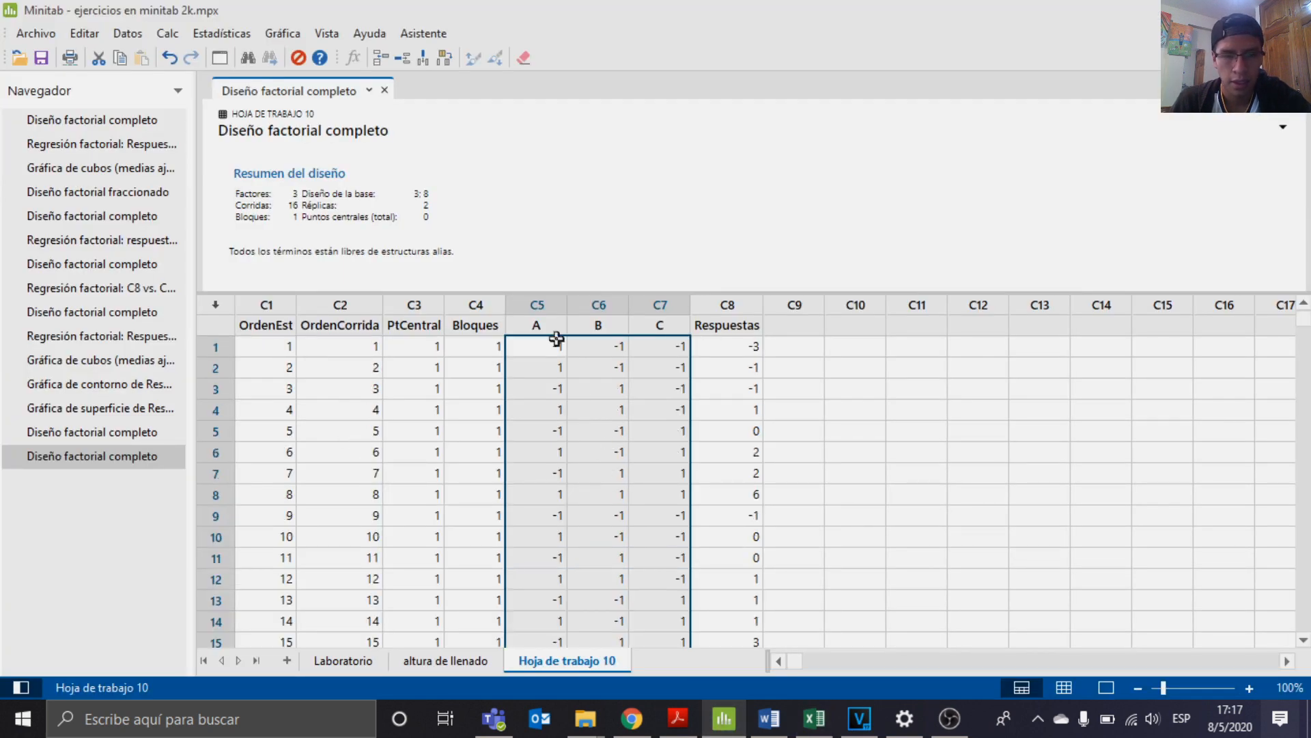
{"action": "left_click", "coordinate": [553, 327]}
{"action": "left_click", "coordinate": [544, 347]}
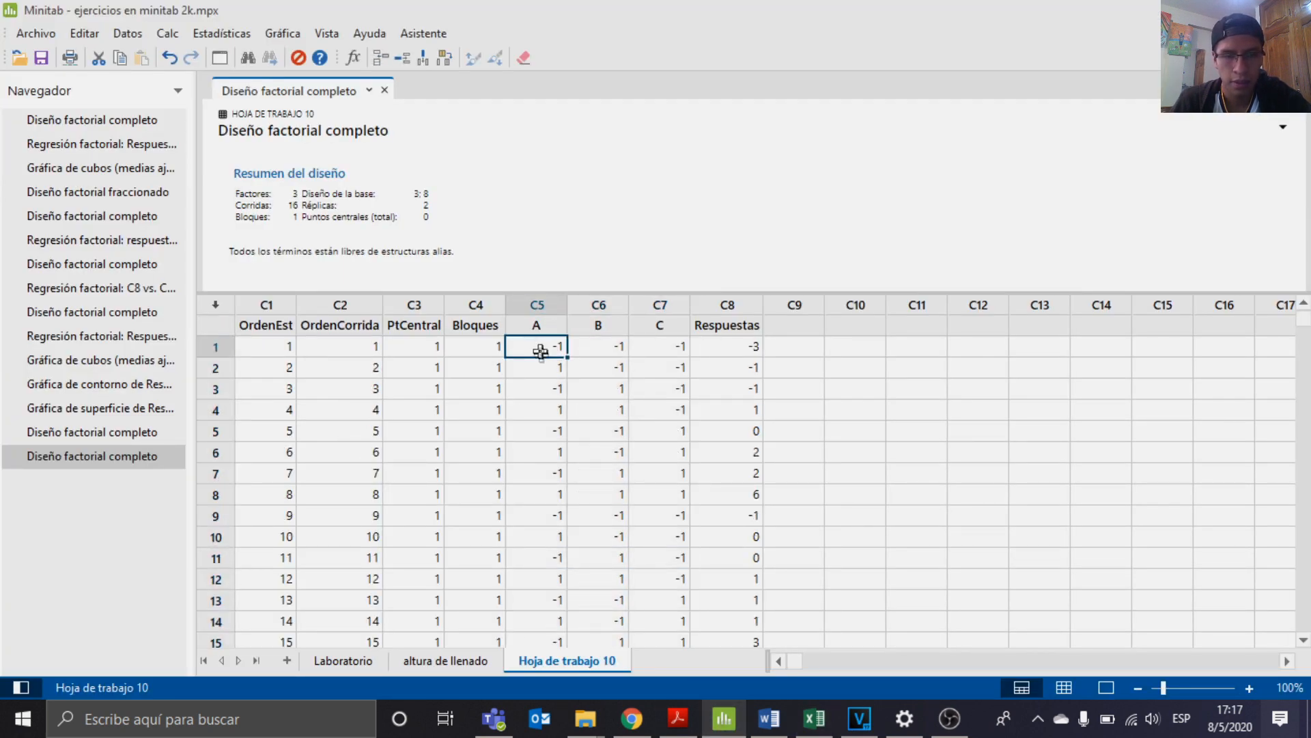
Examine how the low and high levels of factors A and C alternate over the first rows of the Minitab design.
{"action": "left_click", "coordinate": [547, 369]}
{"action": "left_click", "coordinate": [547, 390]}
{"action": "left_click", "coordinate": [541, 412]}
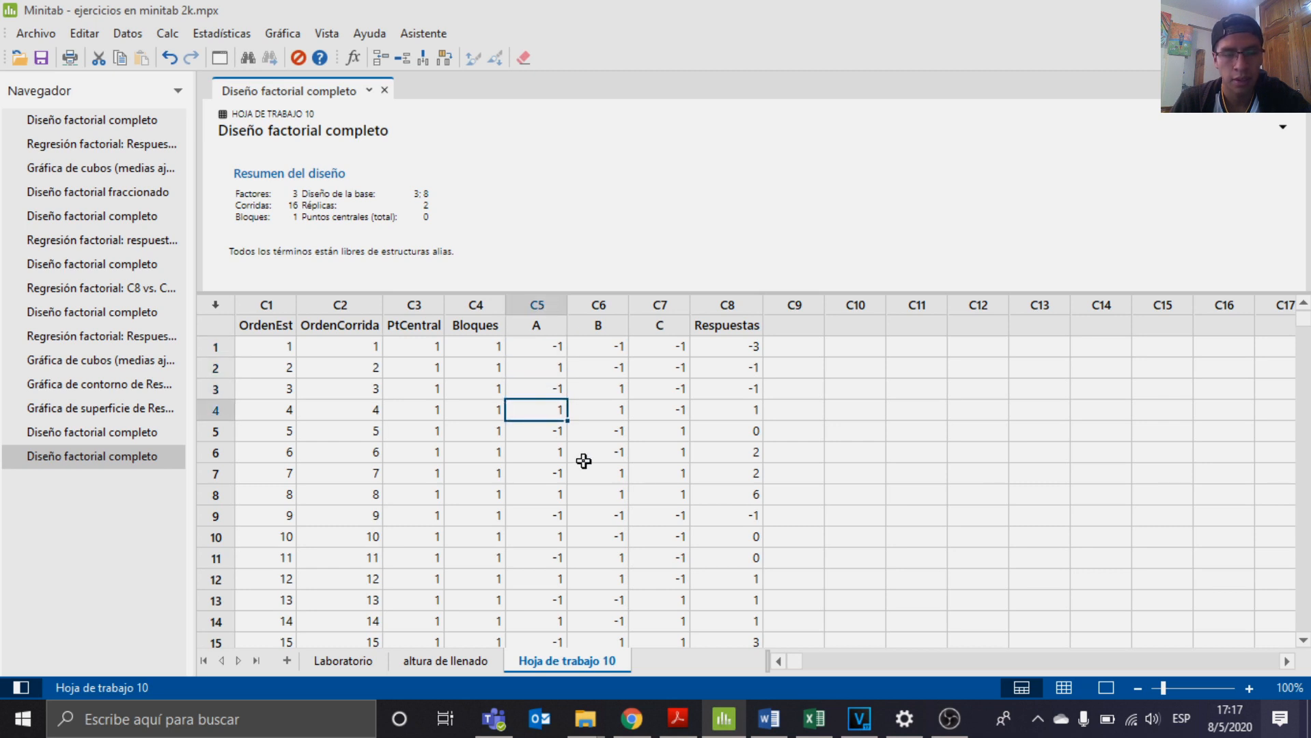
{"action": "left_click", "coordinate": [536, 449]}
{"action": "left_click", "coordinate": [540, 427]}
{"action": "left_click", "coordinate": [546, 410]}
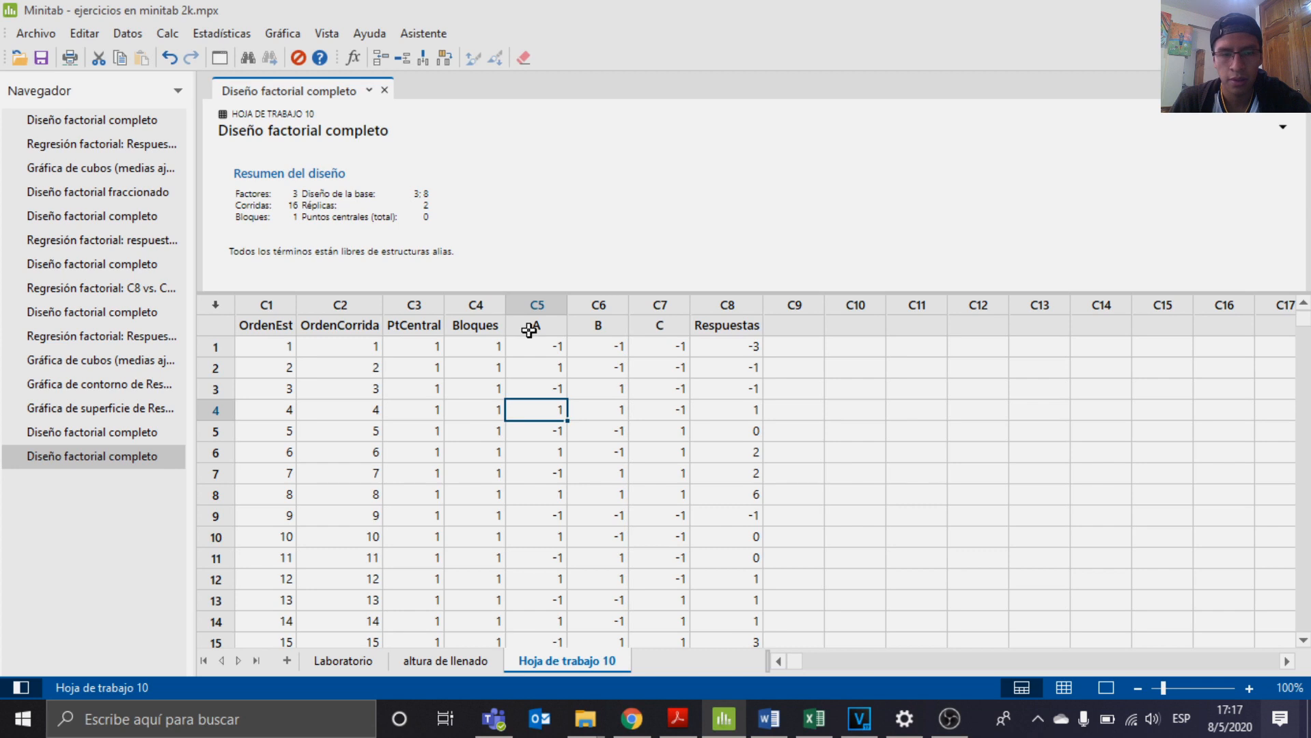
{"action": "left_click", "coordinate": [660, 328]}
{"action": "left_click", "coordinate": [669, 324]}
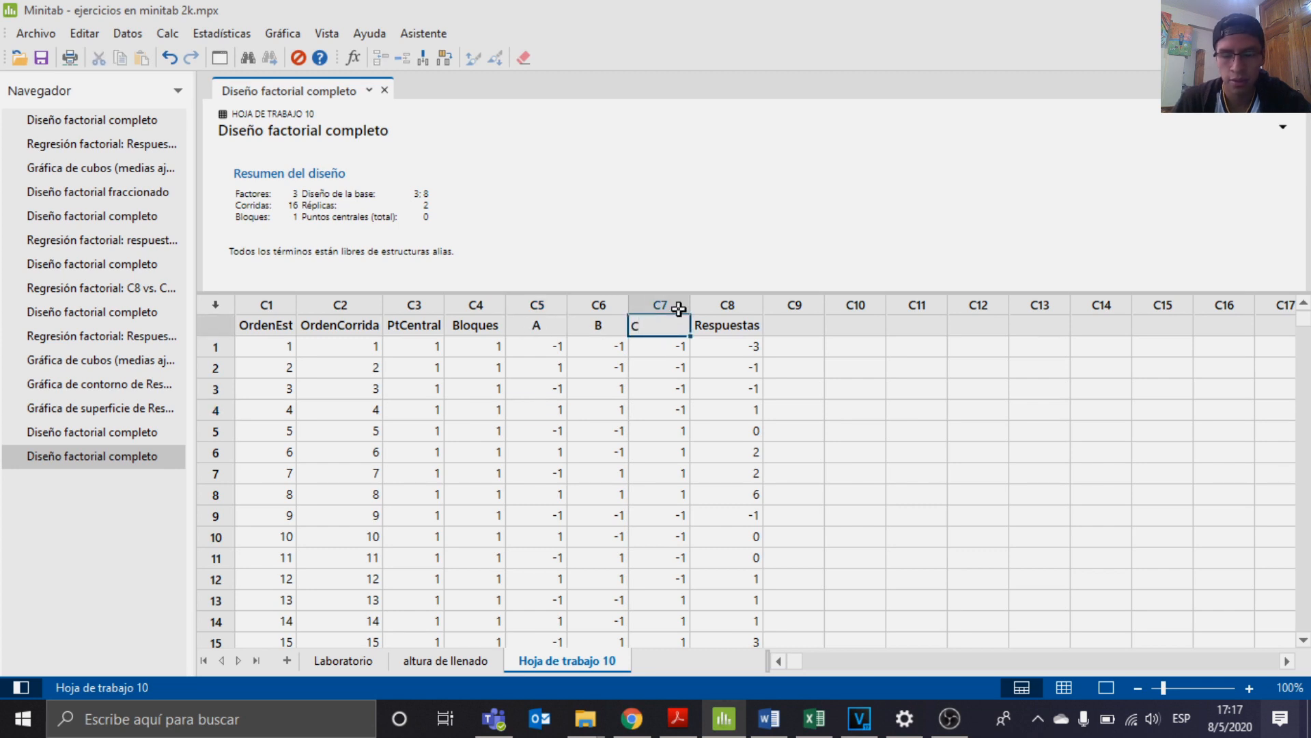
{"action": "left_click", "coordinate": [588, 372]}
{"action": "left_click_drag", "start_coordinate": [644, 348], "coordinate": [649, 414]}
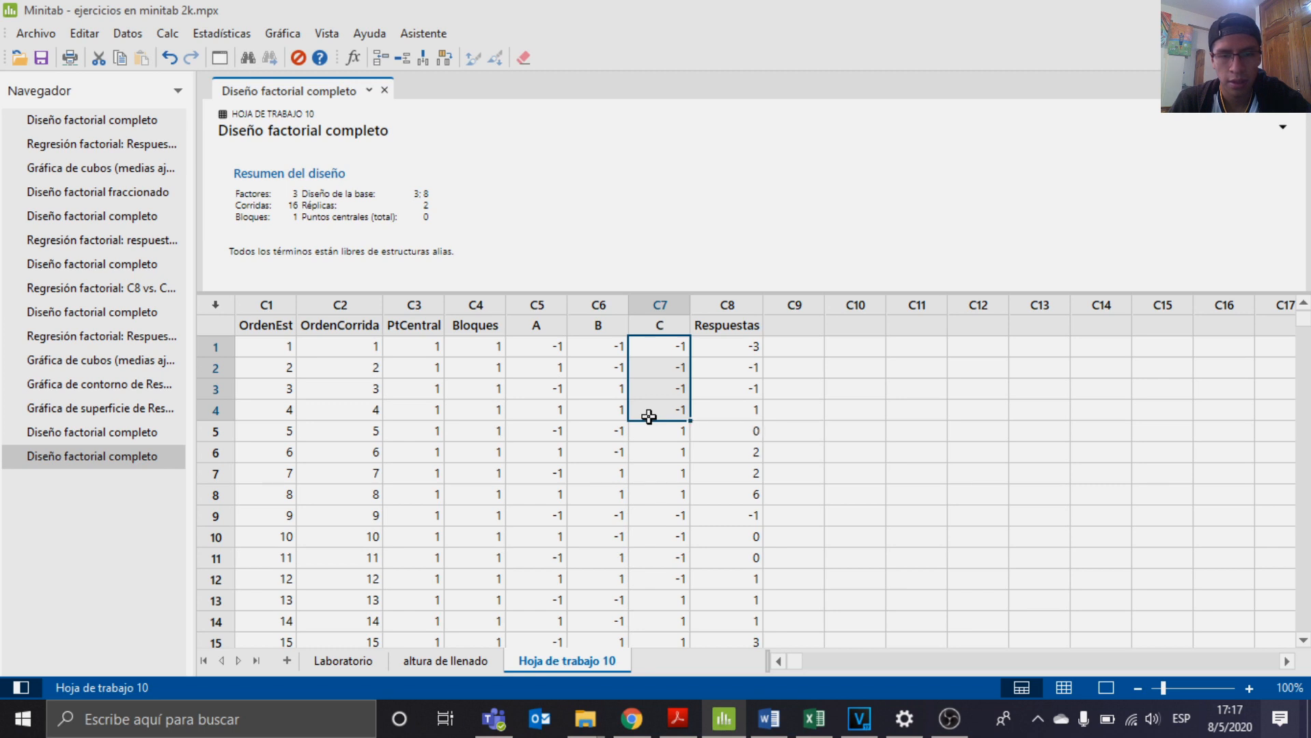
Rename the factor C column (C7) of the Minitab worksheet as "Porcentaje A", consulting the factor names in the Excel table.
{"action": "left_click", "coordinate": [660, 328]}
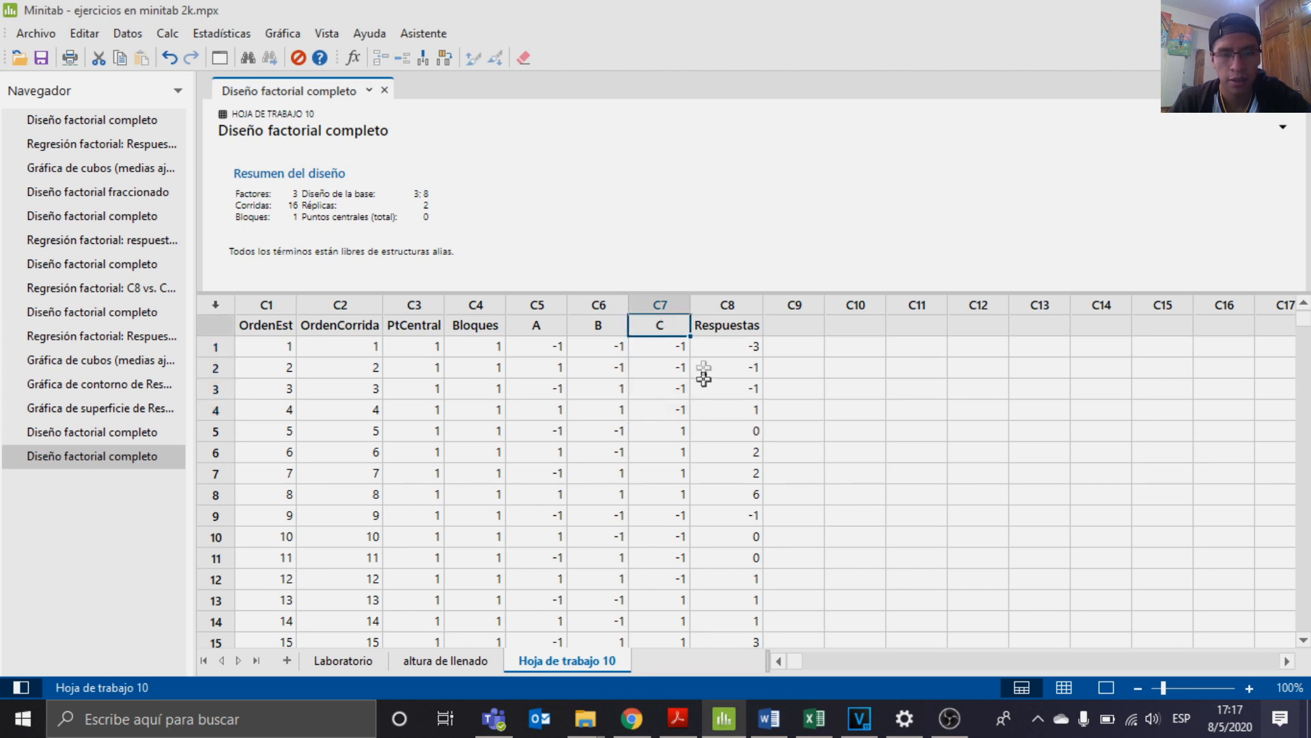
{"action": "double_click", "coordinate": [666, 325]}
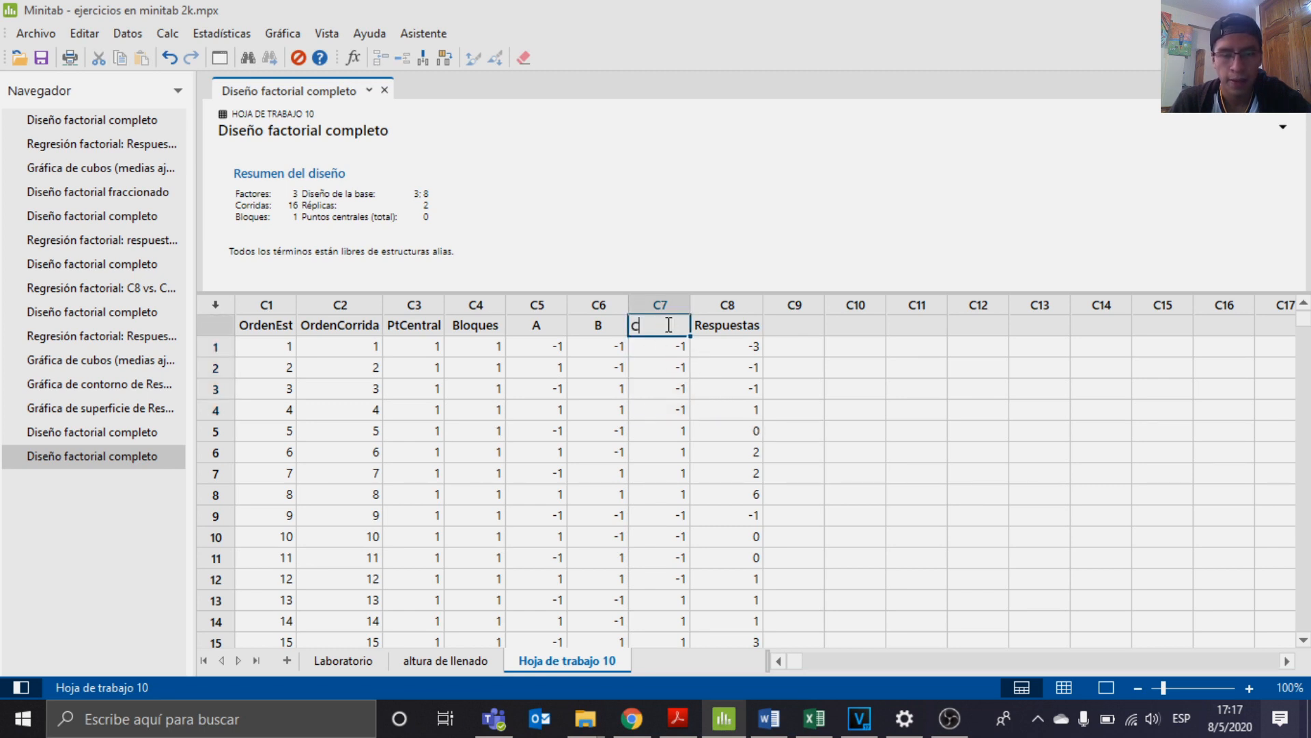
{"action": "key", "text": "BackSpace"}
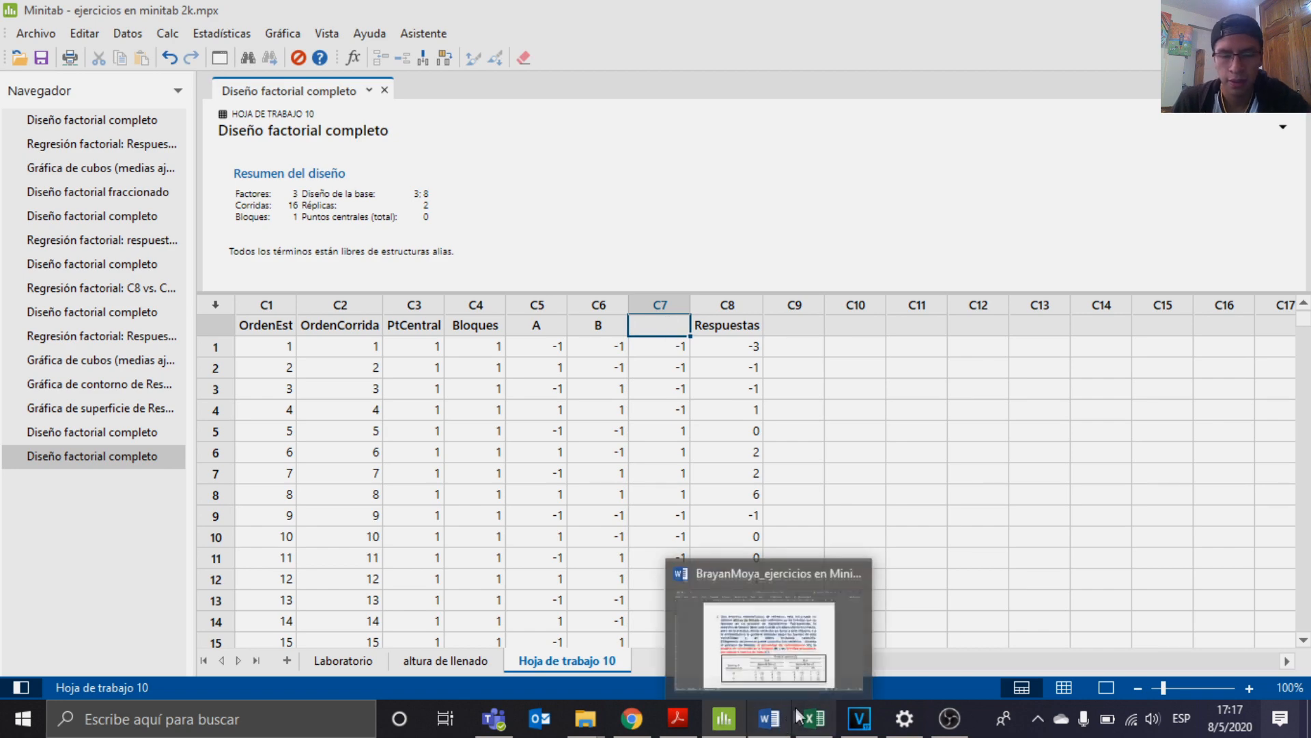
{"action": "left_click", "coordinate": [726, 723]}
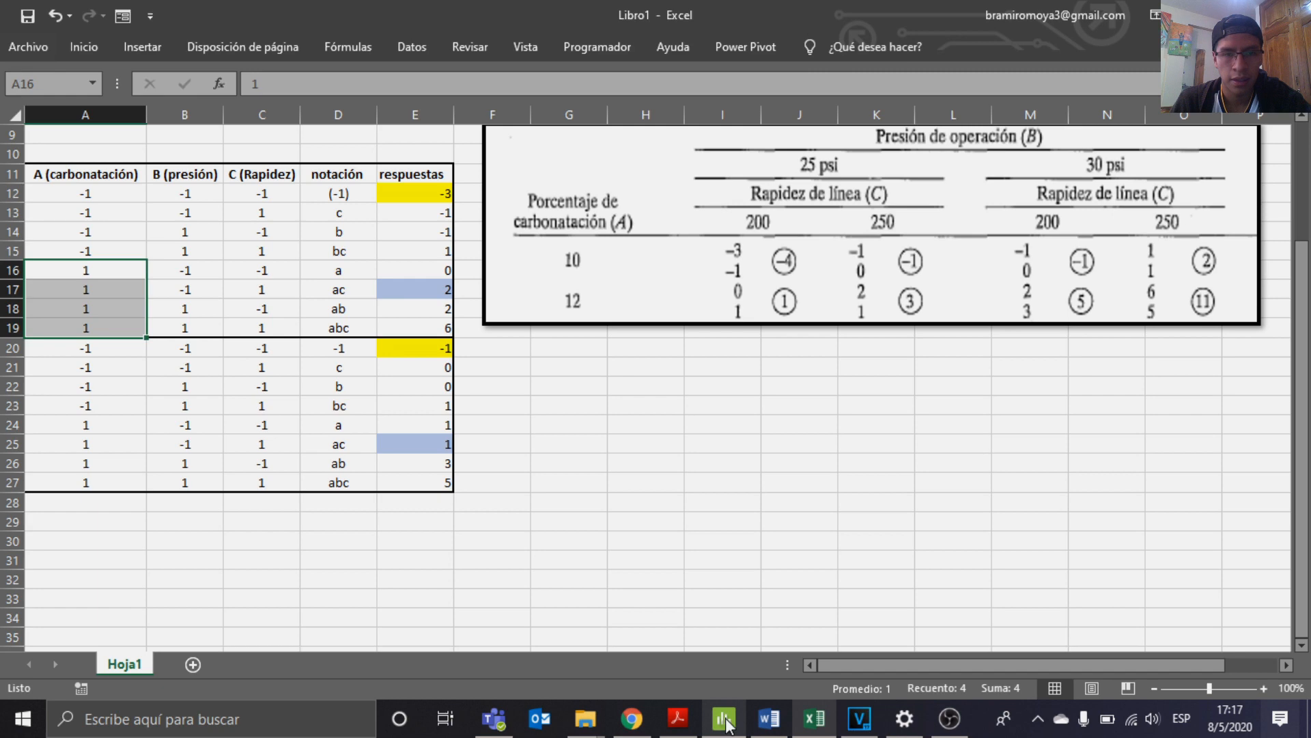
{"action": "left_click", "coordinate": [724, 718]}
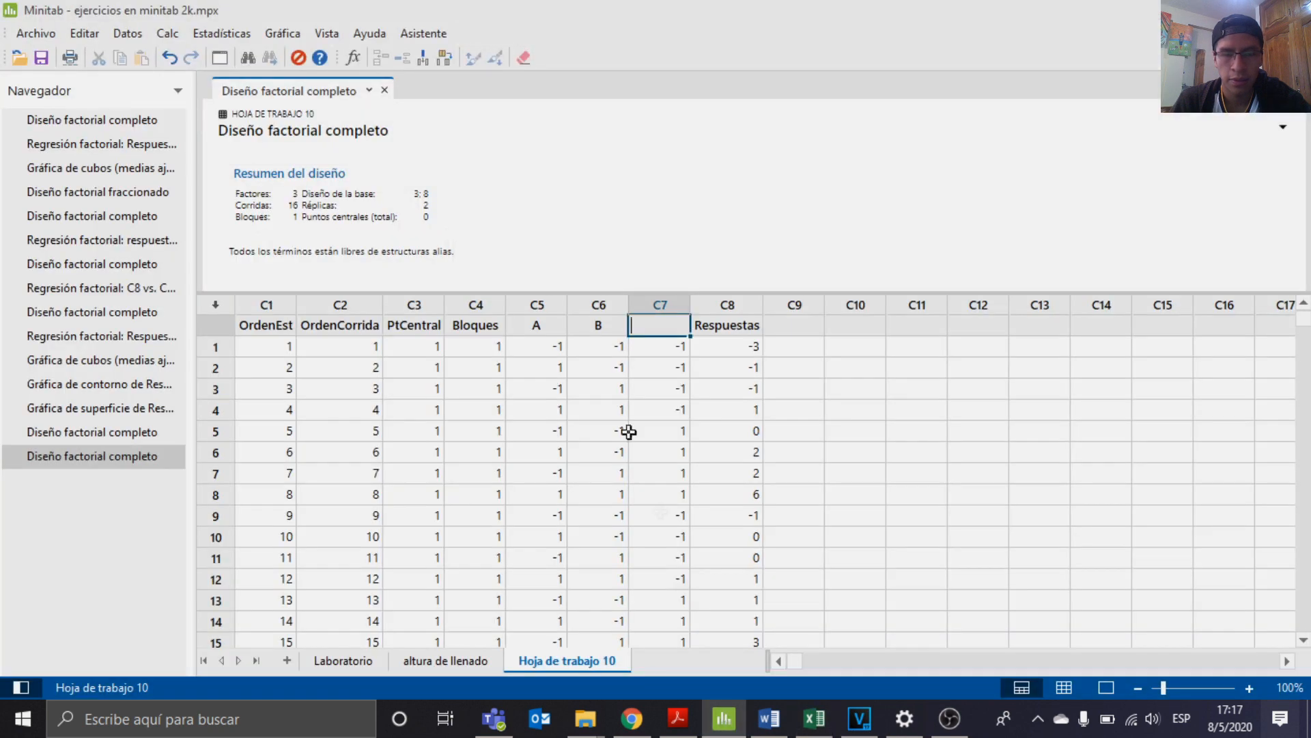
{"action": "left_click", "coordinate": [653, 318]}
{"action": "type", "text": "Porcentaje A"}
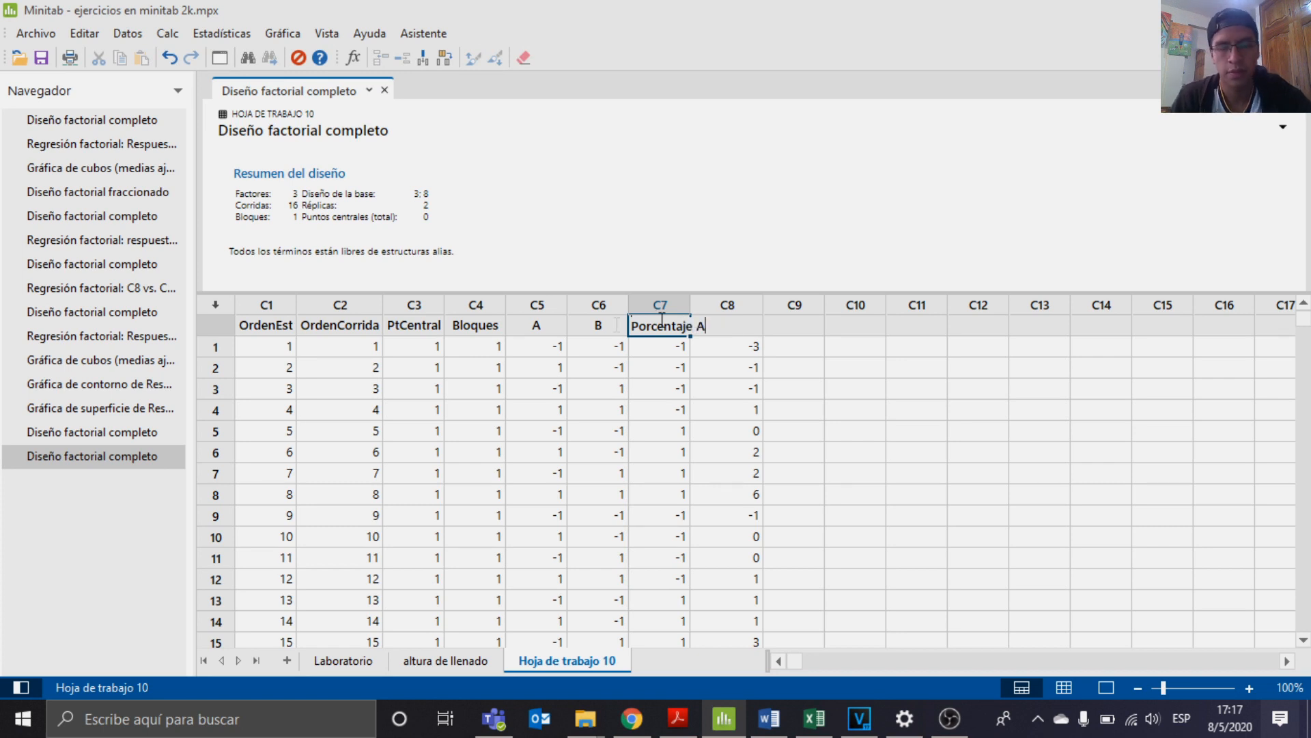
{"action": "left_click", "coordinate": [693, 413]}
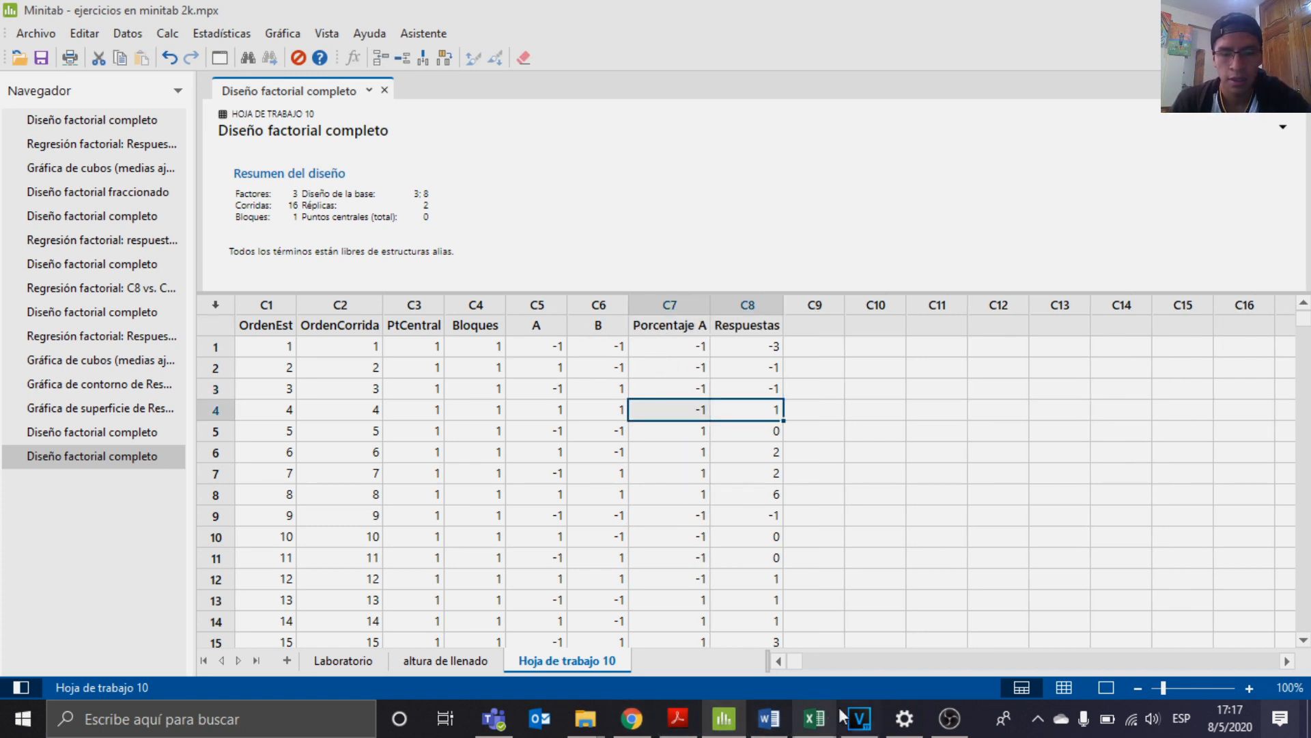
Compare the level patterns of the carbonation and pressure columns in the Excel table with factor column B in the Minitab worksheet.
{"action": "left_click", "coordinate": [769, 719]}
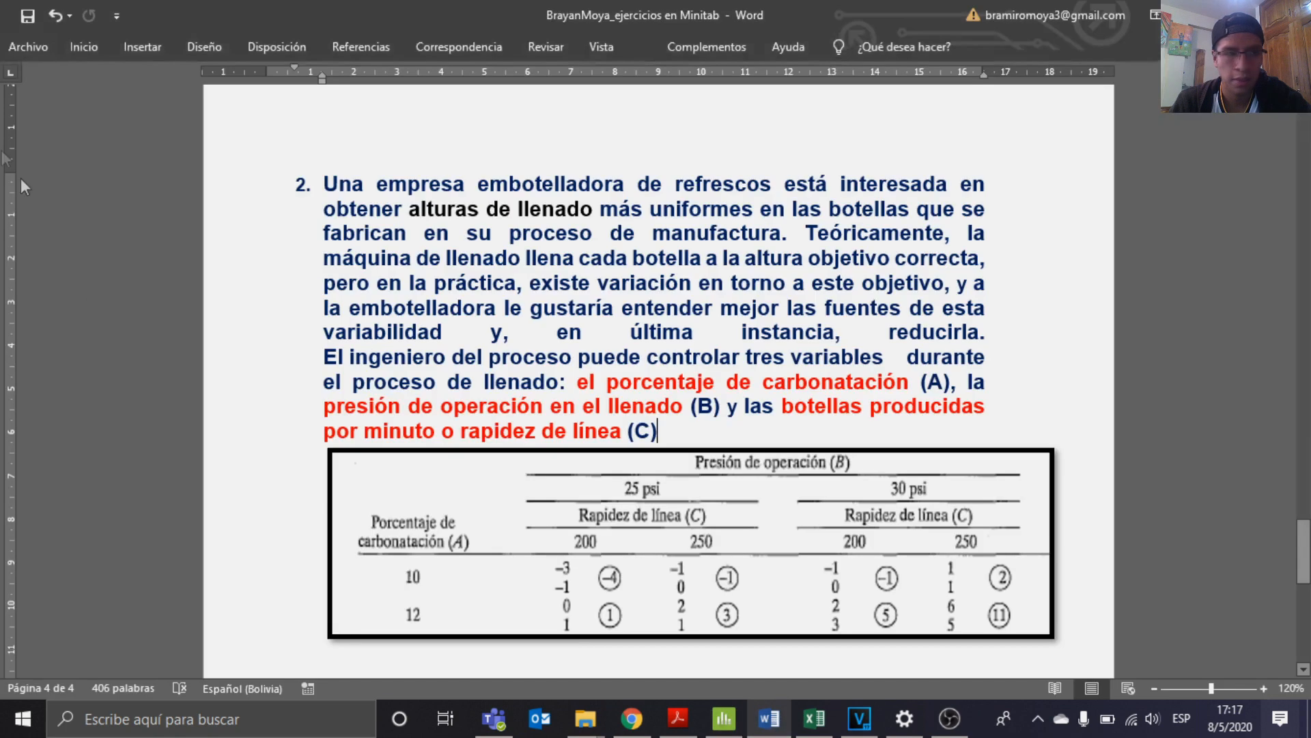
{"action": "left_click", "coordinate": [814, 718]}
{"action": "left_click_drag", "start_coordinate": [83, 172], "coordinate": [93, 471]}
{"action": "left_click", "coordinate": [201, 198]}
{"action": "left_click_drag", "start_coordinate": [188, 175], "coordinate": [176, 478]}
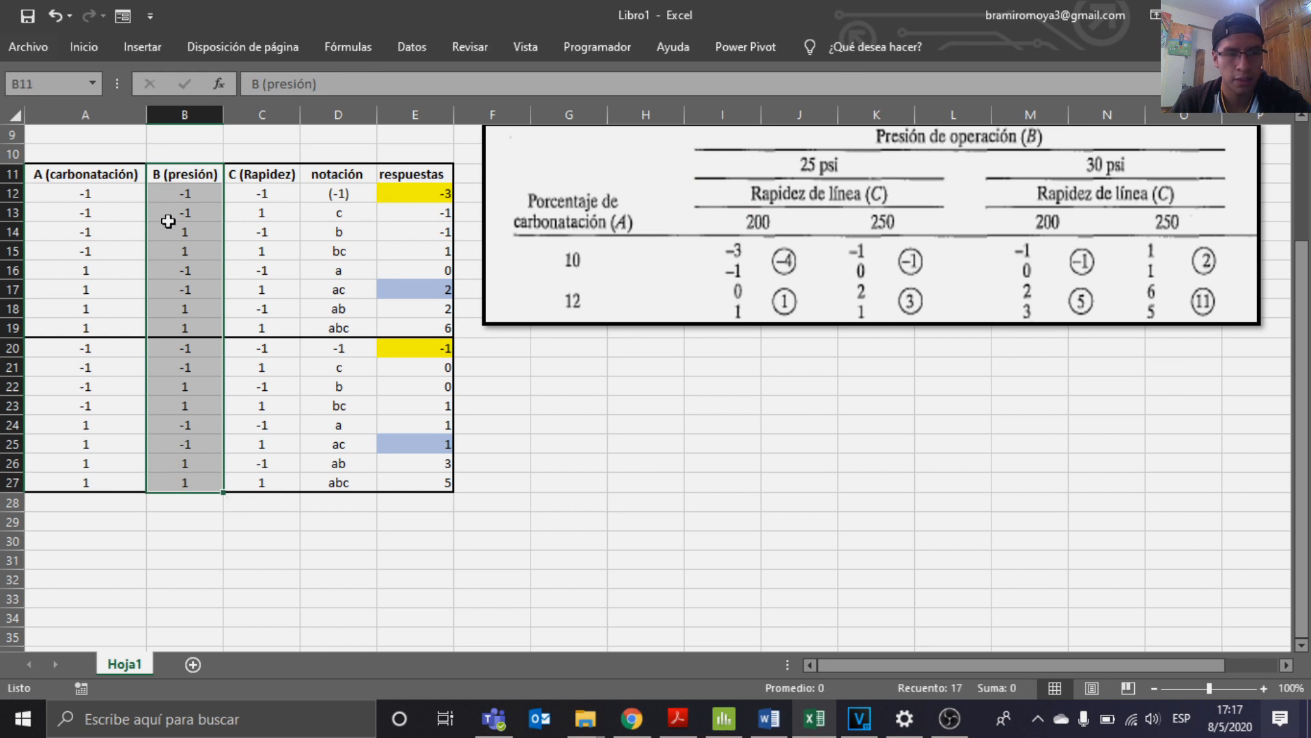
{"action": "left_click", "coordinate": [168, 243]}
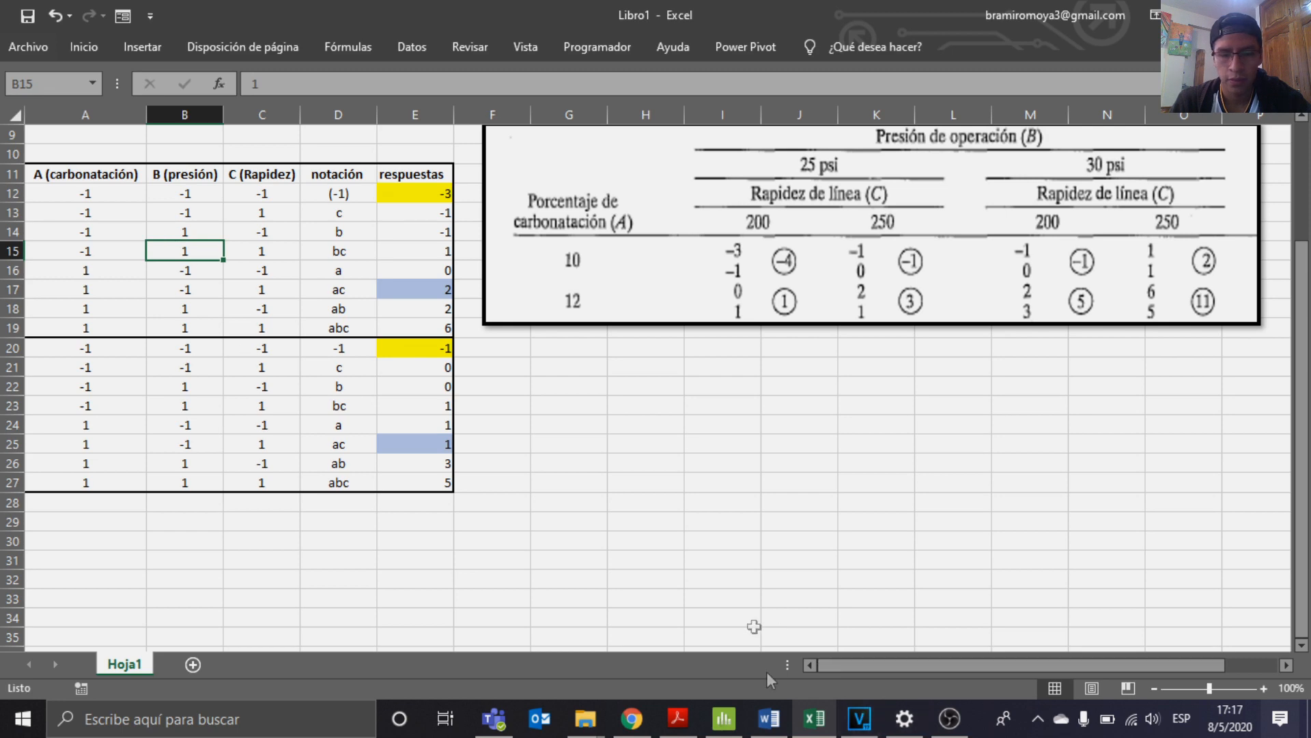
{"action": "left_click", "coordinate": [724, 717]}
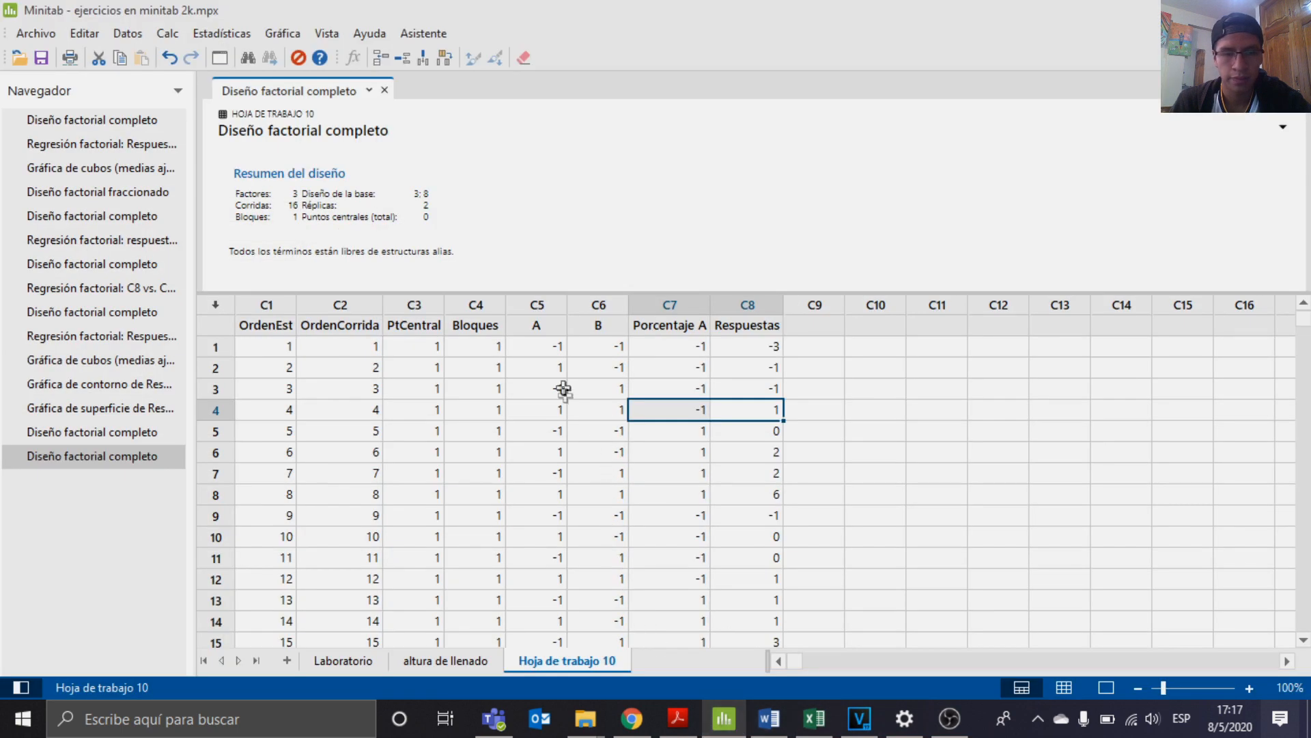
{"action": "left_click_drag", "start_coordinate": [585, 348], "coordinate": [582, 623]}
Rename the factor B column (C6) of the Minitab worksheet as "Presión B", consulting the factor names in the Excel table.
{"action": "double_click", "coordinate": [614, 327]}
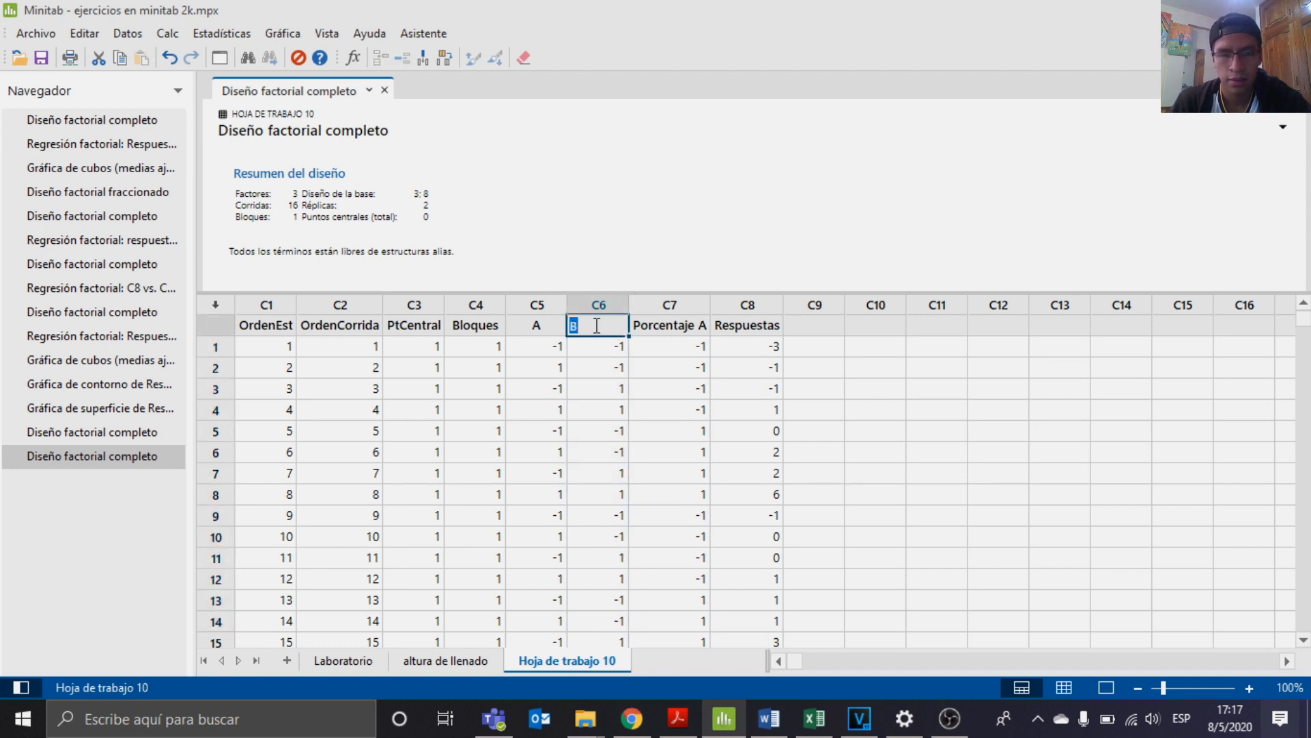
{"action": "key", "text": "BackSpace"}
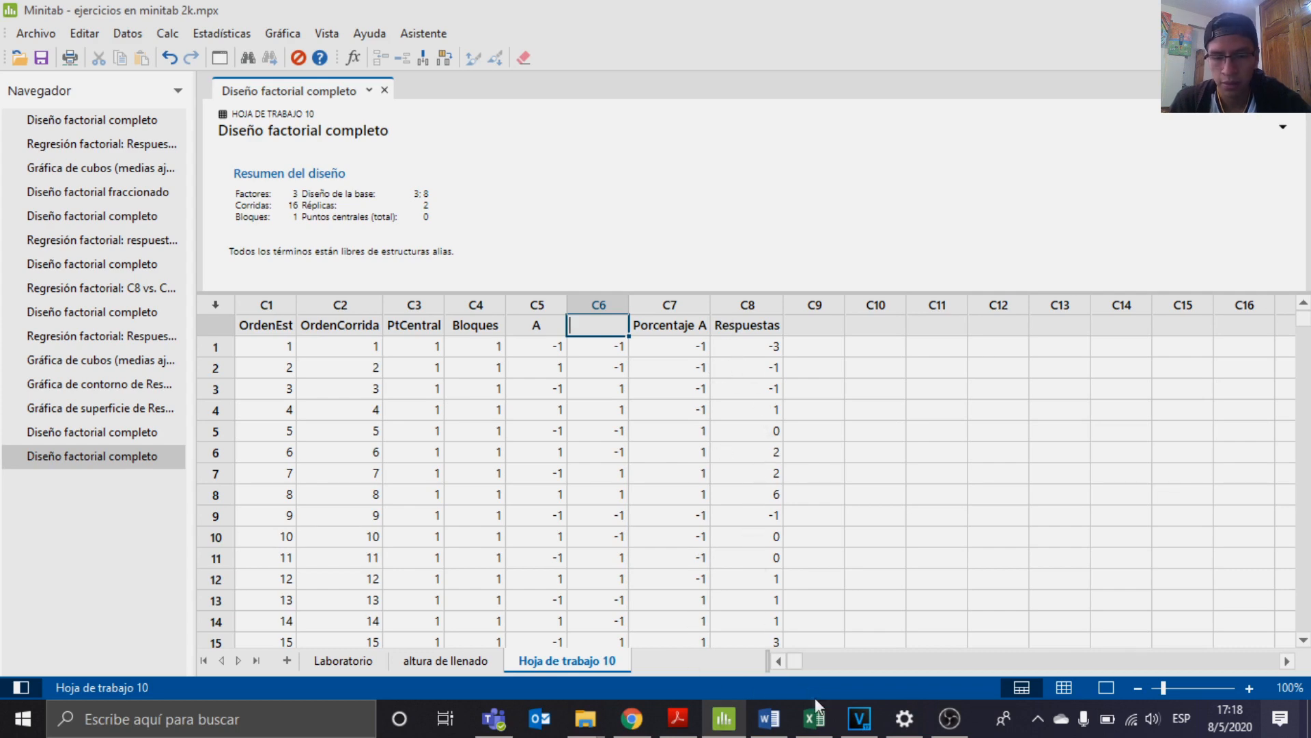
{"action": "left_click", "coordinate": [726, 718]}
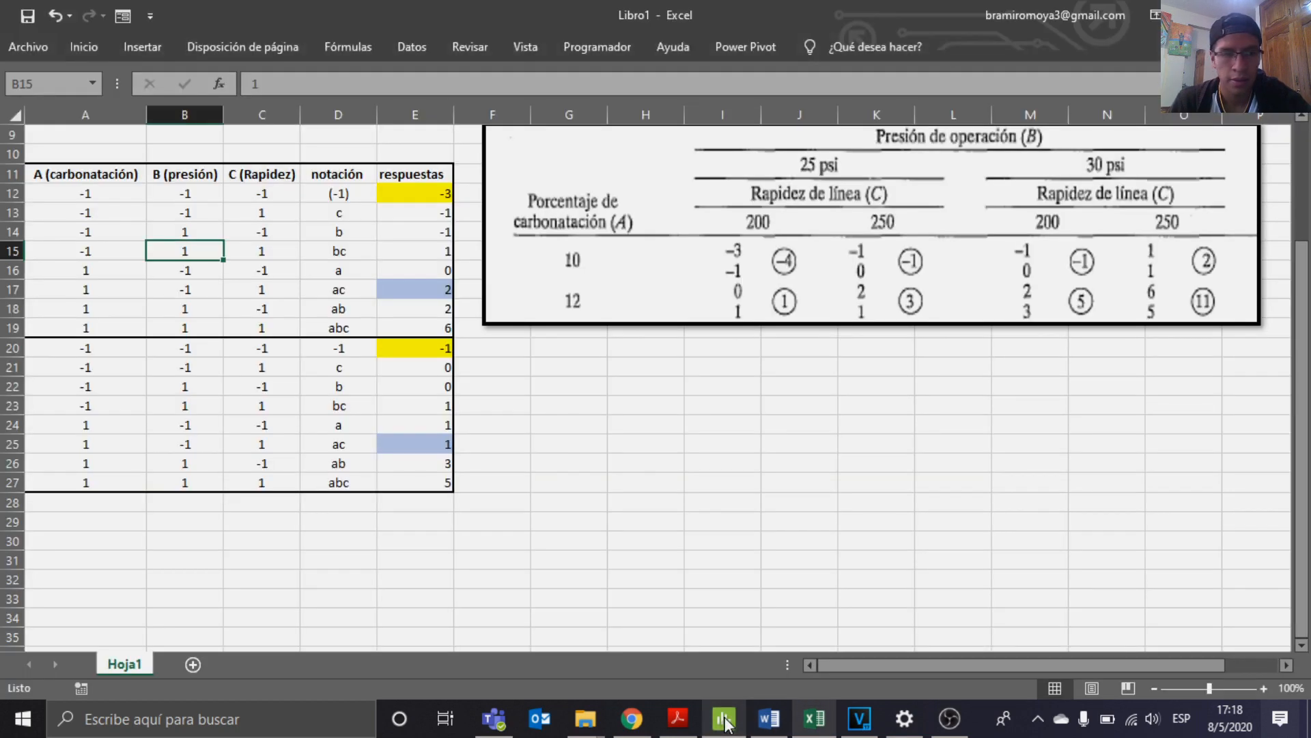
{"action": "left_click", "coordinate": [725, 719]}
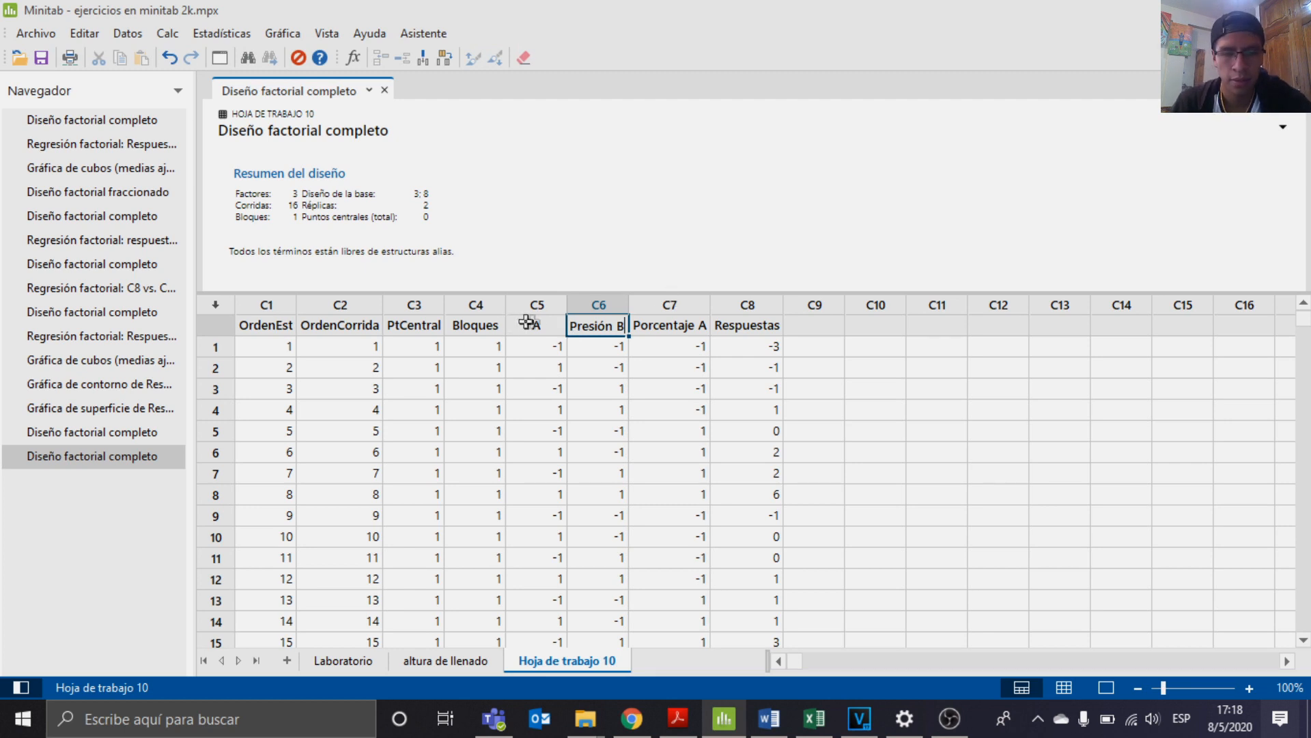
Rename the factor A column (C5) of the Minitab worksheet as "Rapidez C", consulting the factor names in the Excel table.
{"action": "left_click", "coordinate": [547, 327]}
{"action": "key", "text": "Delete"}
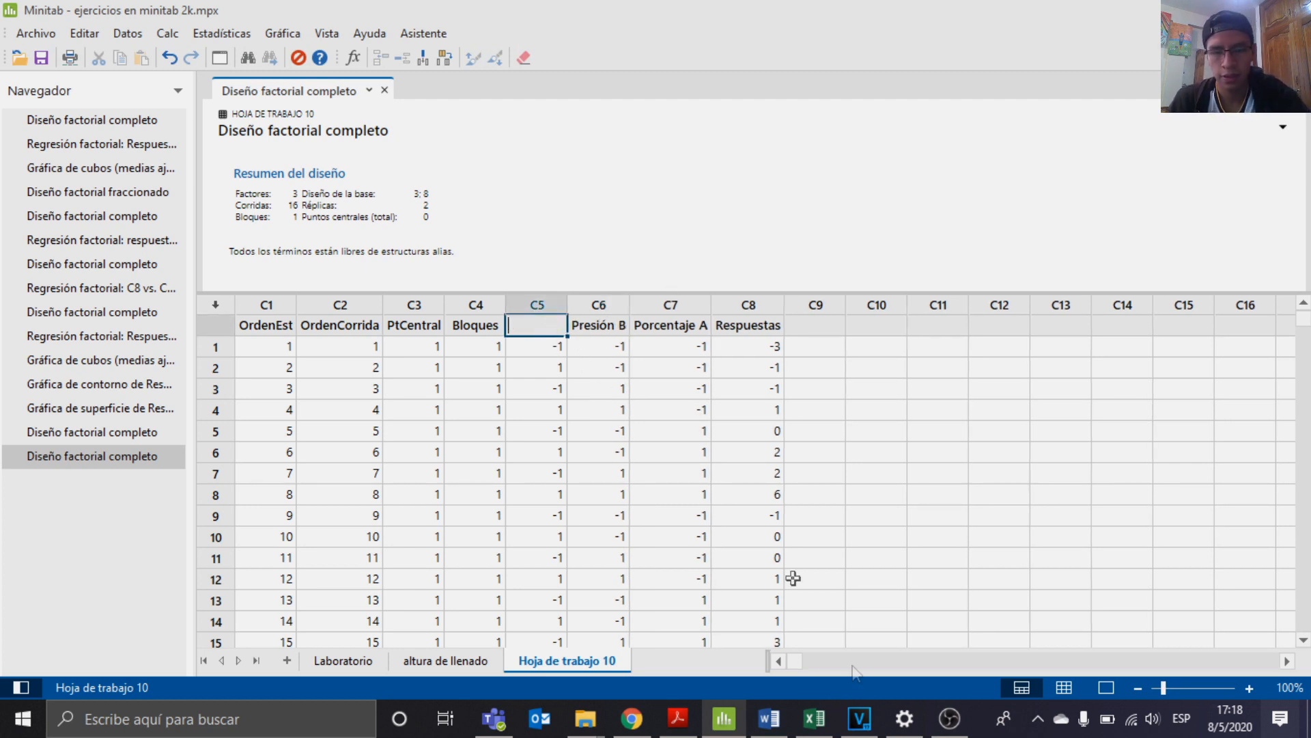
{"action": "left_click", "coordinate": [812, 723]}
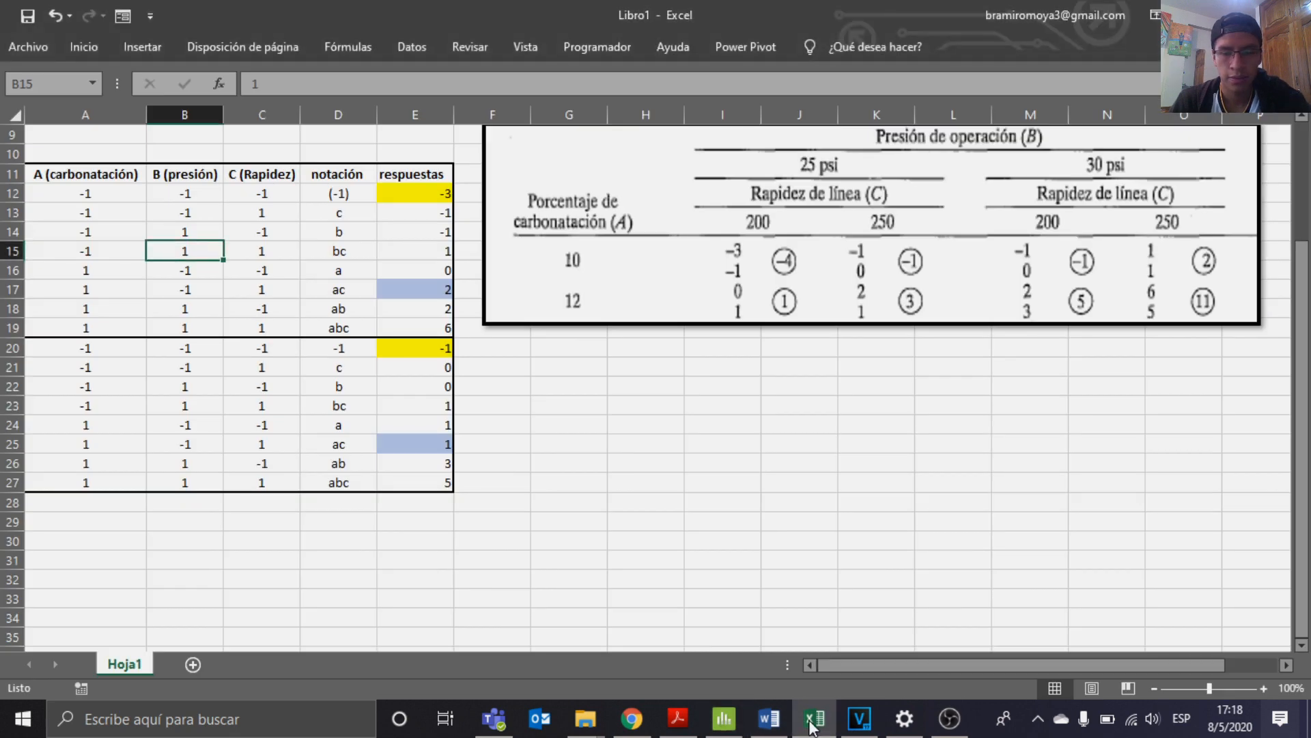
{"action": "left_click", "coordinate": [813, 724]}
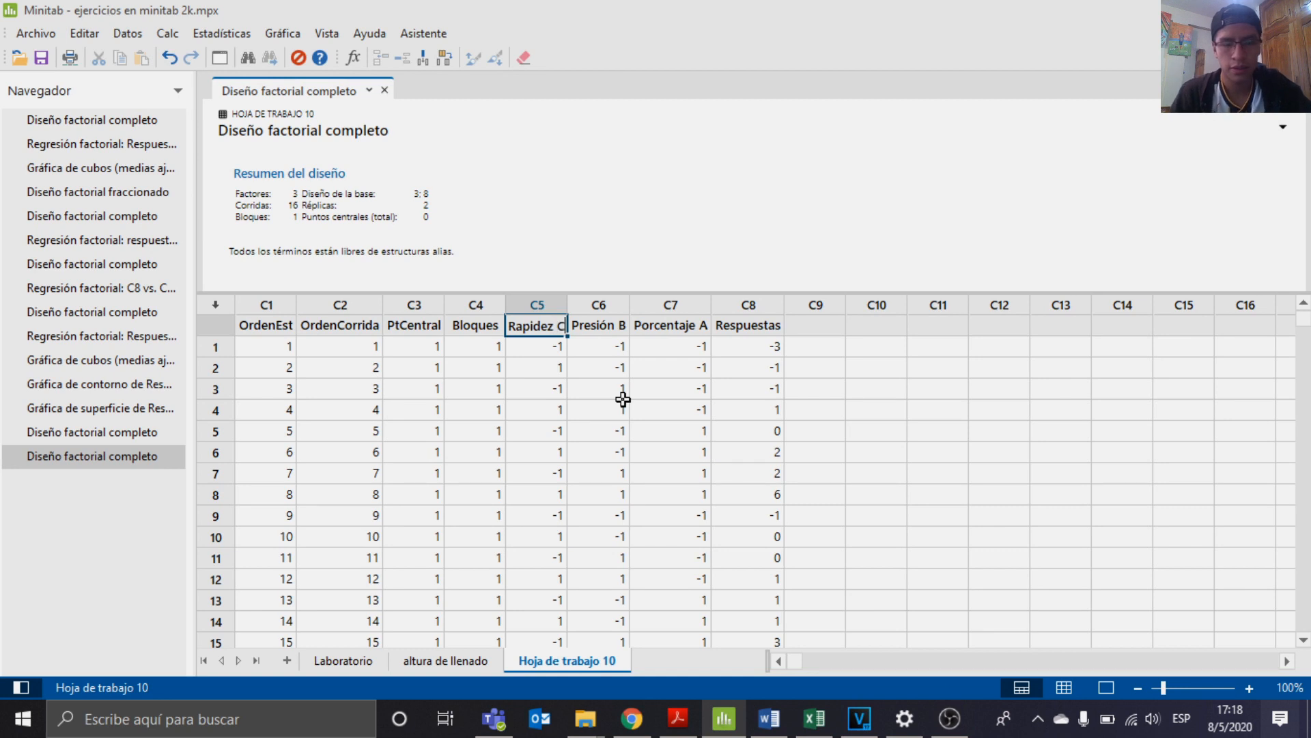
{"action": "left_click", "coordinate": [879, 367]}
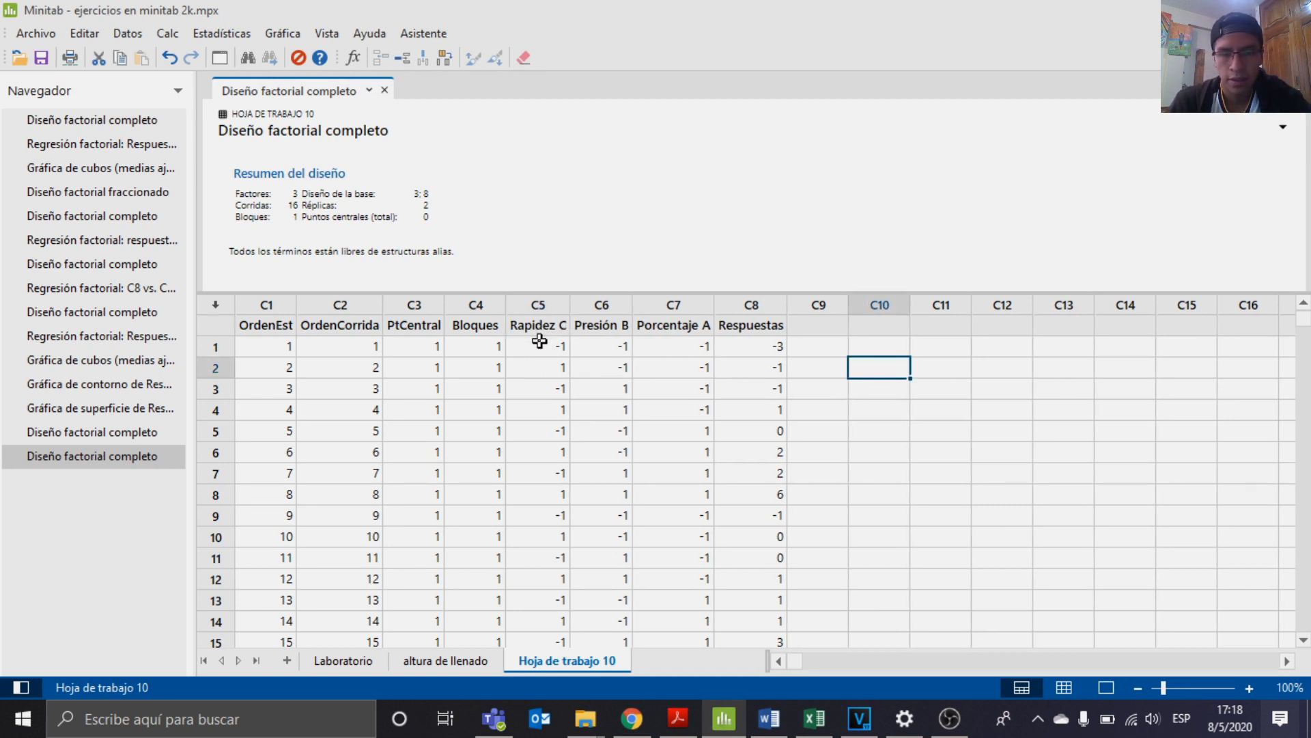
Review the Rapidez C, Presión B and Porcentaje A levels along with the values in the Respuestas column.
{"action": "left_click_drag", "start_coordinate": [549, 326], "coordinate": [707, 536]}
{"action": "left_click", "coordinate": [669, 383]}
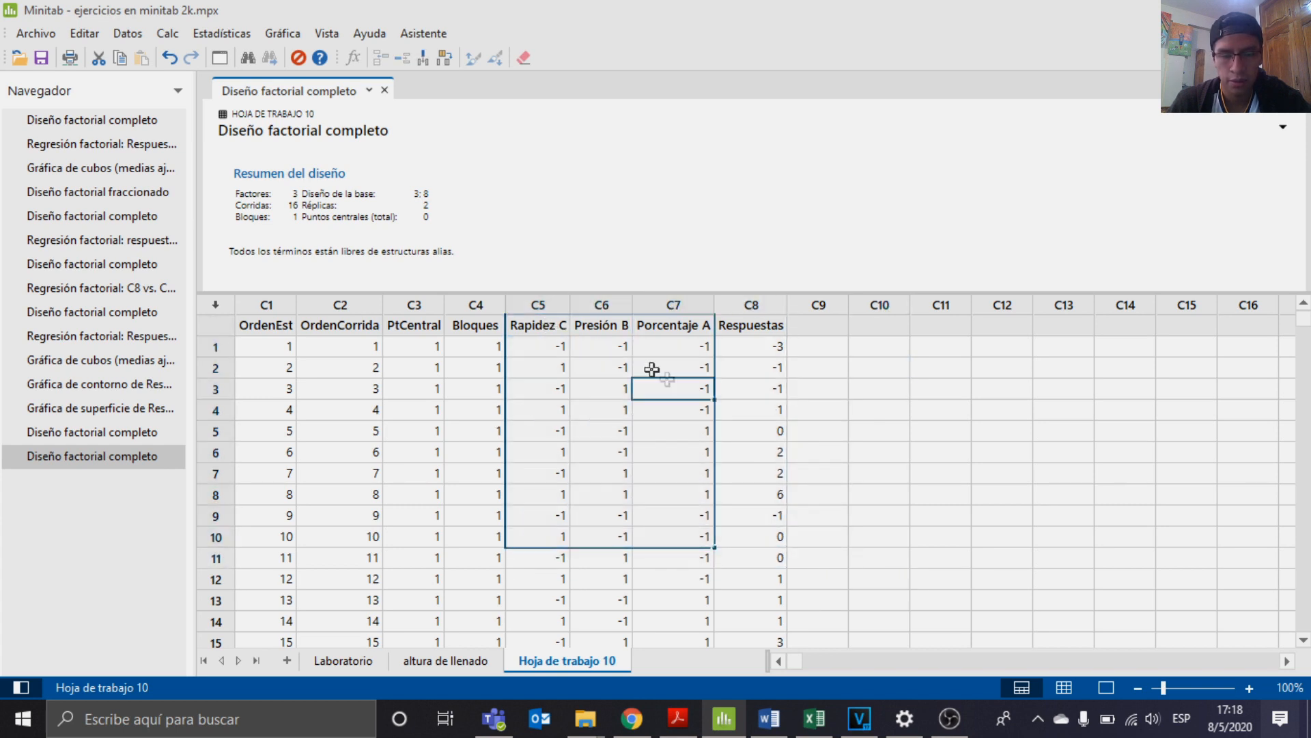
{"action": "left_click", "coordinate": [537, 345]}
{"action": "left_click", "coordinate": [623, 349]}
{"action": "left_click", "coordinate": [694, 351]}
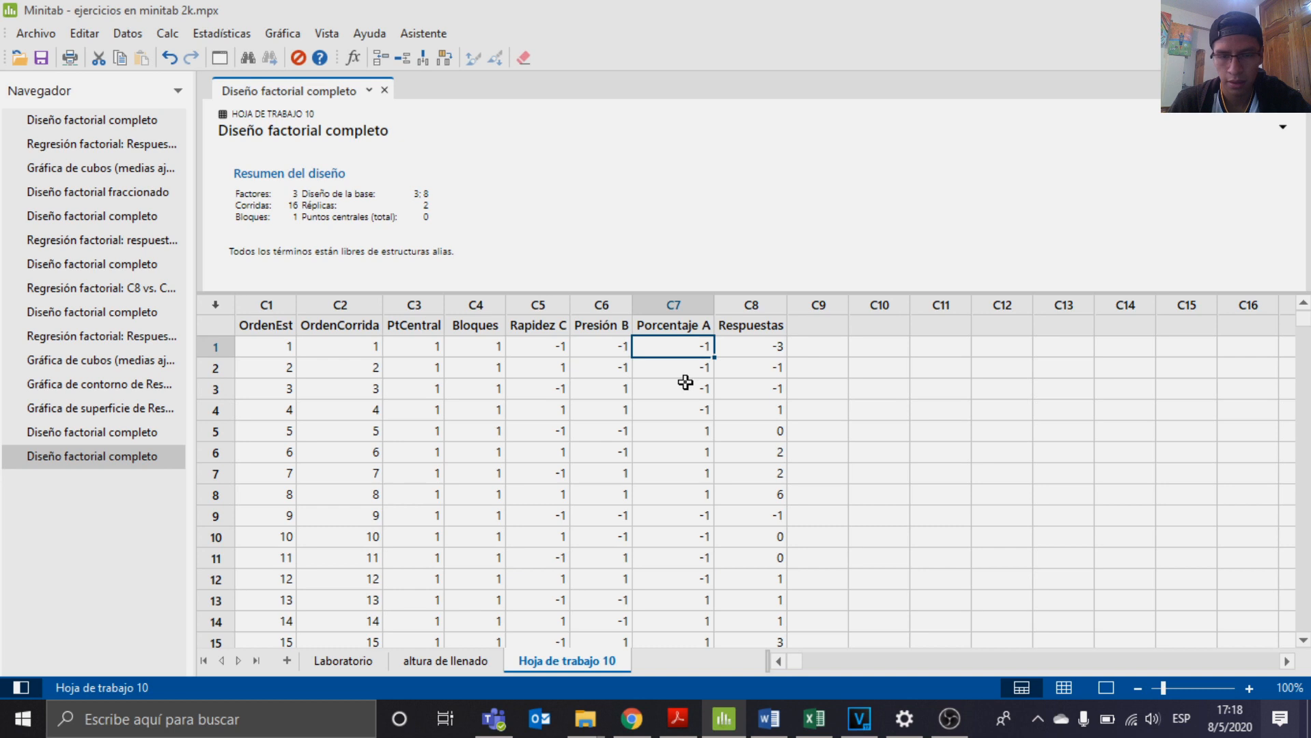
{"action": "scroll", "coordinate": [706, 424], "scroll_direction": "down", "scroll_amount": 3}
{"action": "scroll", "coordinate": [719, 428], "scroll_direction": "up", "scroll_amount": 3}
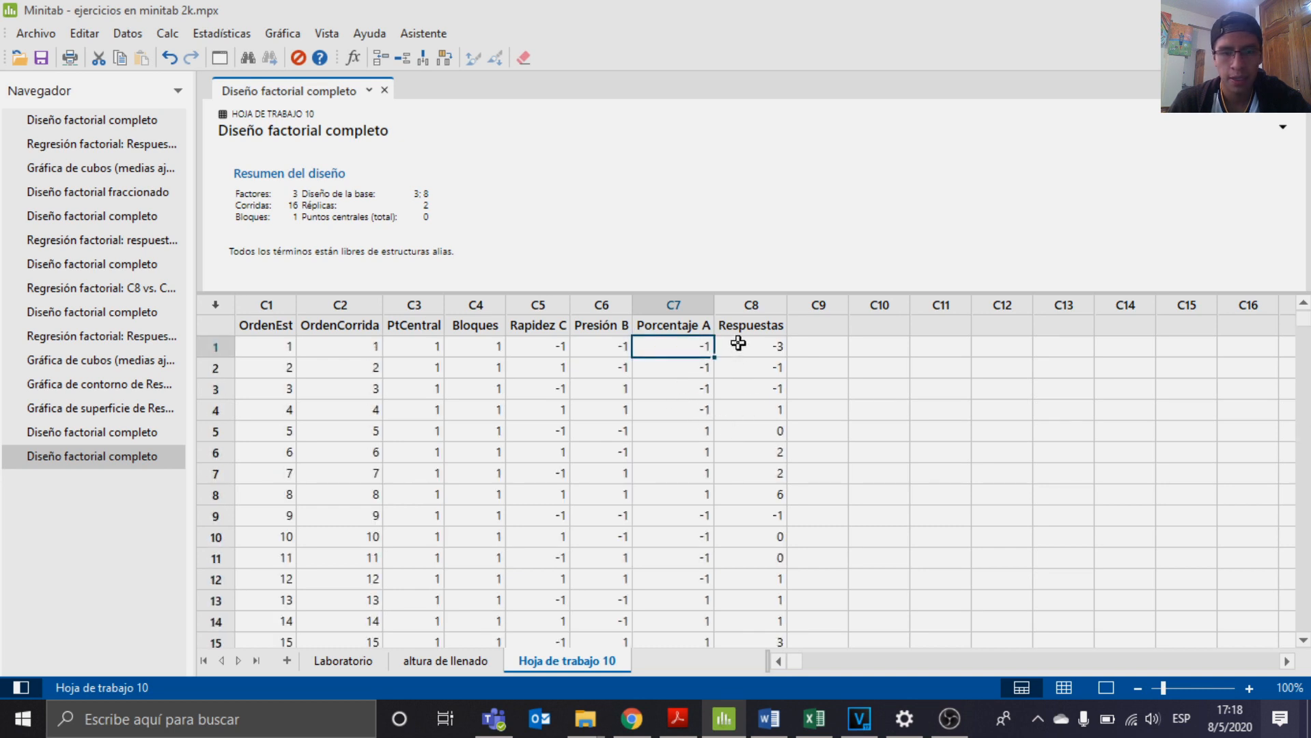
{"action": "left_click_drag", "start_coordinate": [741, 344], "coordinate": [732, 513]}
{"action": "left_click", "coordinate": [860, 459]}
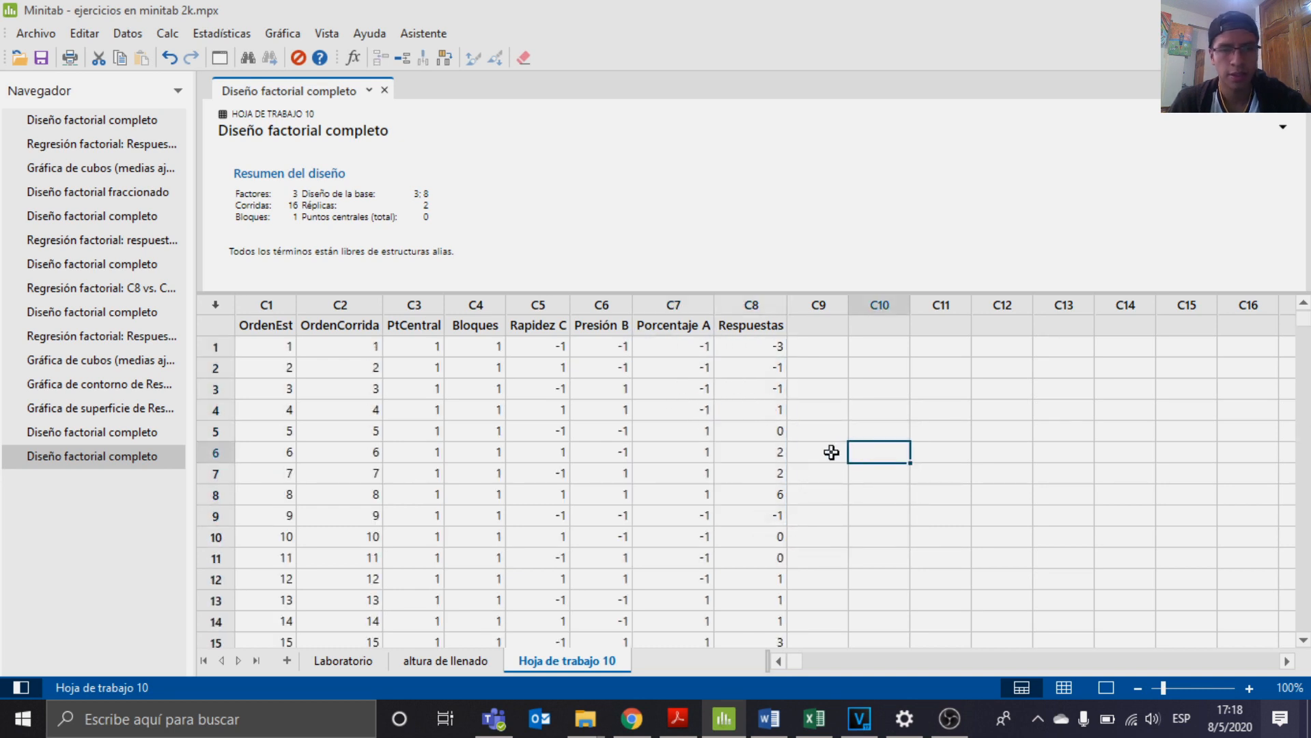
Set up a factorial design analysis with Respuestas as the response and model terms included up to order 3.
{"action": "left_click", "coordinate": [232, 34]}
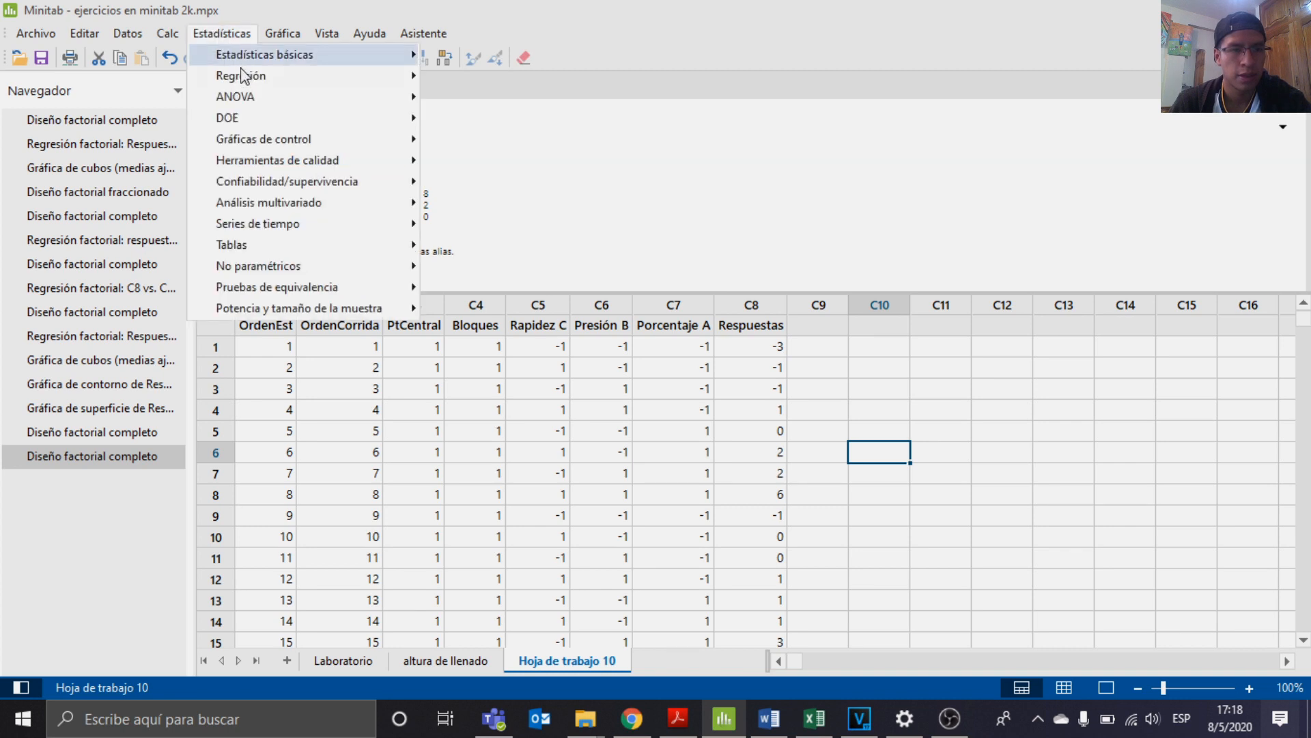
{"action": "mouse_move", "coordinate": [234, 101]}
{"action": "mouse_move", "coordinate": [382, 121]}
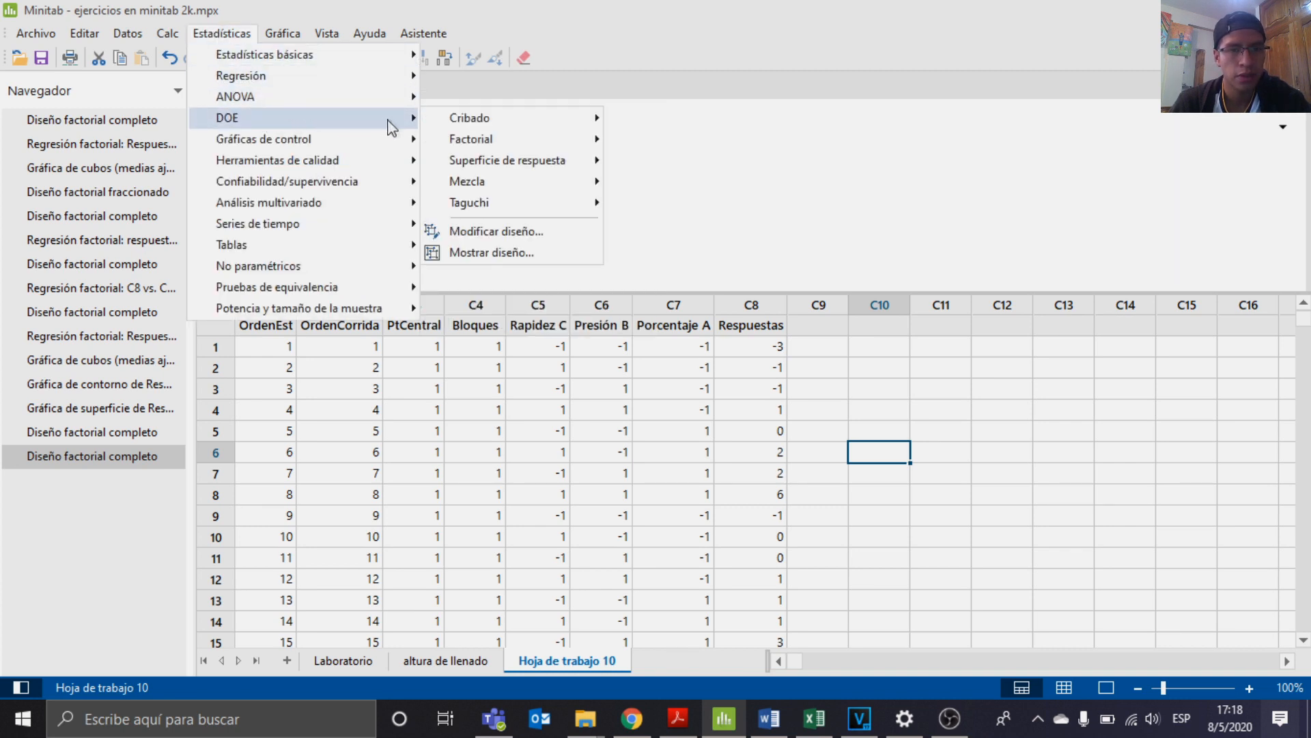
{"action": "mouse_move", "coordinate": [559, 146]}
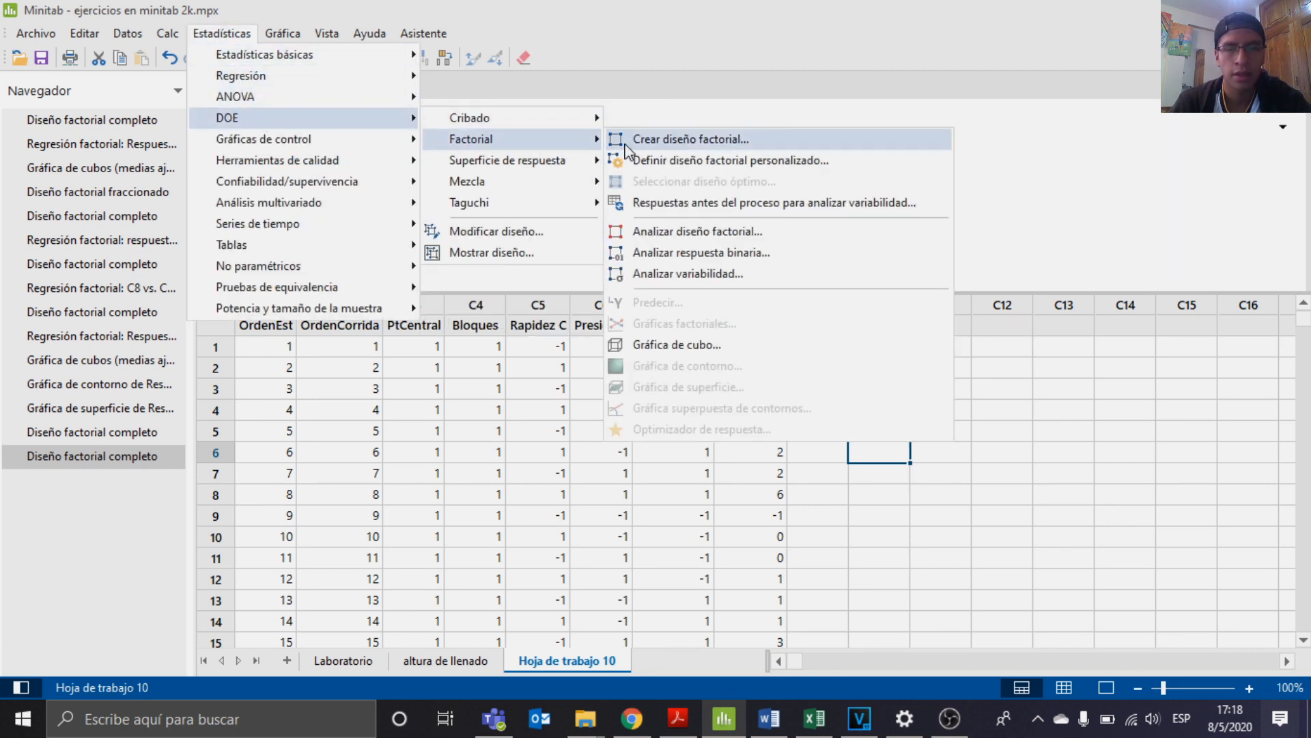
{"action": "left_click", "coordinate": [665, 232]}
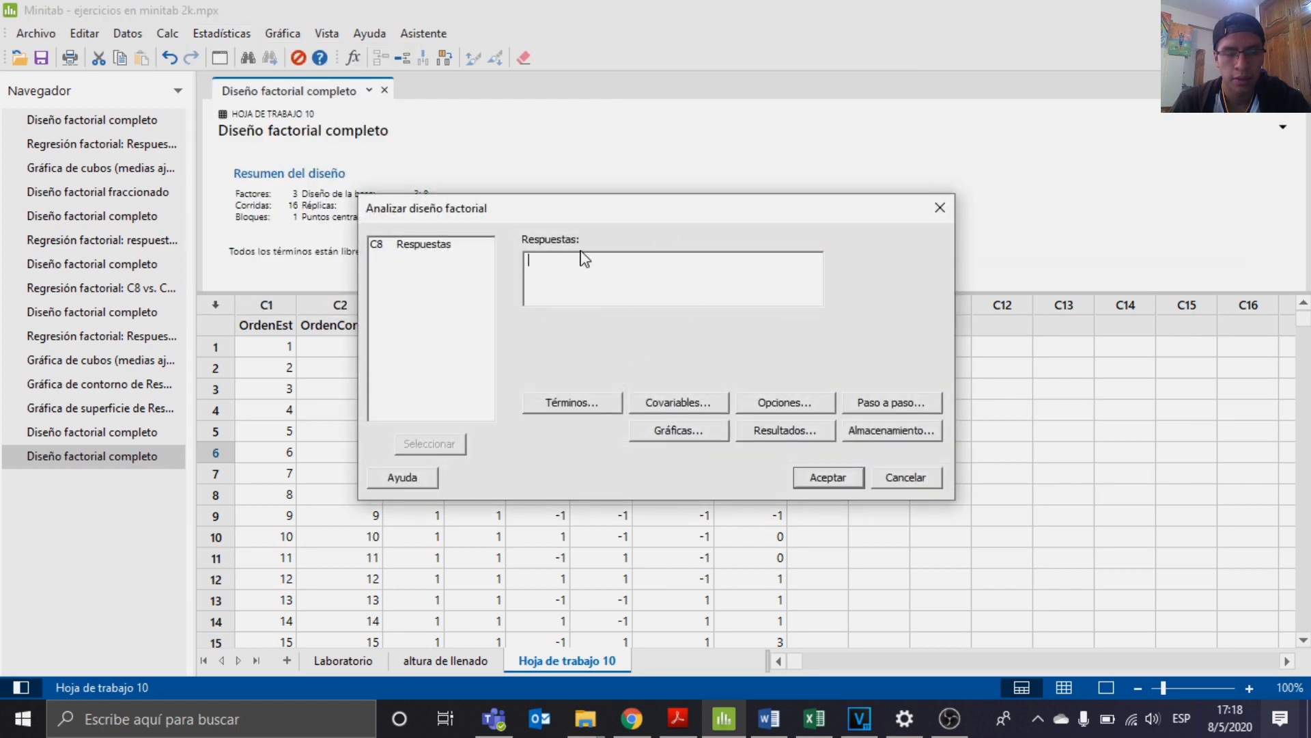
{"action": "double_click", "coordinate": [444, 246]}
{"action": "left_click", "coordinate": [580, 409]}
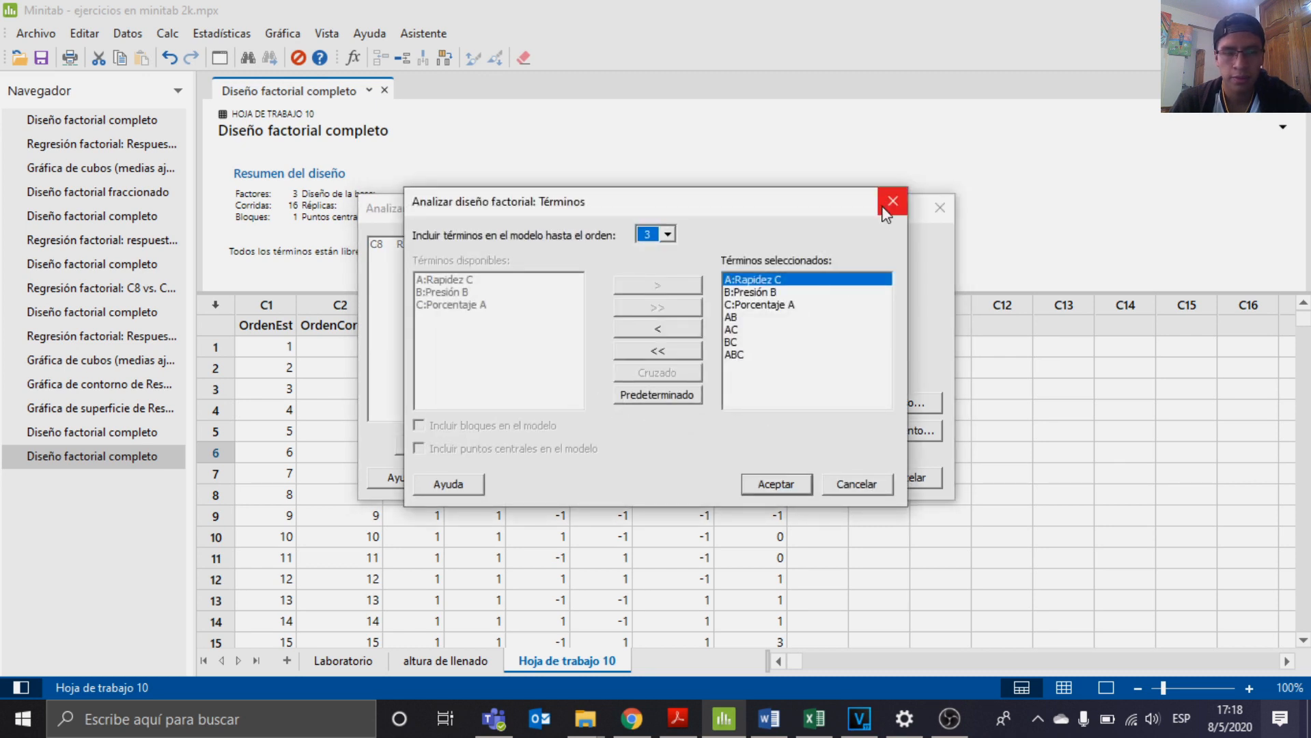
{"action": "left_click", "coordinate": [668, 236]}
{"action": "left_click", "coordinate": [776, 485]}
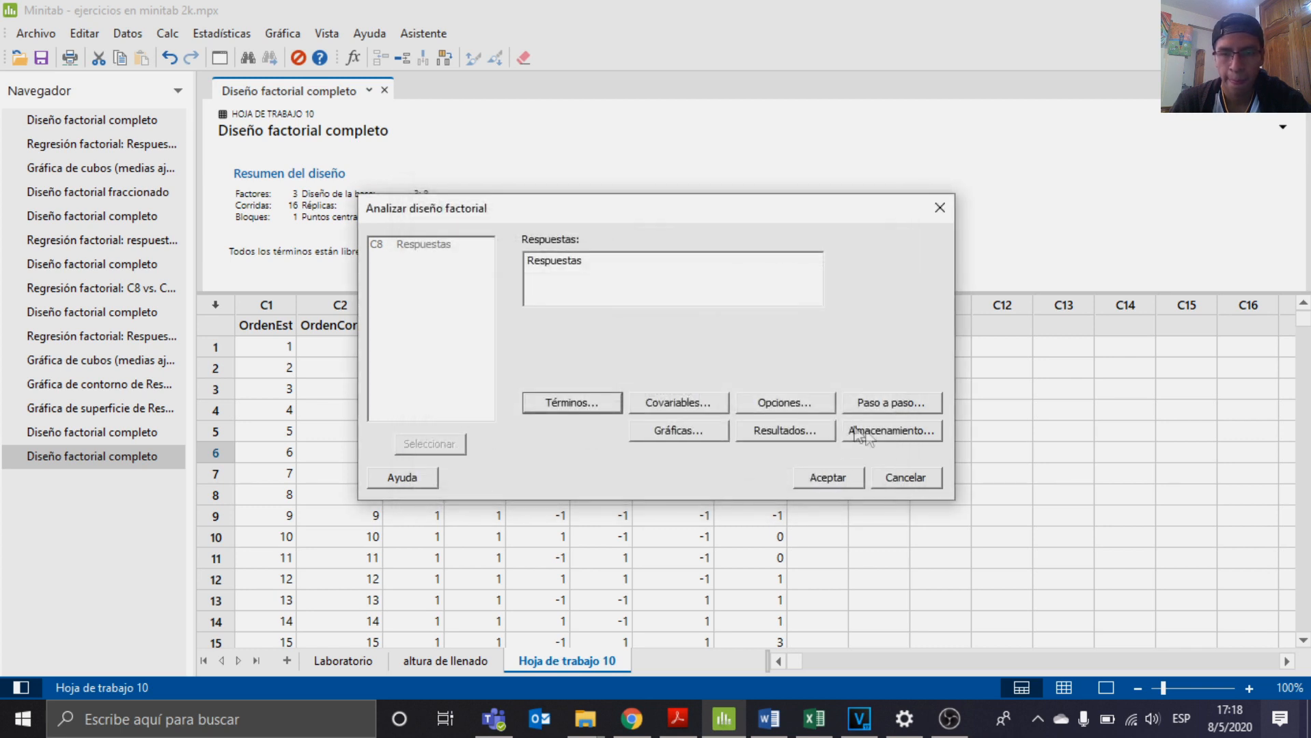
Add the normal plot, residuals versus fits and residuals versus order to the analysis graphs, keeping the Pareto chart and regular residuals.
{"action": "left_click", "coordinate": [666, 404]}
{"action": "left_click", "coordinate": [843, 203]}
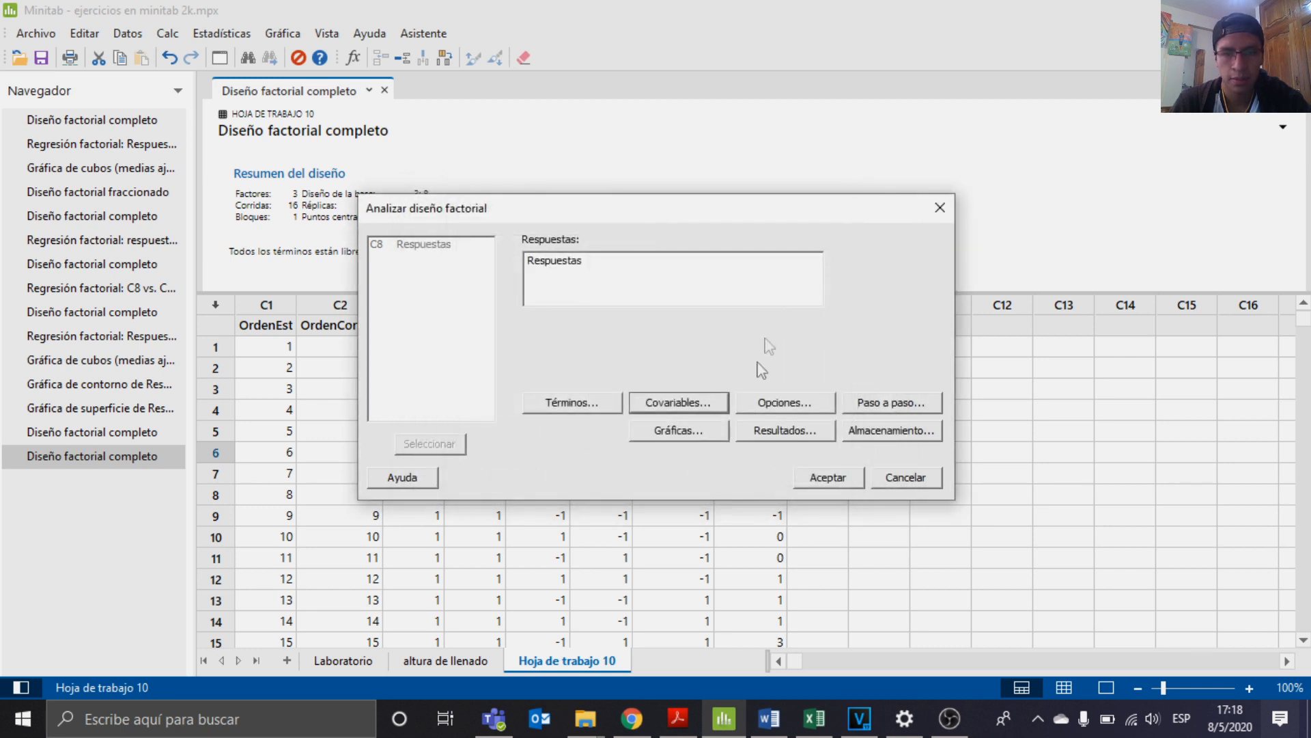
{"action": "left_click", "coordinate": [677, 432]}
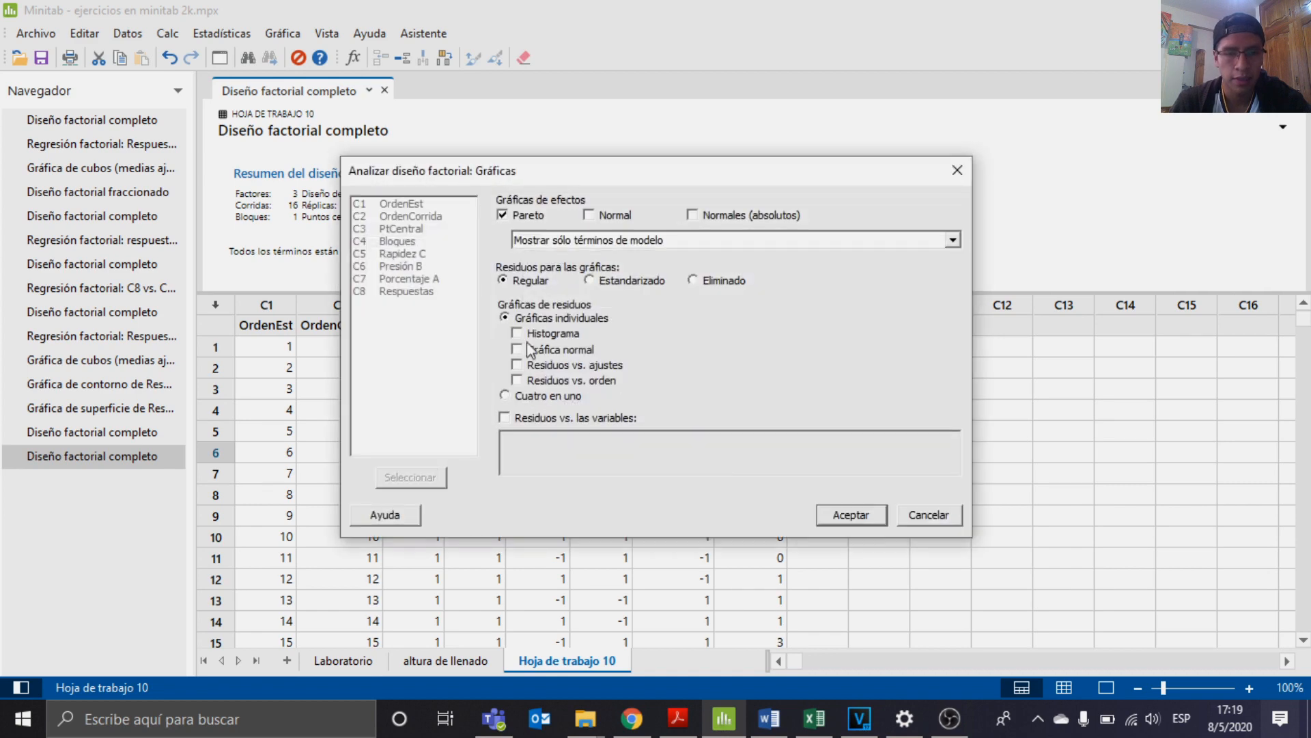
{"action": "left_click", "coordinate": [519, 350]}
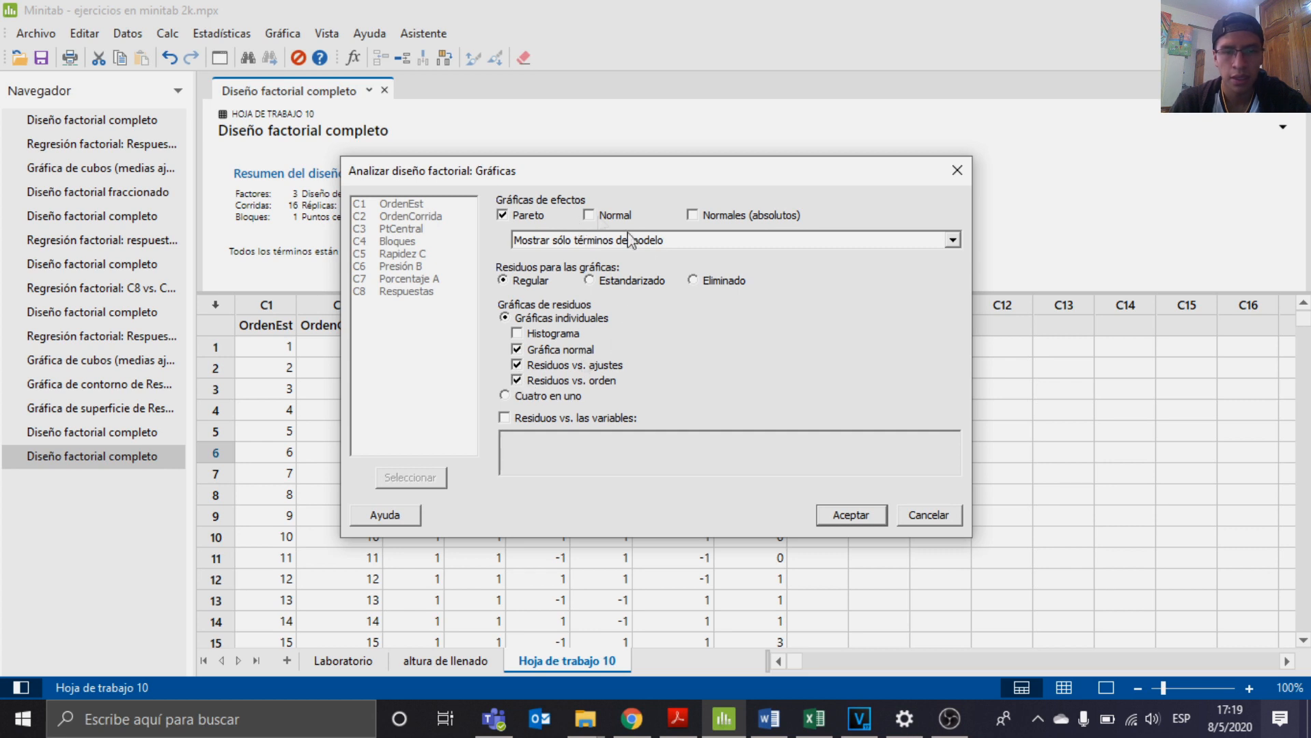
{"action": "left_click", "coordinate": [847, 515]}
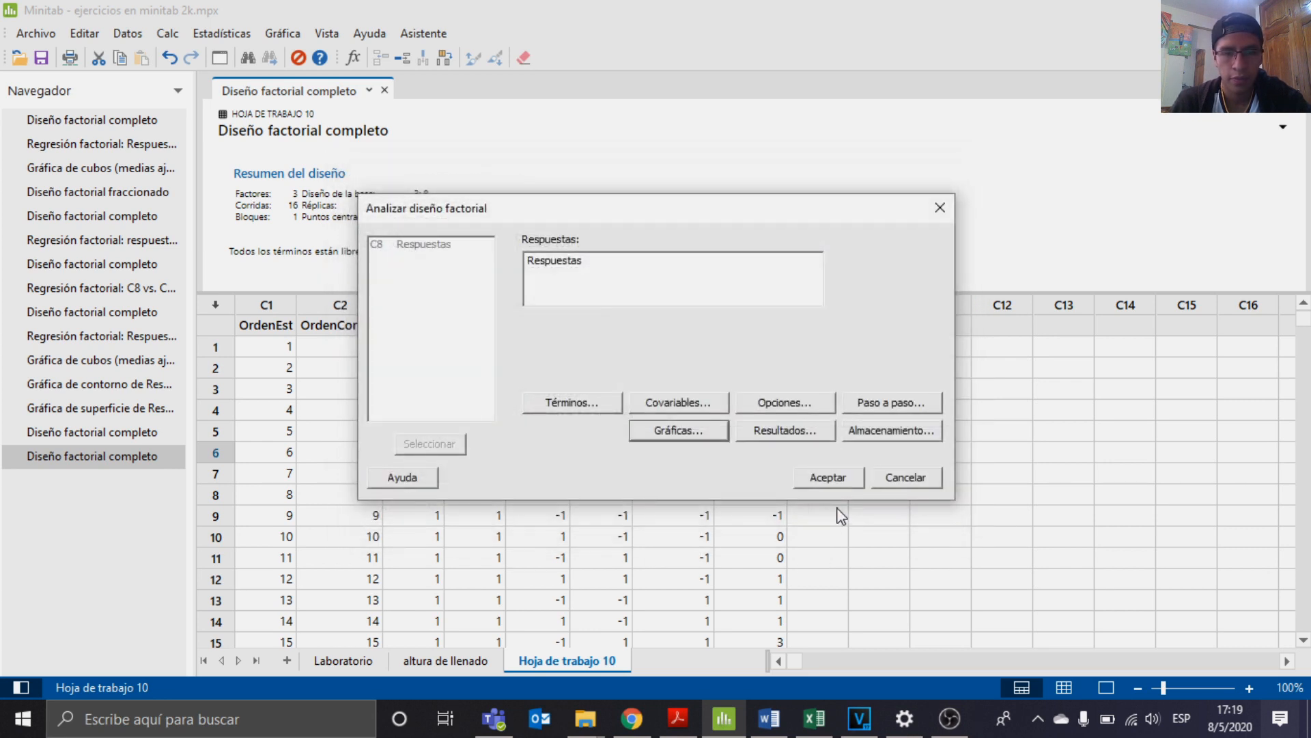
Keep the two-sided 95 confidence level without Box-Cox transformation, and accept simple tables with the default results selection.
{"action": "left_click", "coordinate": [794, 408]}
{"action": "left_click_drag", "start_coordinate": [774, 126], "coordinate": [694, 128]}
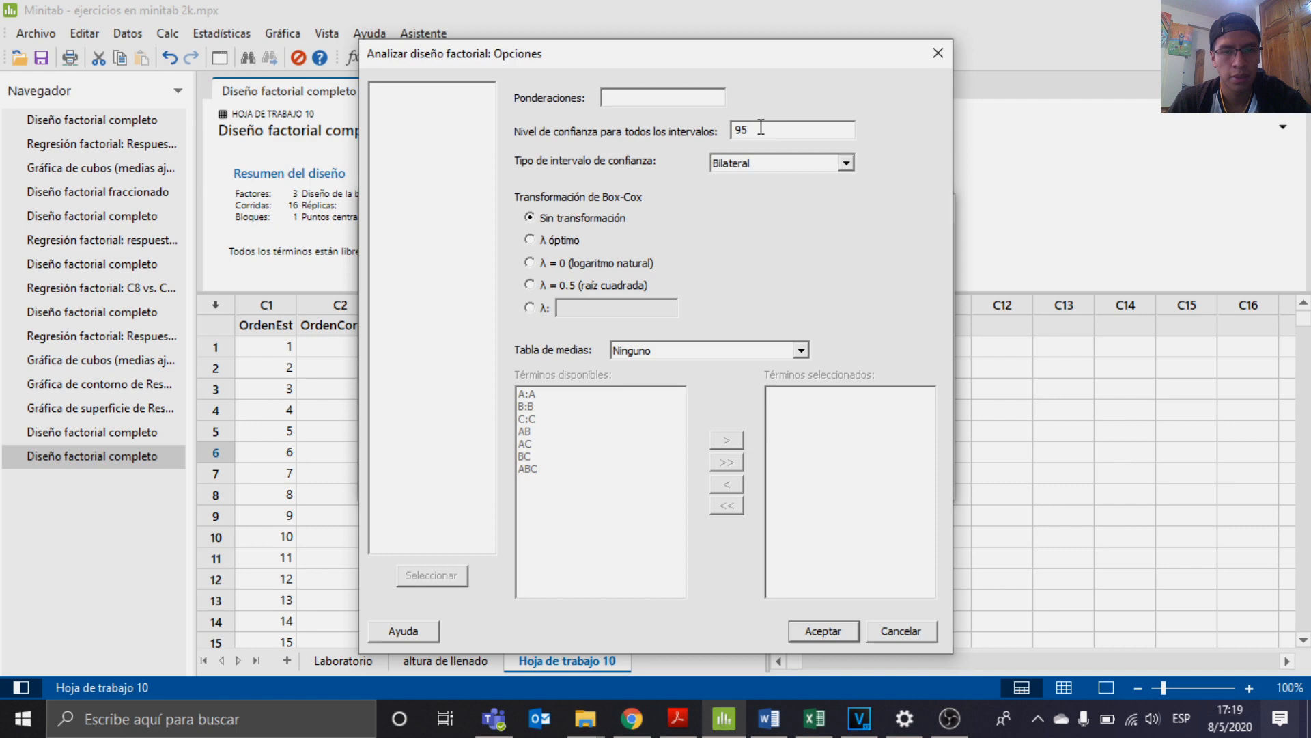
{"action": "left_click", "coordinate": [827, 631]}
{"action": "left_click", "coordinate": [813, 442]}
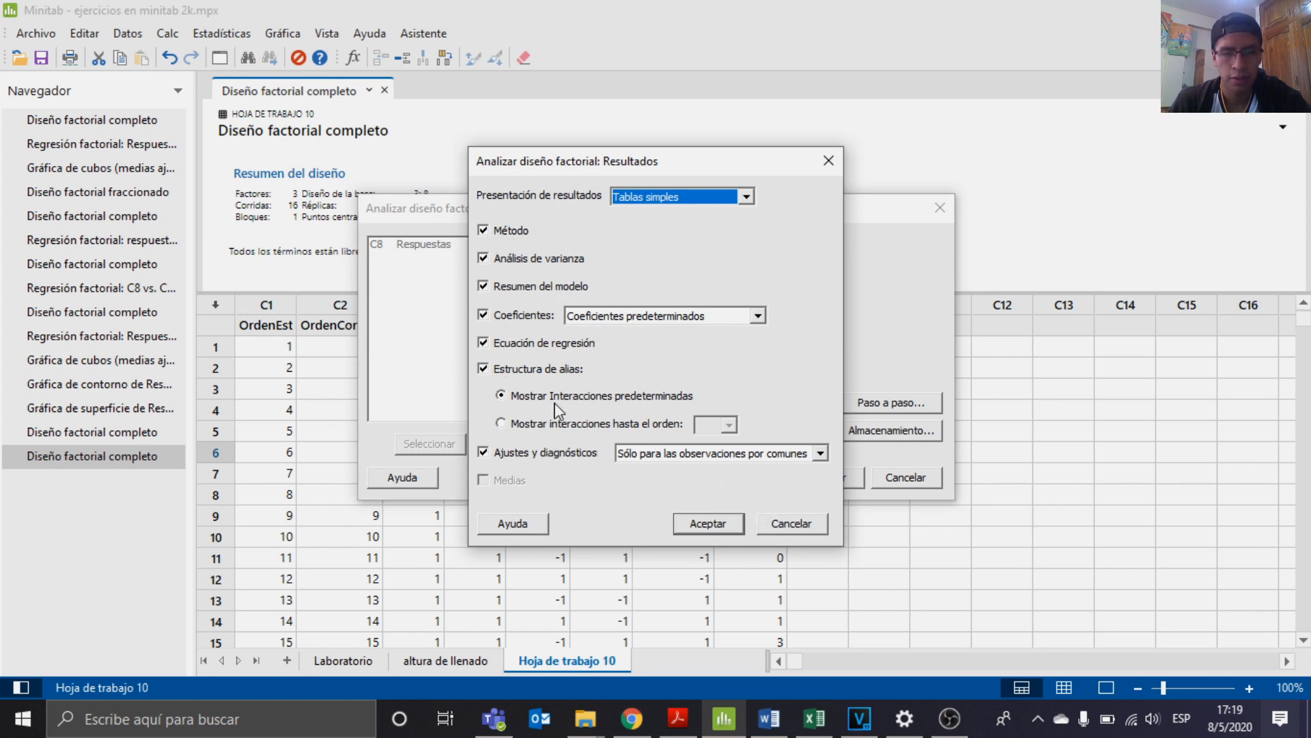
{"action": "left_click", "coordinate": [705, 526]}
Store the residuals and standardized residuals, leave the stepwise method at Ninguno, and run the factorial analysis.
{"action": "left_click", "coordinate": [902, 432]}
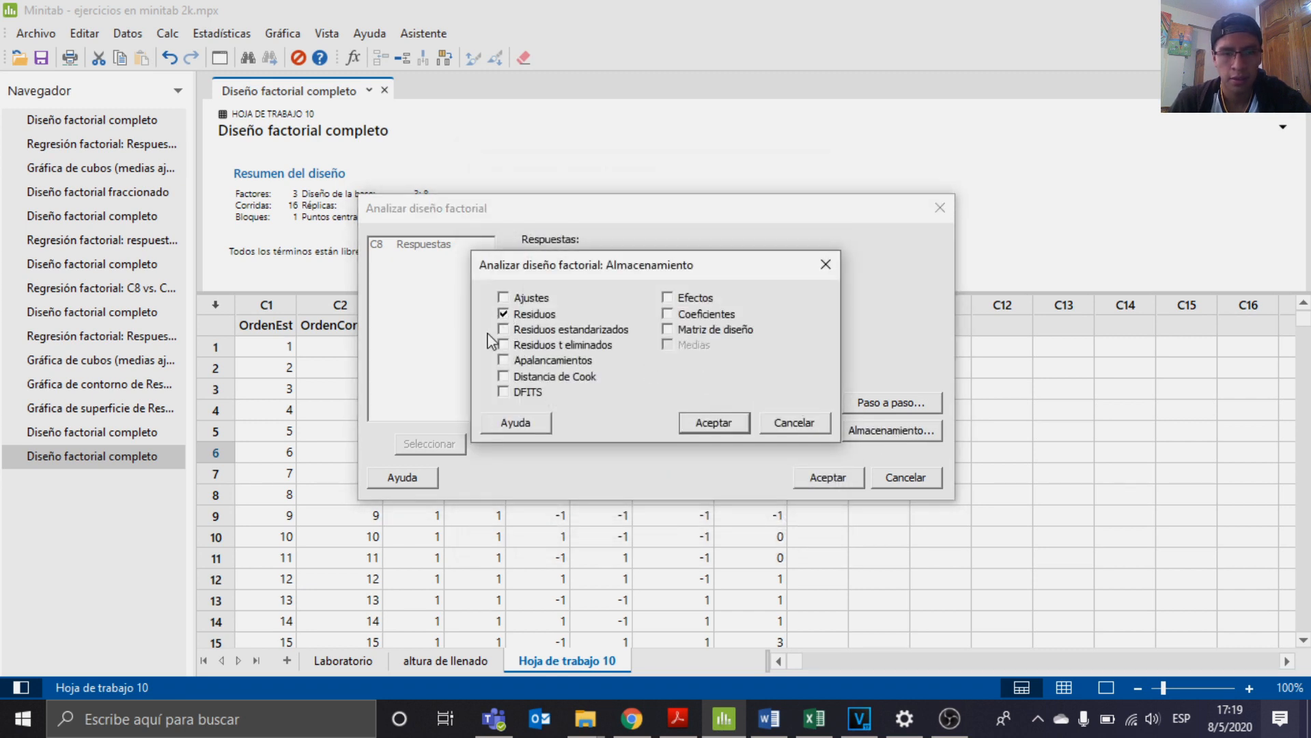
{"action": "left_click", "coordinate": [714, 422]}
{"action": "left_click", "coordinate": [910, 405]}
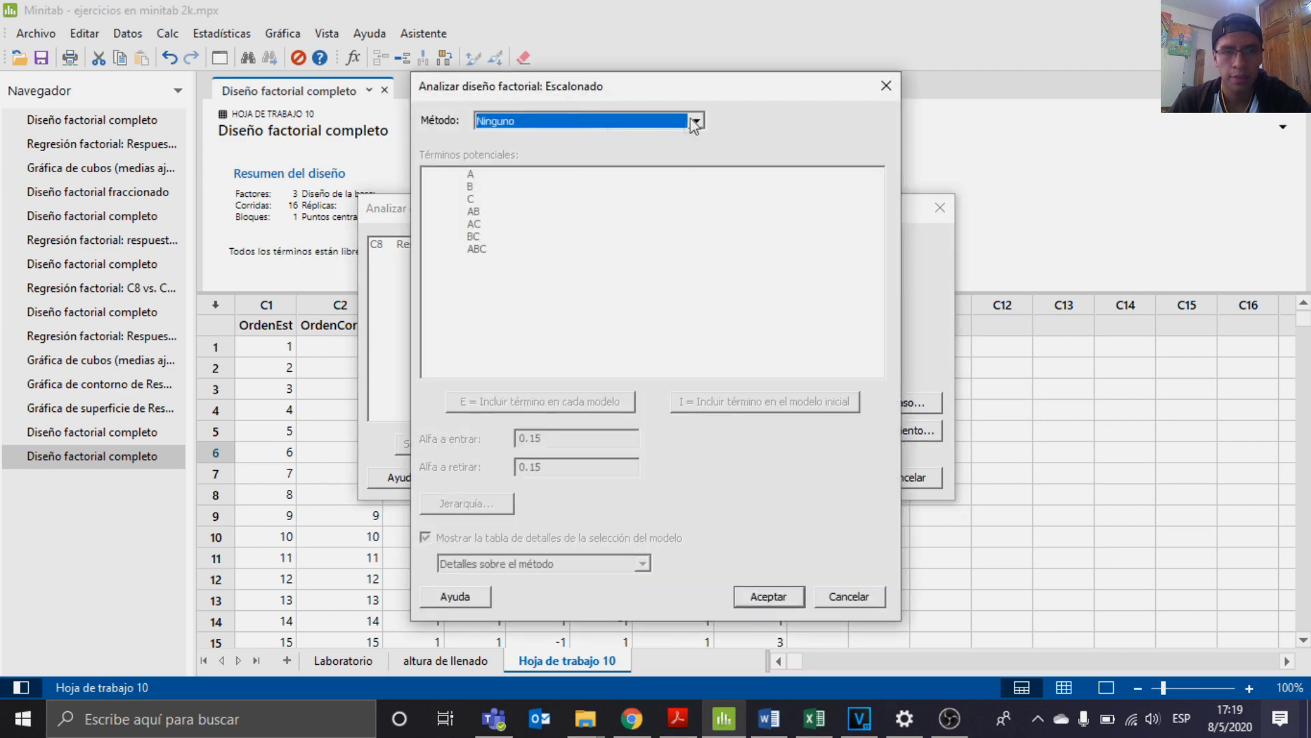
{"action": "left_click", "coordinate": [777, 600]}
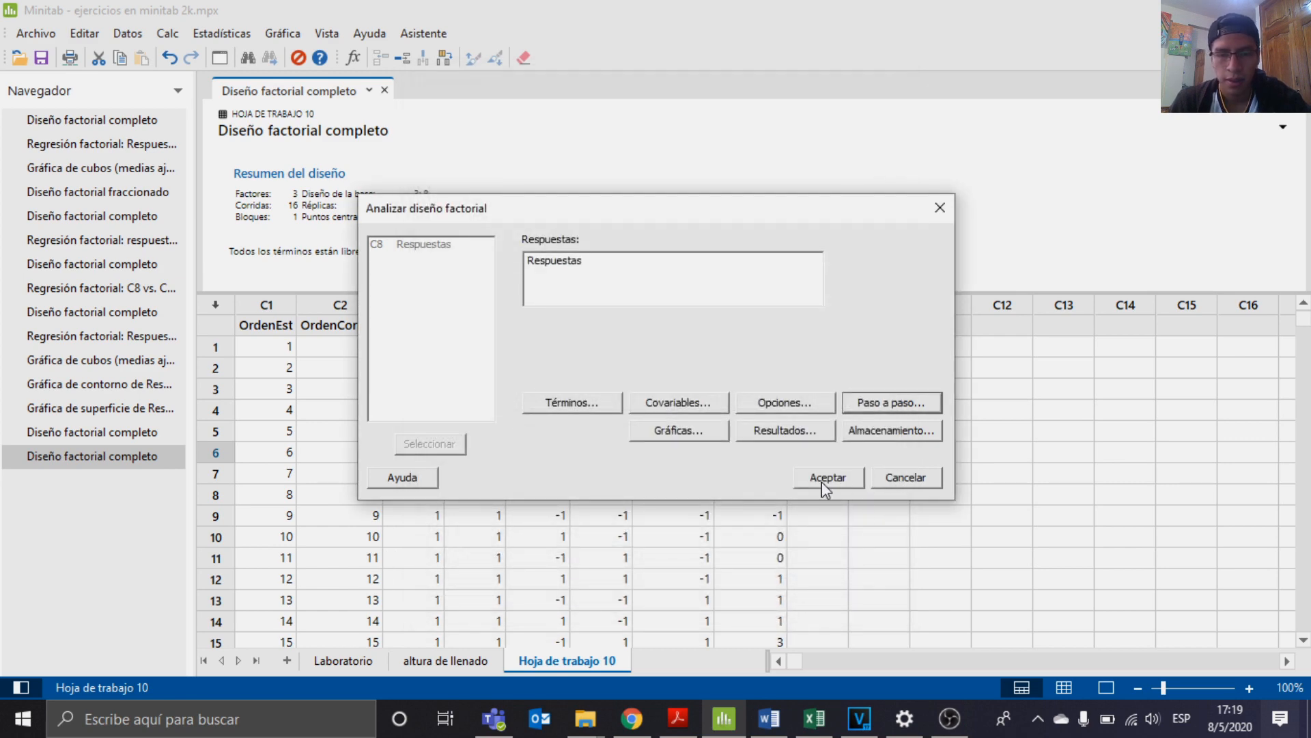
{"action": "left_click", "coordinate": [828, 478]}
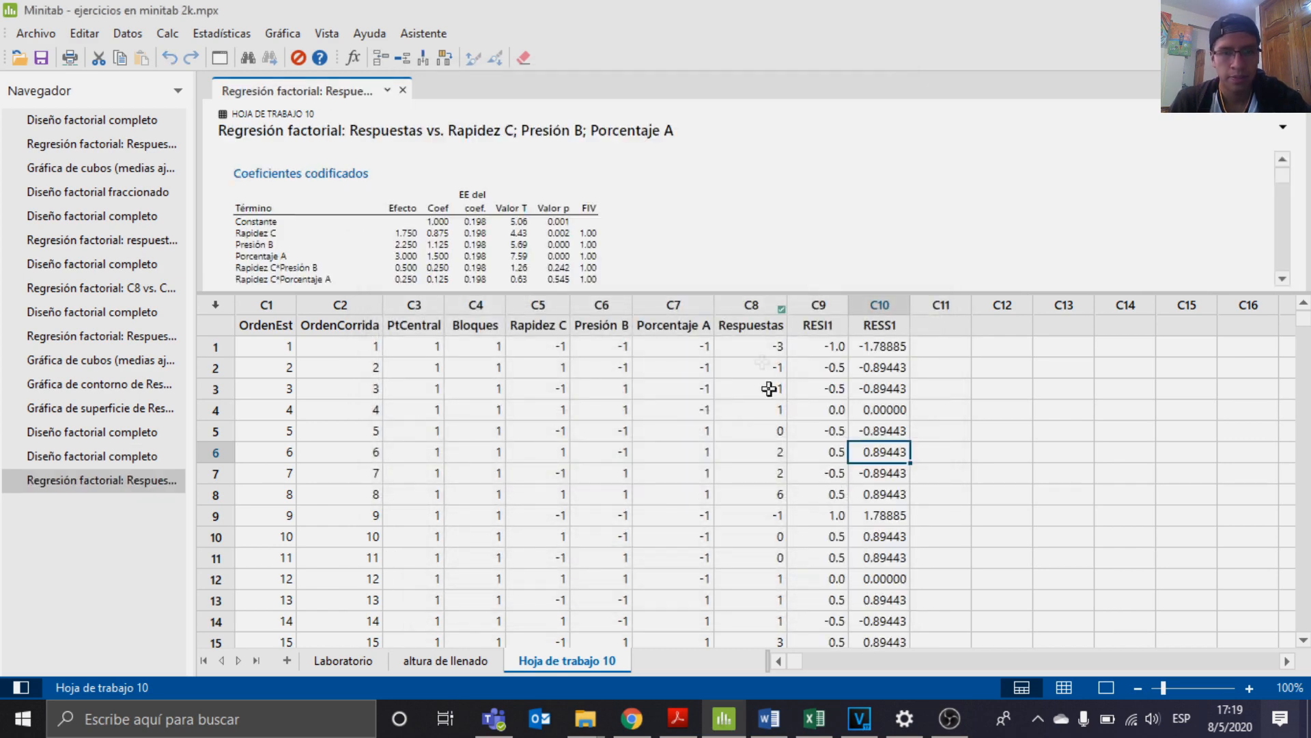
Enlarge the results area and examine the coded coefficients, model summary, analysis of variance, regression equation and alias structure.
{"action": "left_click_drag", "start_coordinate": [678, 290], "coordinate": [589, 519]}
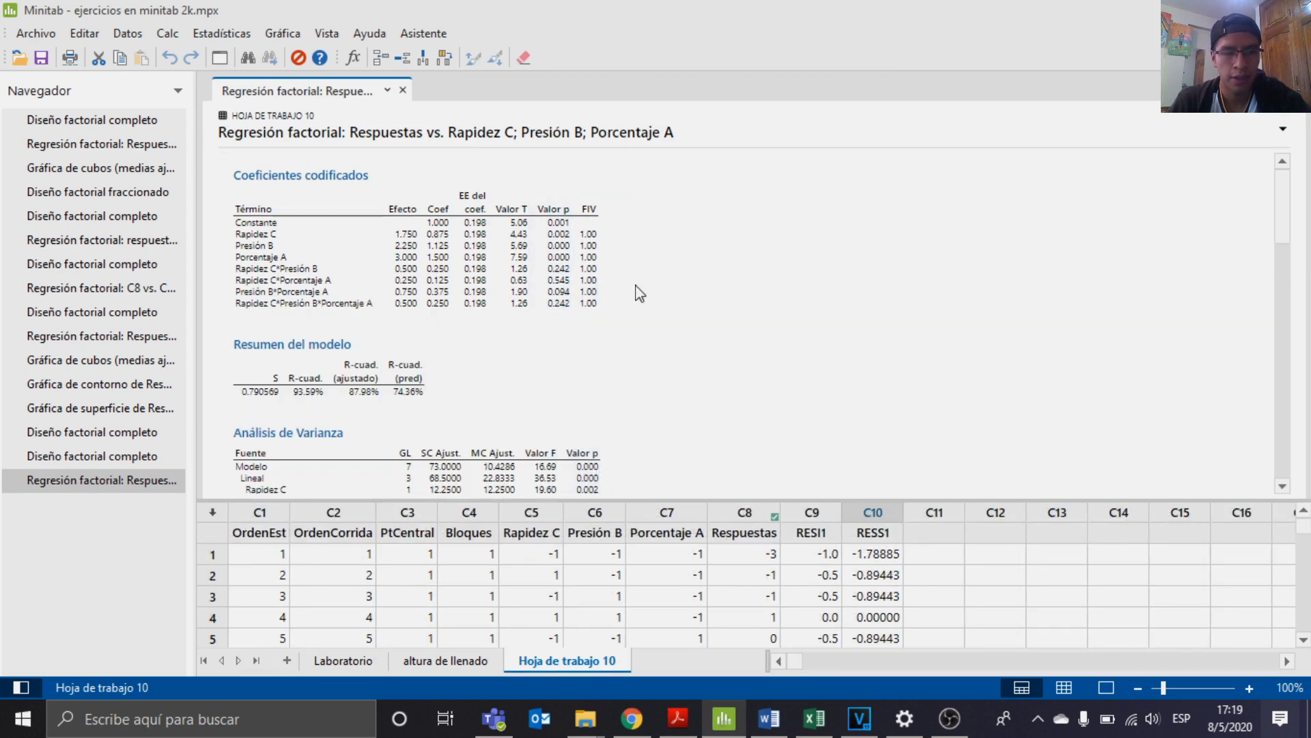
{"action": "scroll", "coordinate": [606, 366], "scroll_direction": "up", "scroll_amount": 2}
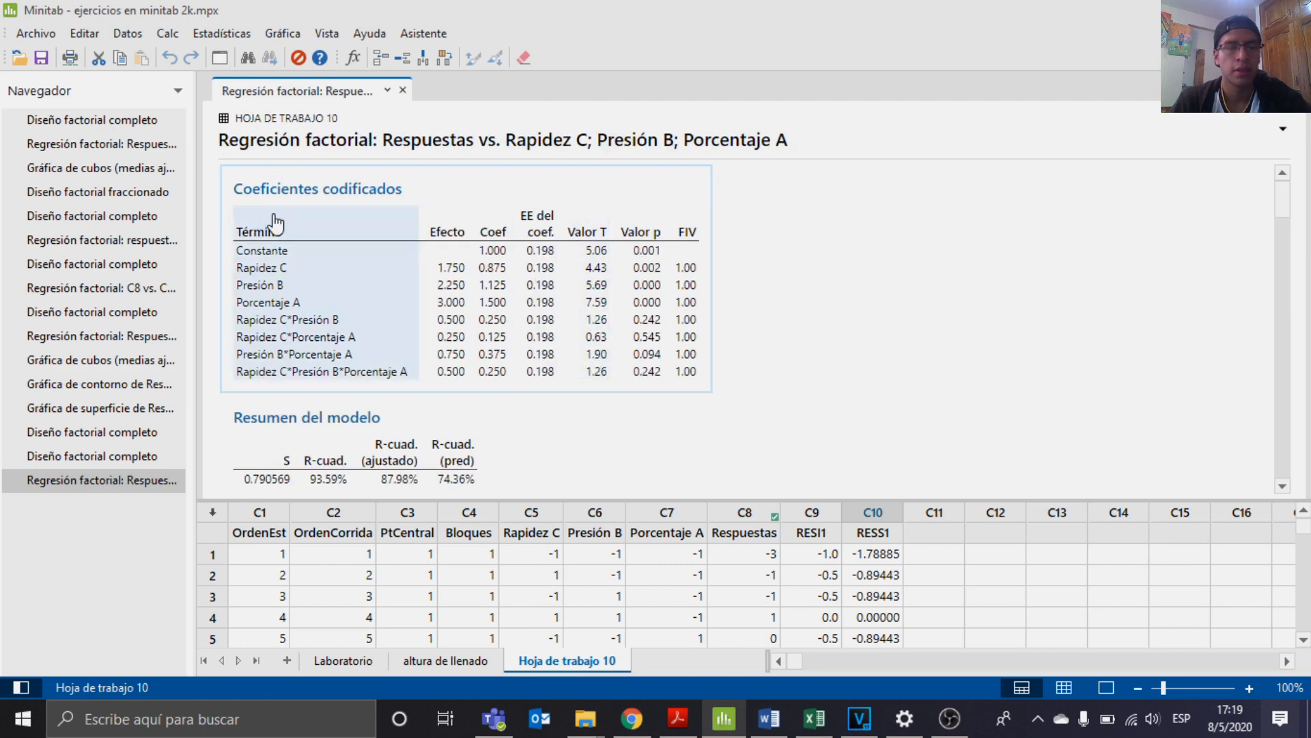
{"action": "scroll", "coordinate": [319, 265], "scroll_direction": "down", "scroll_amount": 3}
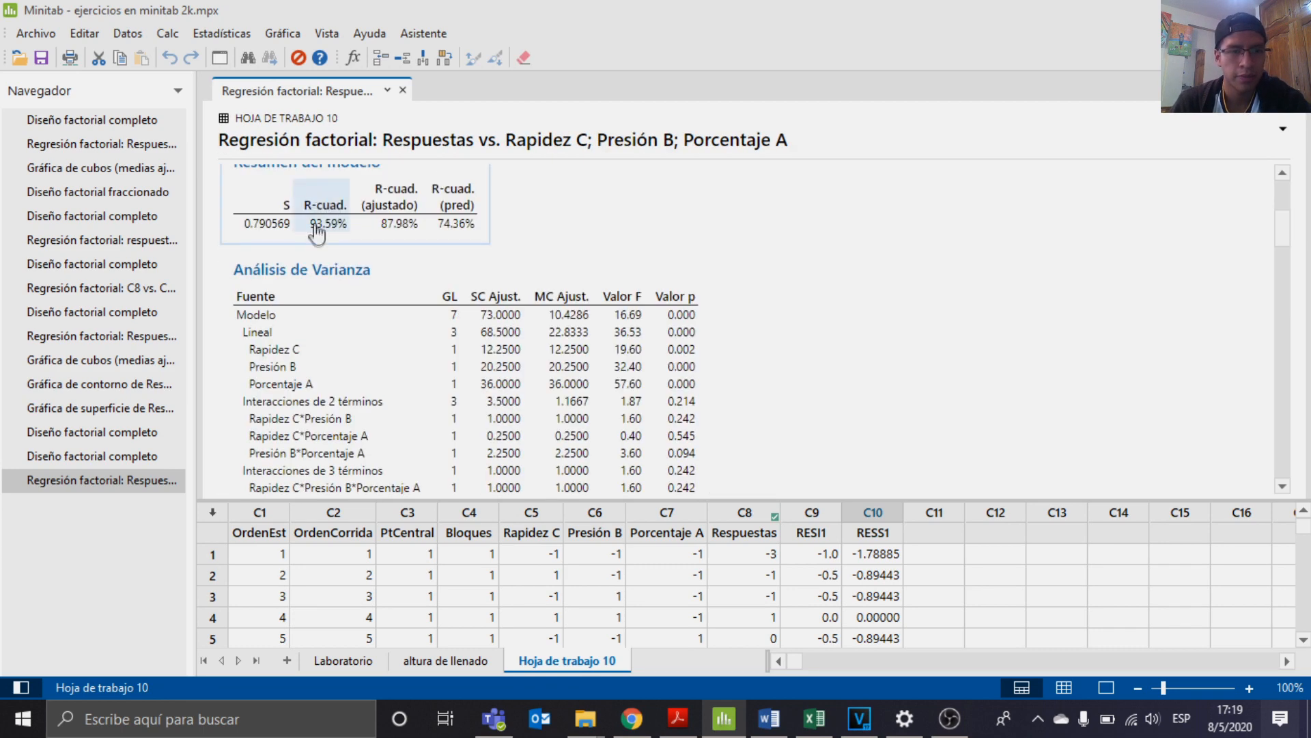
{"action": "scroll", "coordinate": [317, 239], "scroll_direction": "up", "scroll_amount": 3}
{"action": "scroll", "coordinate": [399, 429], "scroll_direction": "down", "scroll_amount": 3}
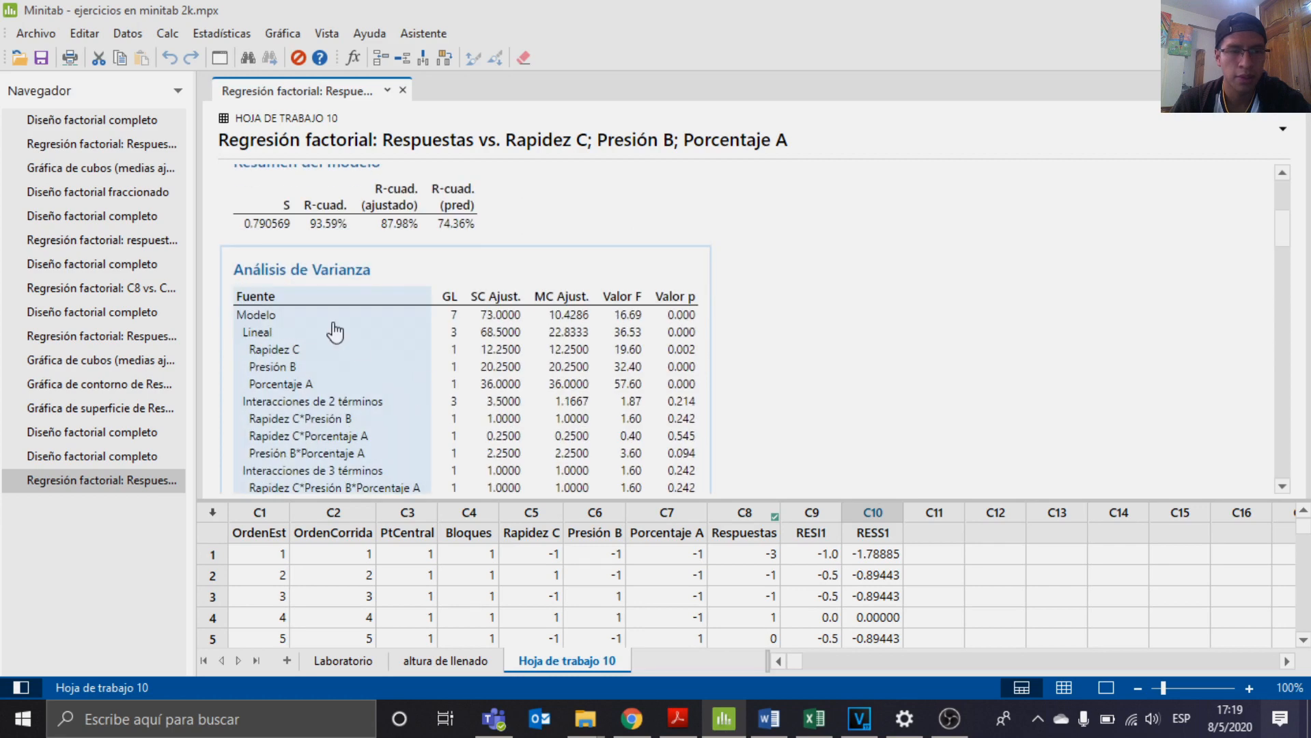
{"action": "scroll", "coordinate": [881, 297], "scroll_direction": "down", "scroll_amount": 3}
{"action": "scroll", "coordinate": [869, 293], "scroll_direction": "up", "scroll_amount": 3}
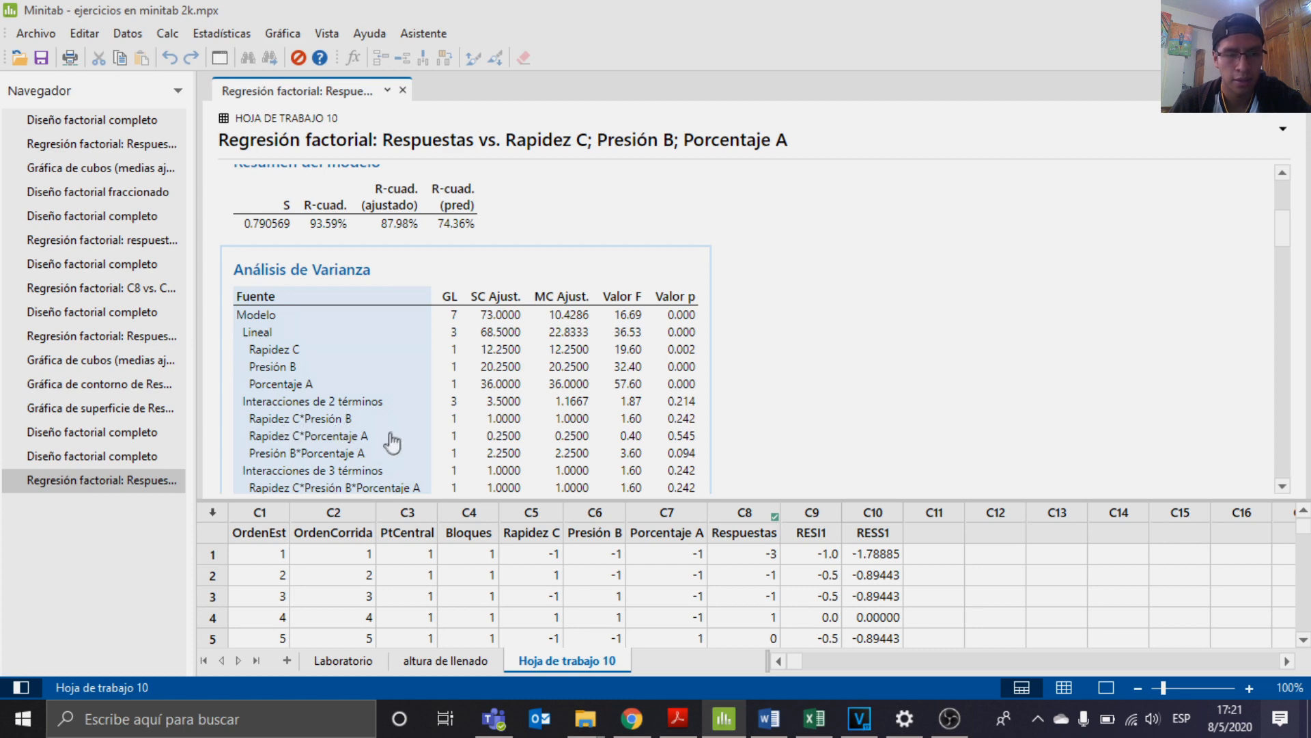
{"action": "scroll", "coordinate": [436, 416], "scroll_direction": "down", "scroll_amount": 5}
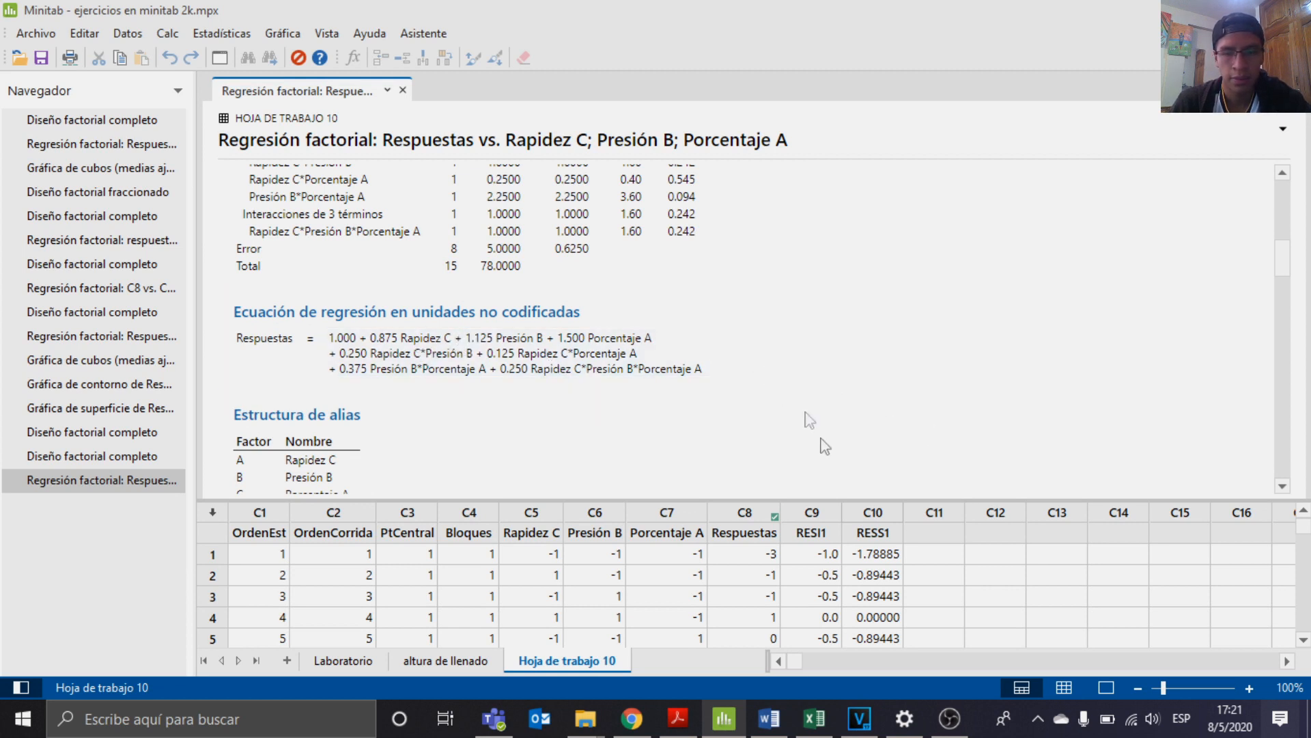
{"action": "scroll", "coordinate": [454, 403], "scroll_direction": "down", "scroll_amount": 1}
{"action": "scroll", "coordinate": [375, 317], "scroll_direction": "down", "scroll_amount": 4}
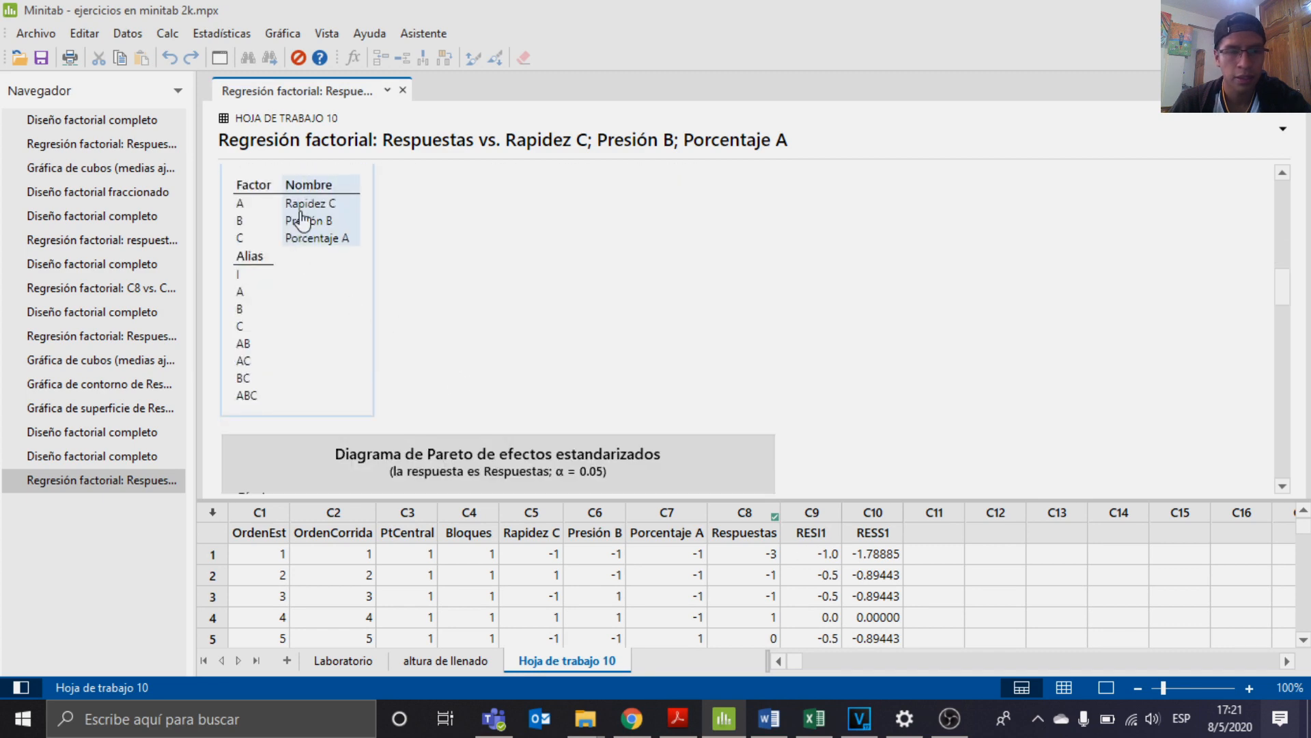
Examine the Pareto chart of standardized effects and the normal probability, versus fits and versus order residual plots.
{"action": "scroll", "coordinate": [328, 225], "scroll_direction": "down", "scroll_amount": 5}
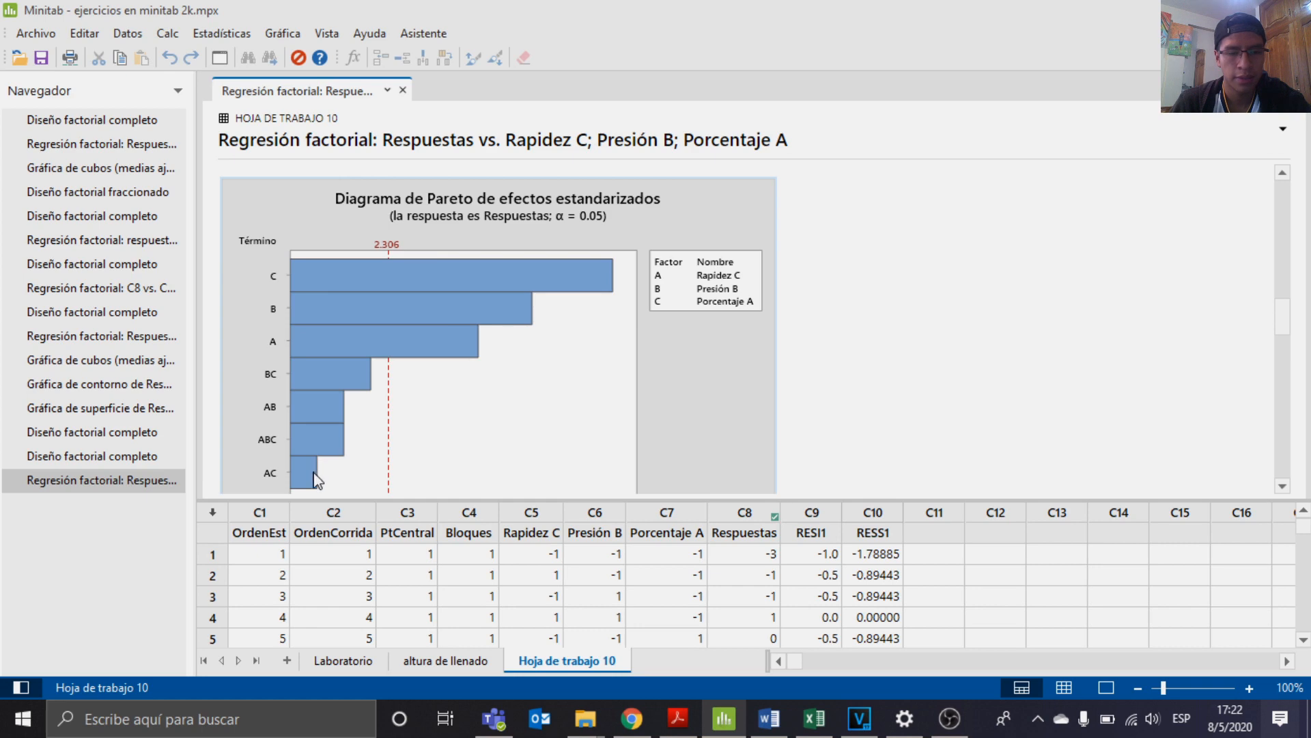
{"action": "mouse_move", "coordinate": [316, 479]}
{"action": "scroll", "coordinate": [554, 403], "scroll_direction": "down", "scroll_amount": 4}
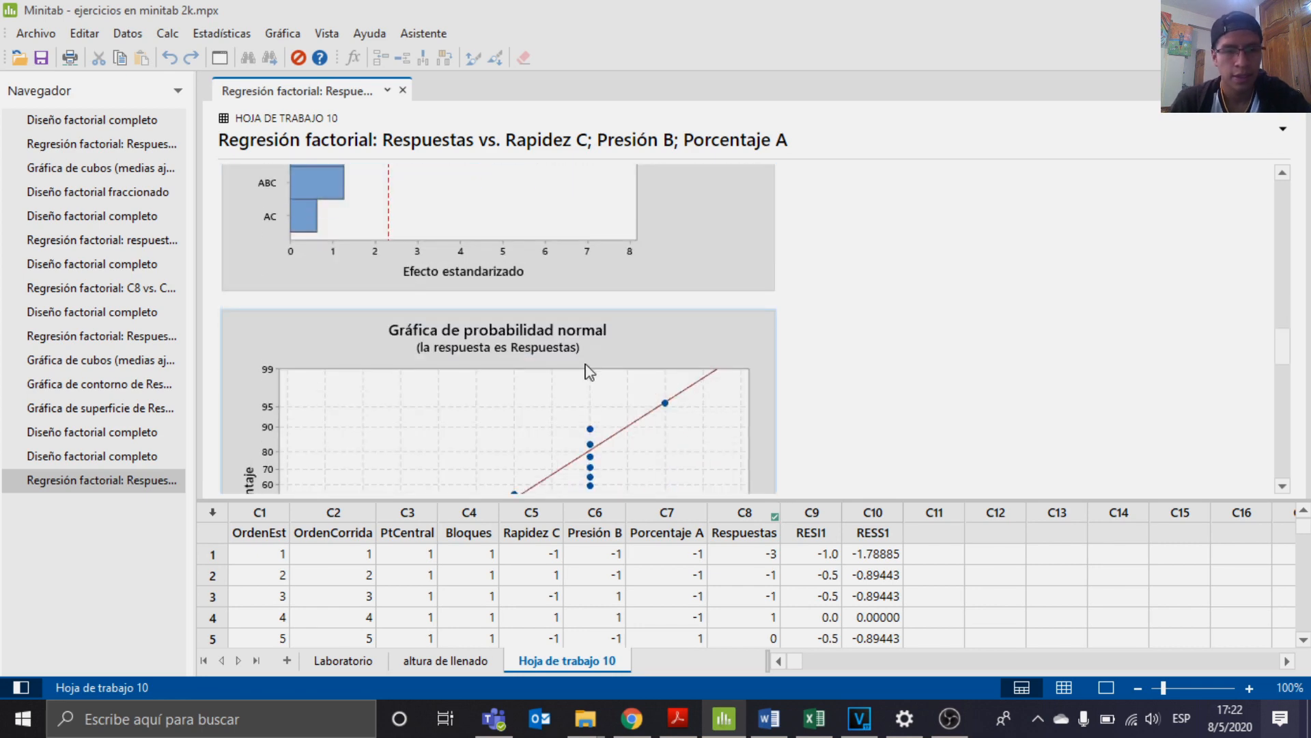
{"action": "scroll", "coordinate": [589, 372], "scroll_direction": "down", "scroll_amount": 5}
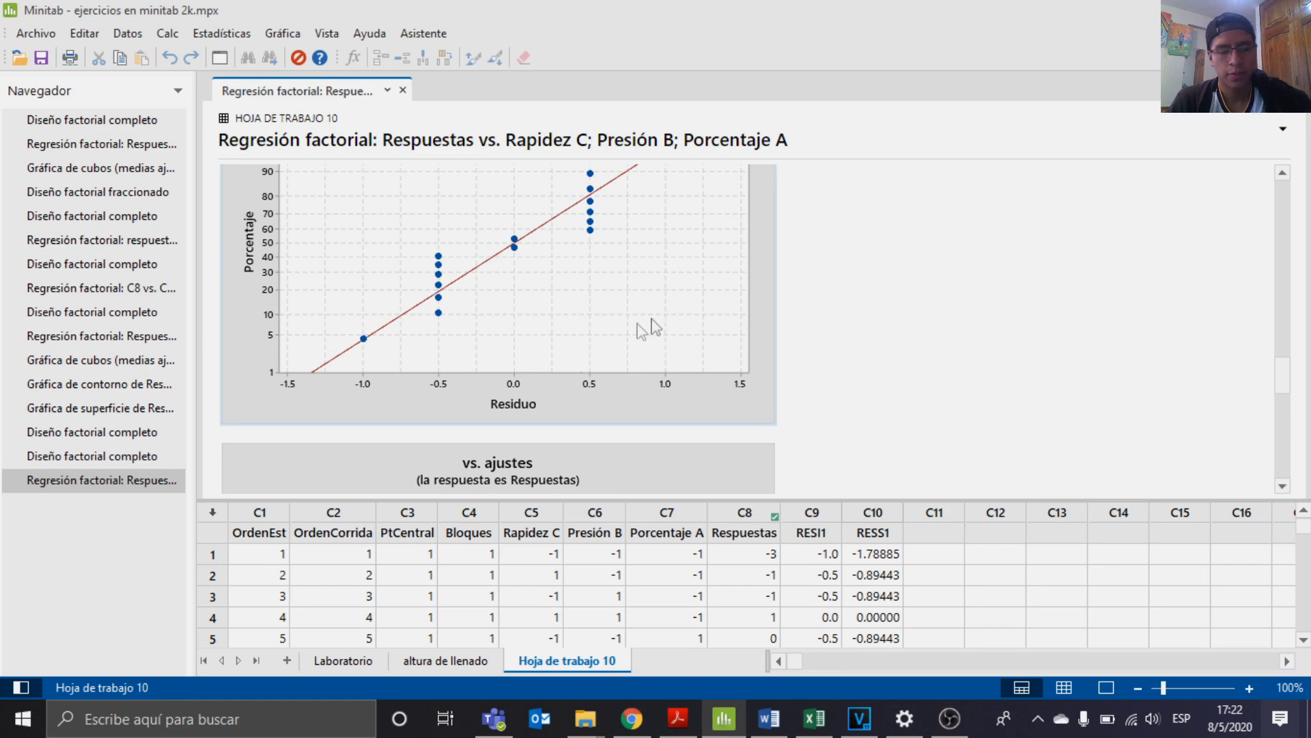
{"action": "scroll", "coordinate": [634, 330], "scroll_direction": "down", "scroll_amount": 1}
{"action": "scroll", "coordinate": [471, 336], "scroll_direction": "up", "scroll_amount": 4}
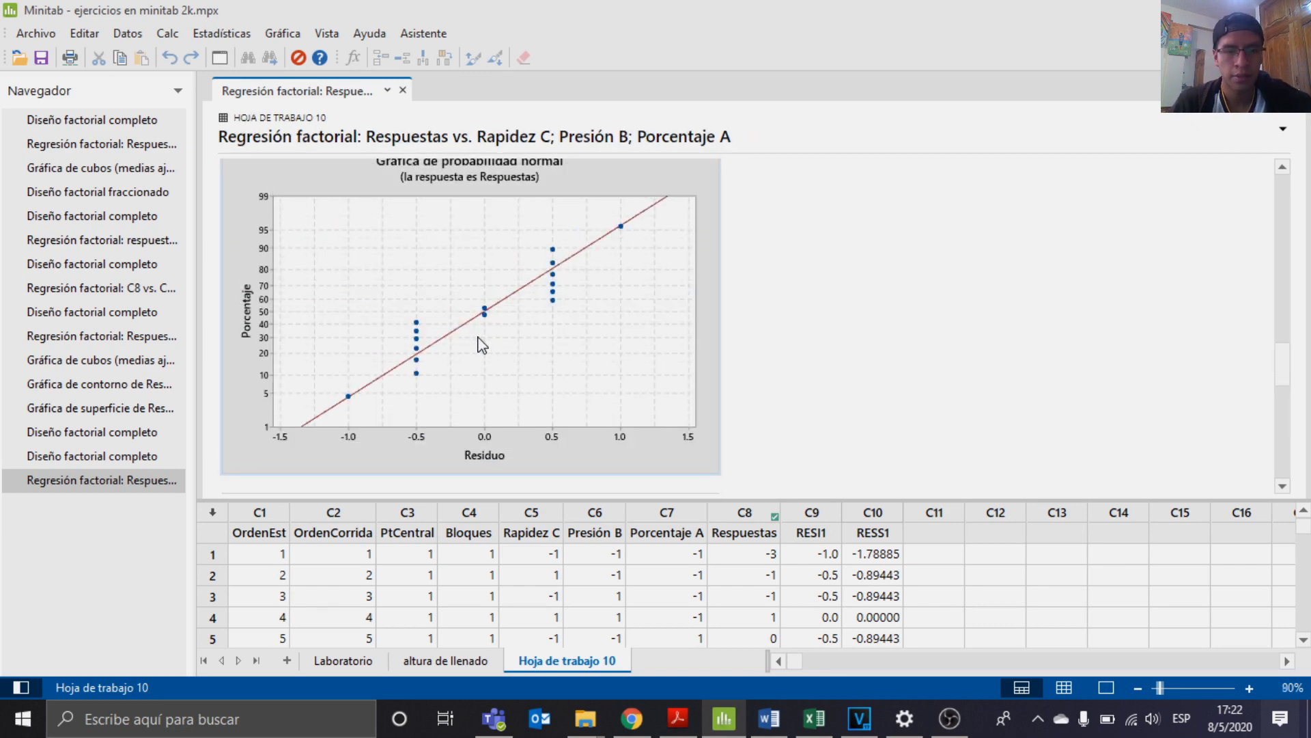
{"action": "scroll", "coordinate": [482, 345], "scroll_direction": "down", "scroll_amount": 1}
{"action": "scroll", "coordinate": [473, 331], "scroll_direction": "up", "scroll_amount": 5}
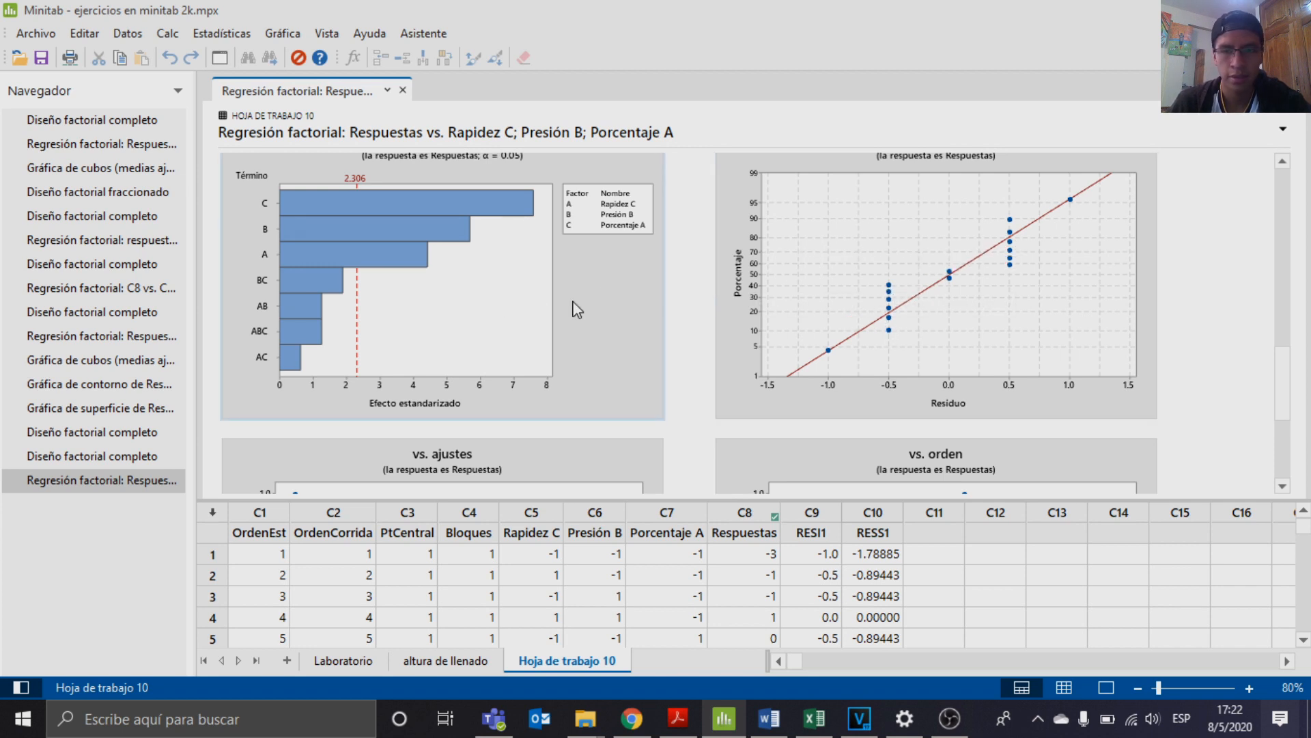
{"action": "scroll", "coordinate": [478, 266], "scroll_direction": "down", "scroll_amount": 4}
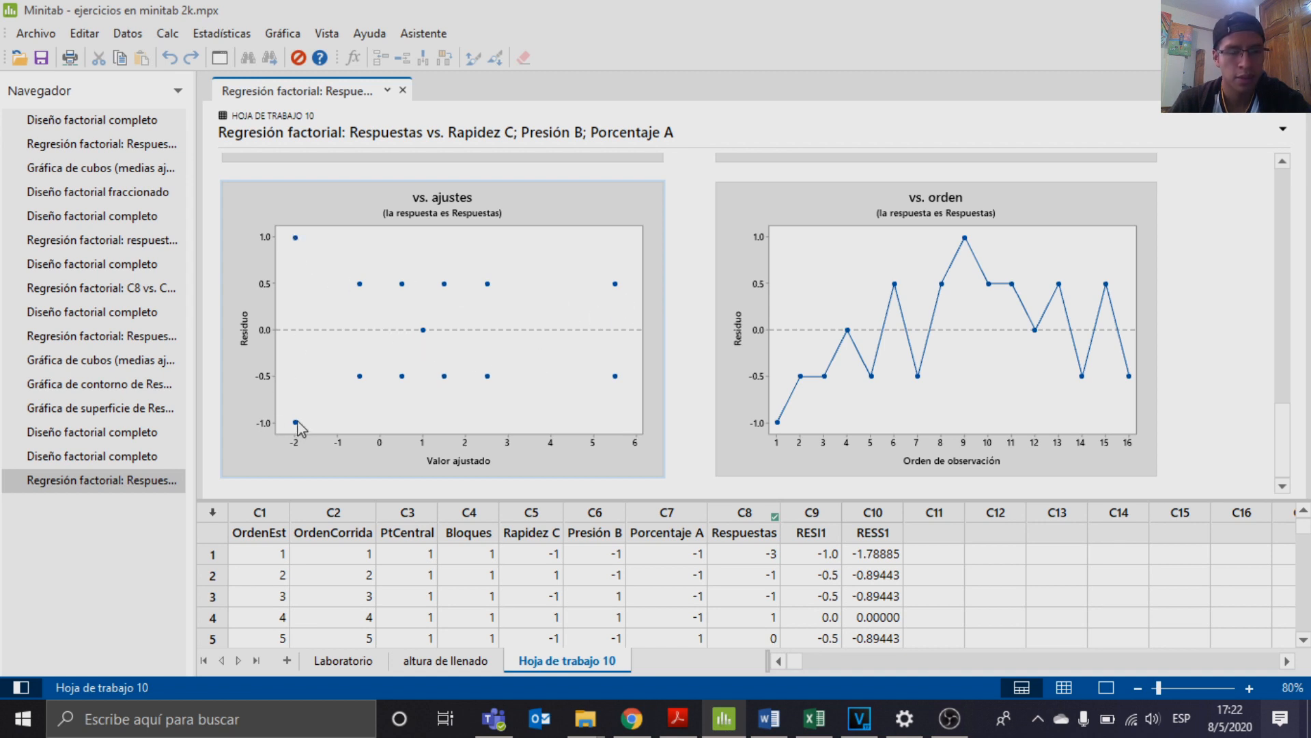
{"action": "mouse_move", "coordinate": [297, 423]}
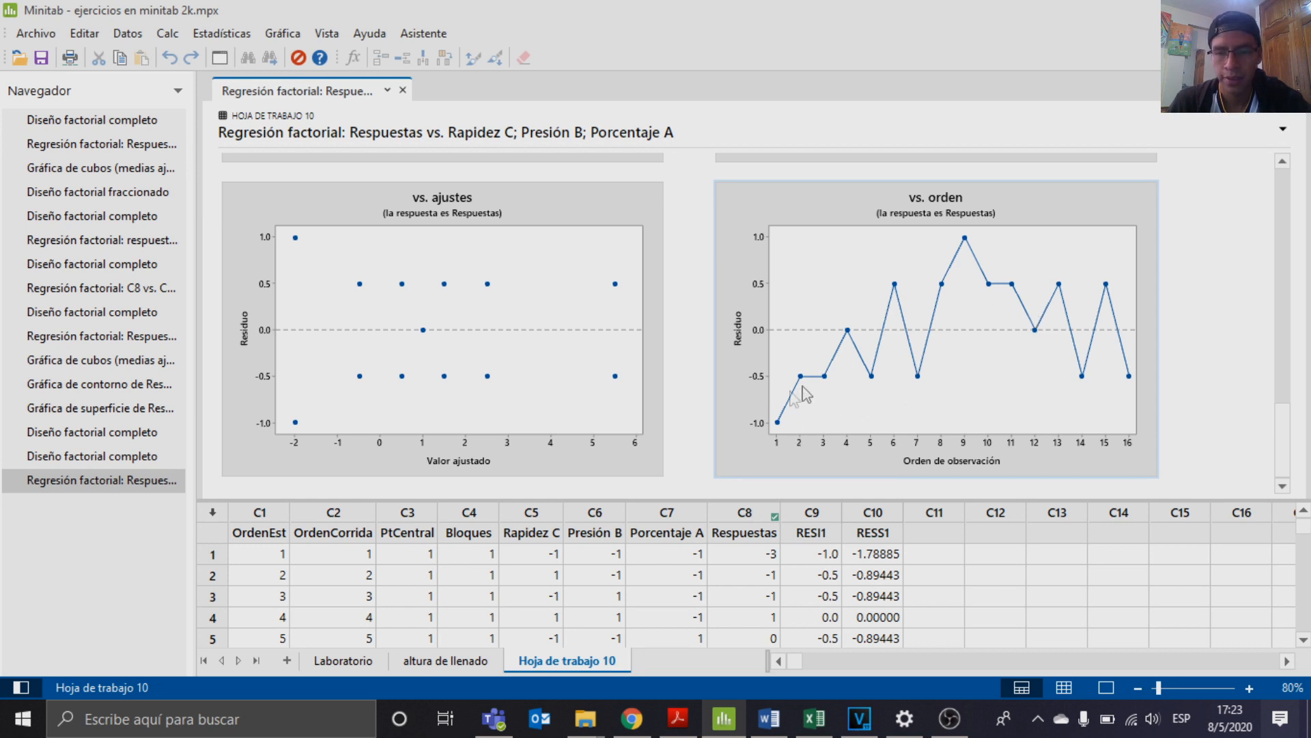
{"action": "mouse_move", "coordinate": [779, 427]}
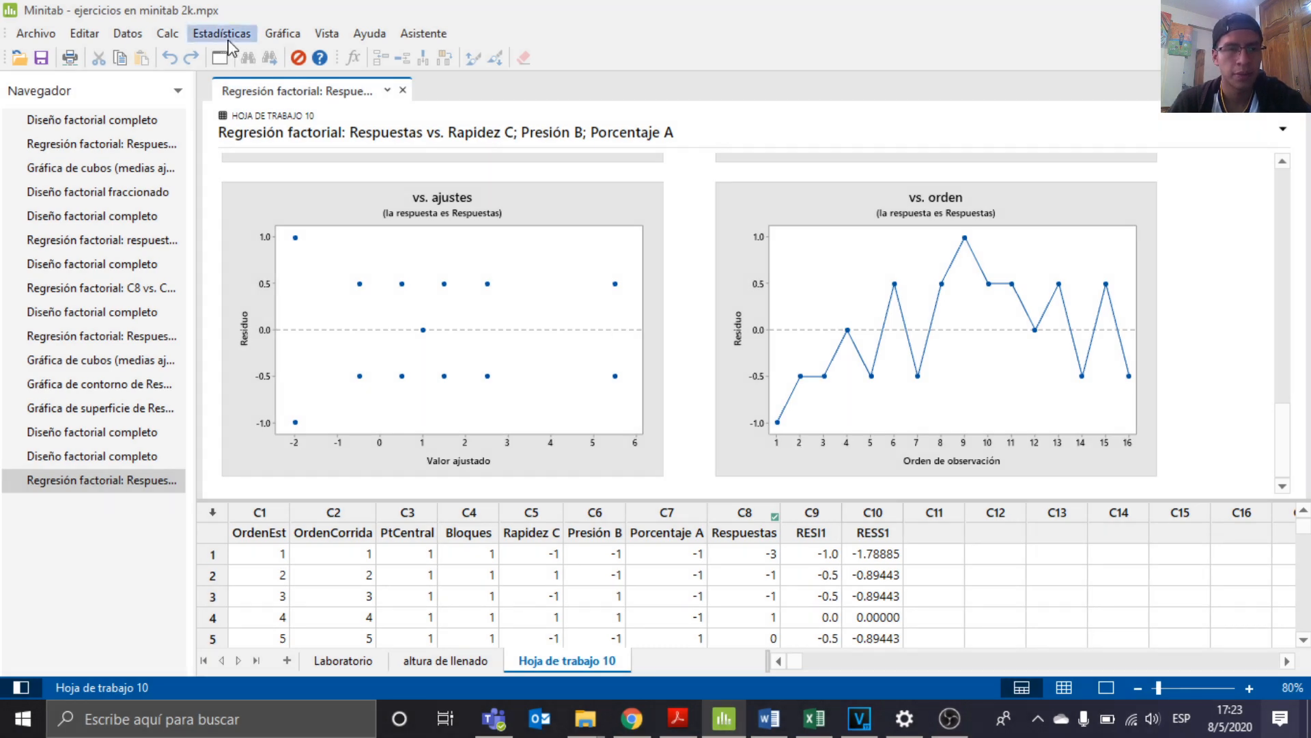
Create a cube plot of Respuestas with fitted means for Rapidez C, Presión B and Porcentaje A.
{"action": "left_click", "coordinate": [222, 33]}
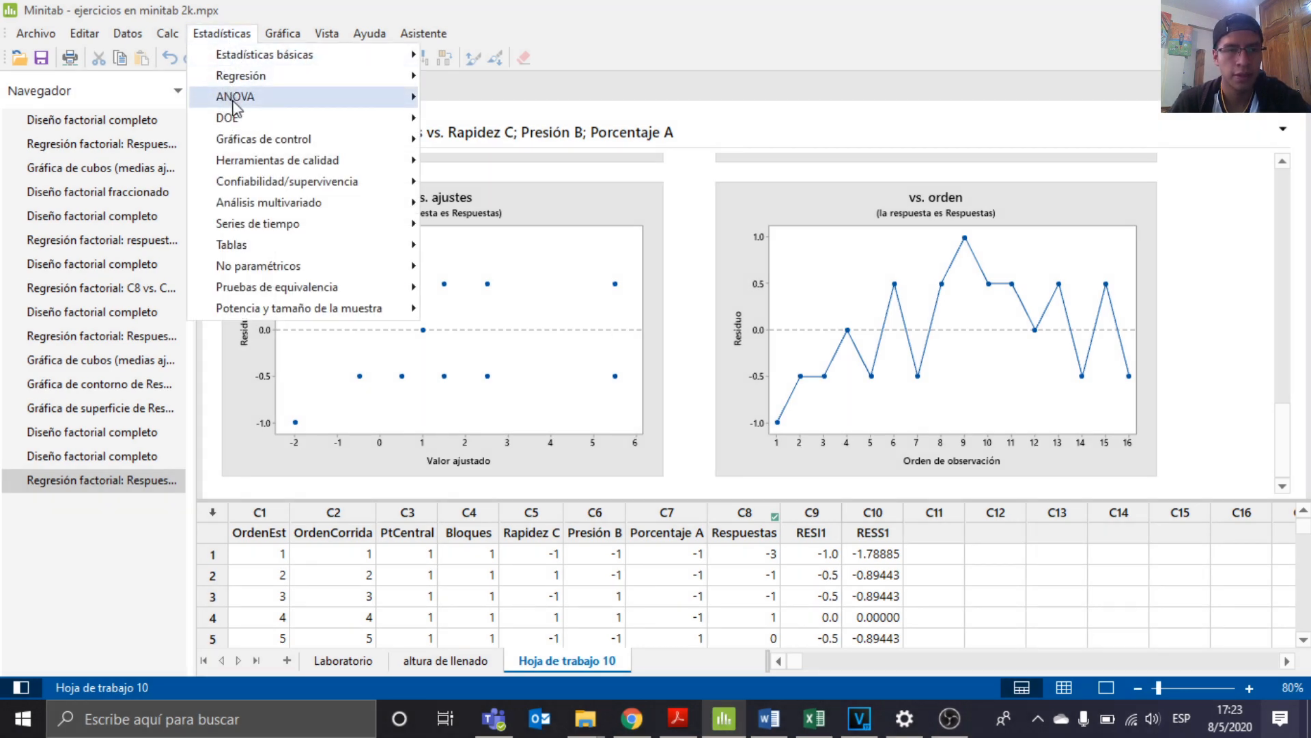
{"action": "mouse_move", "coordinate": [239, 117]}
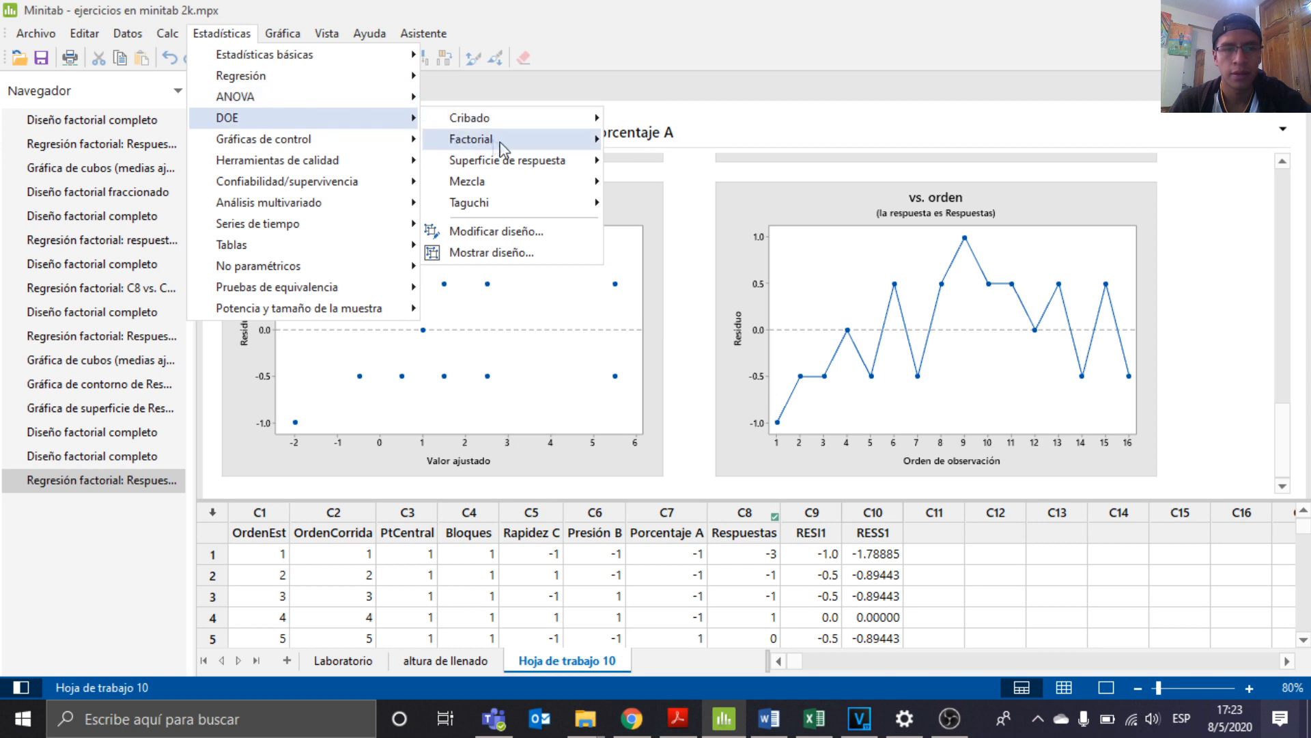
{"action": "mouse_move", "coordinate": [539, 145]}
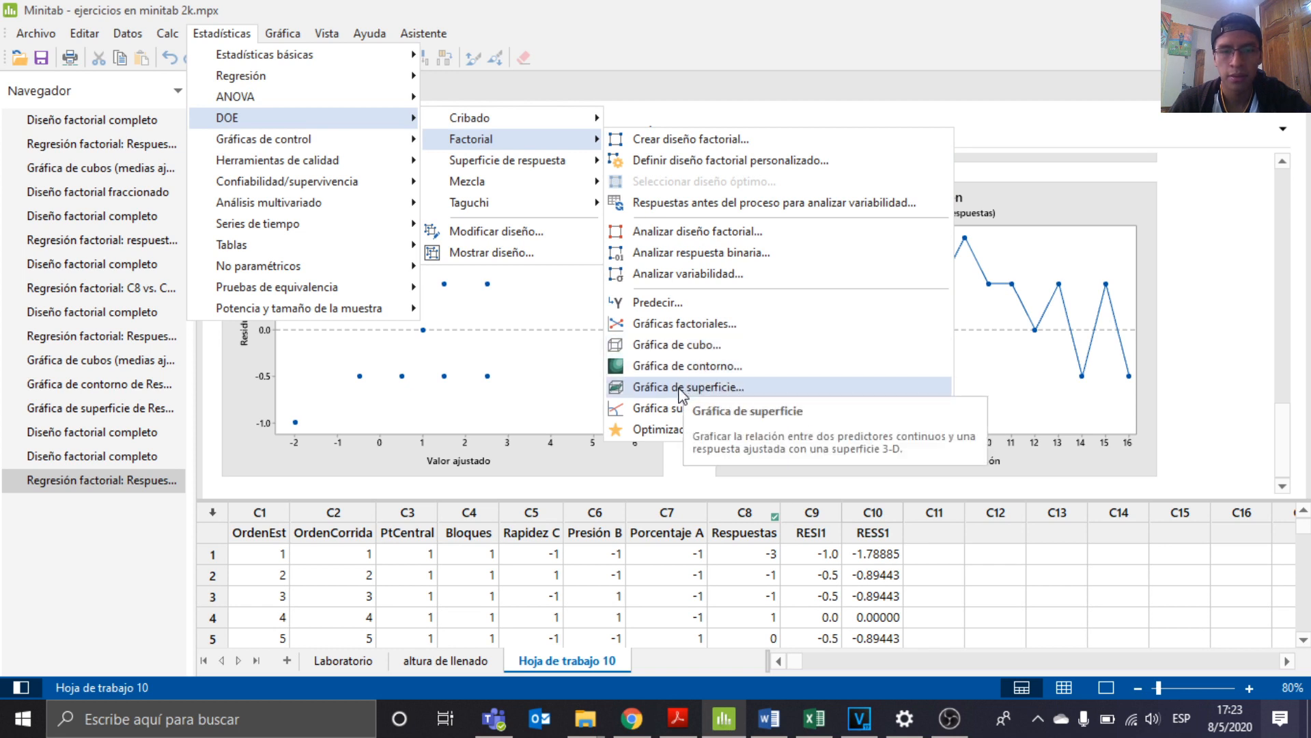
{"action": "left_click", "coordinate": [655, 348]}
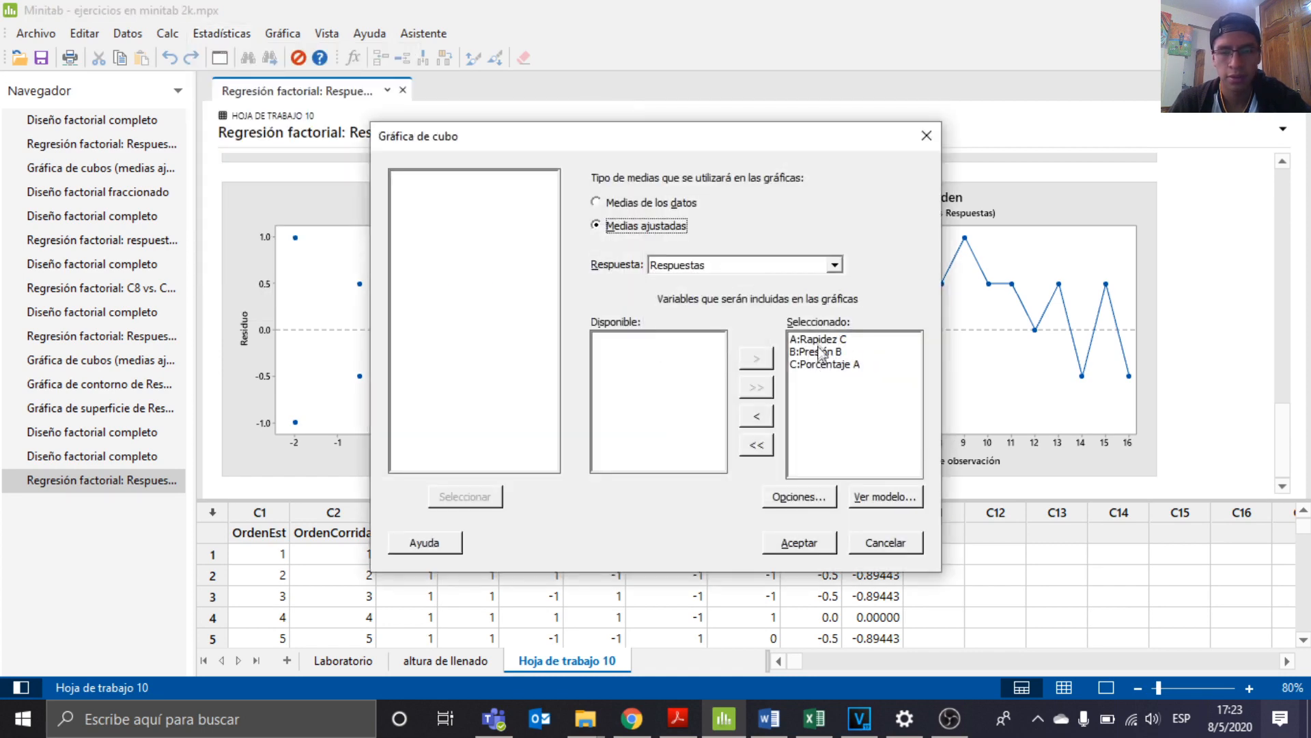
{"action": "left_click", "coordinate": [803, 544]}
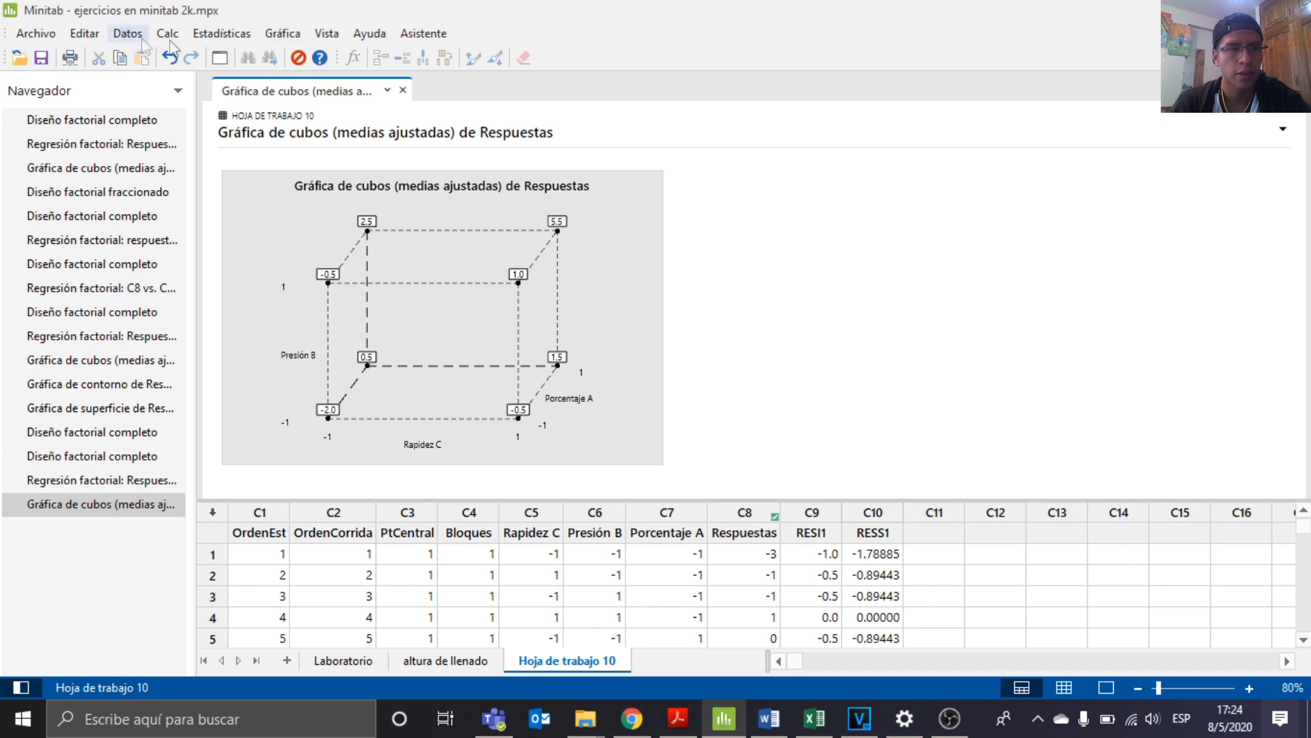
Create a contour plot of Respuestas with Presión B on the X axis and Porcentaje A on the Y axis.
{"action": "left_click", "coordinate": [222, 34]}
{"action": "mouse_move", "coordinate": [350, 123]}
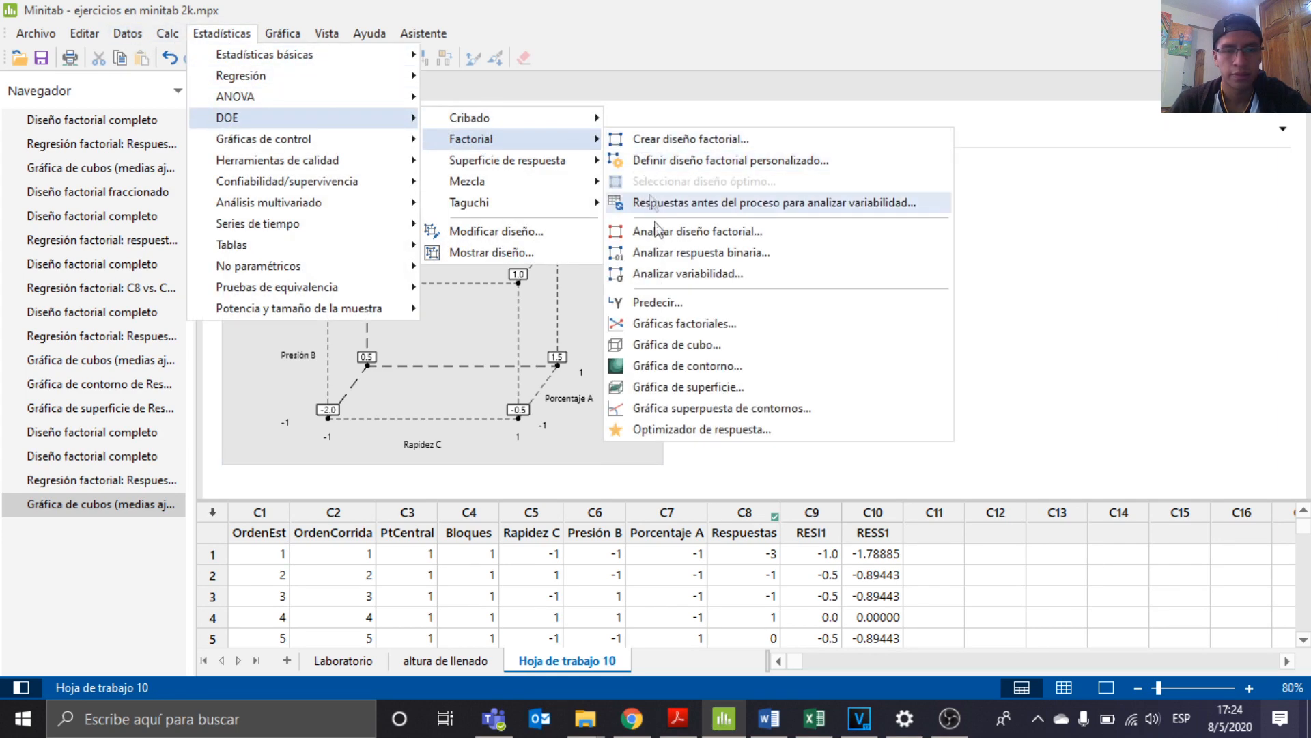
{"action": "left_click", "coordinate": [664, 368]}
{"action": "left_click", "coordinate": [704, 298]}
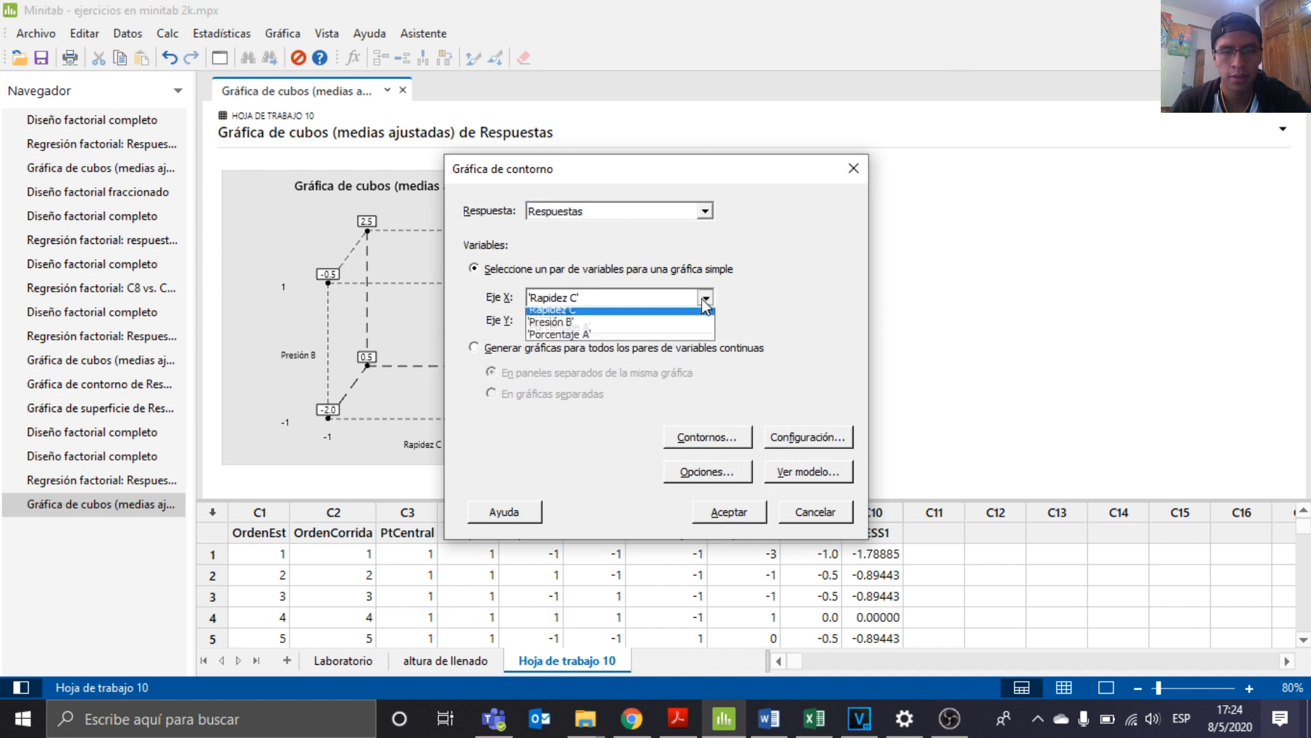
{"action": "left_click", "coordinate": [601, 328]}
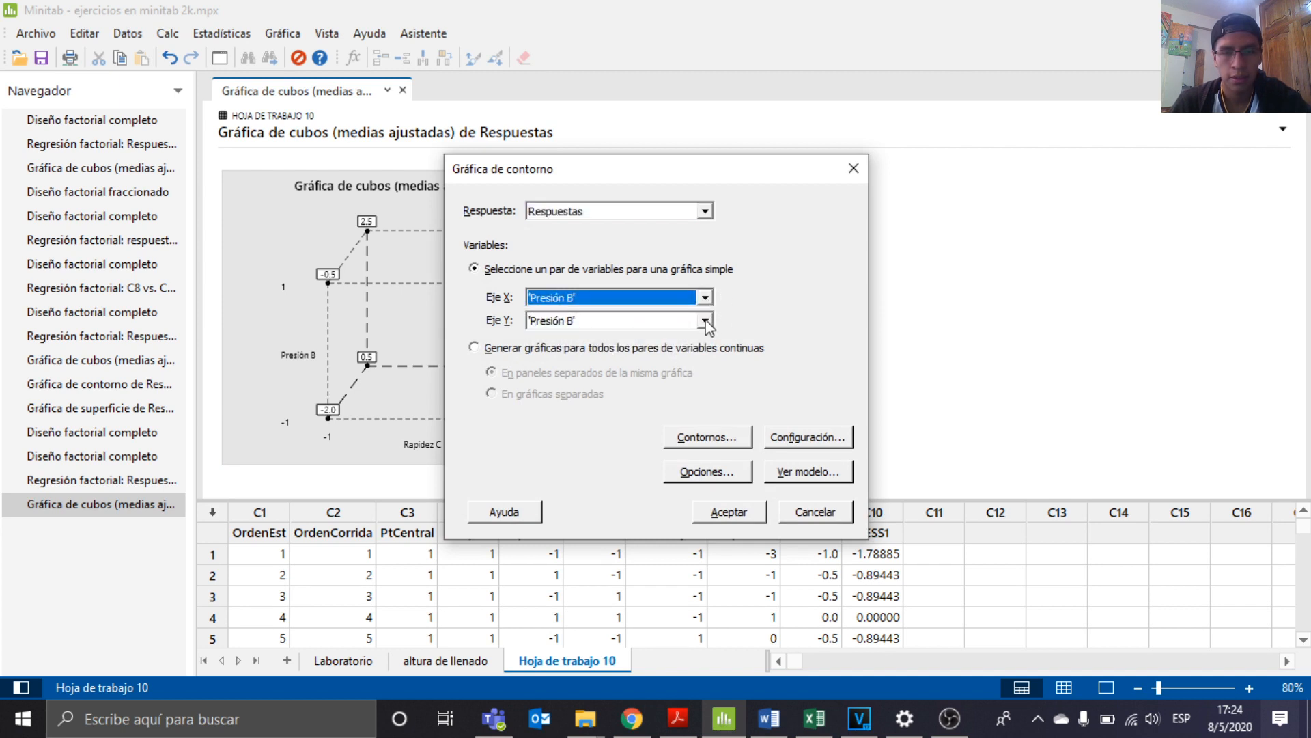
{"action": "left_click", "coordinate": [705, 320]}
{"action": "left_click", "coordinate": [652, 362]}
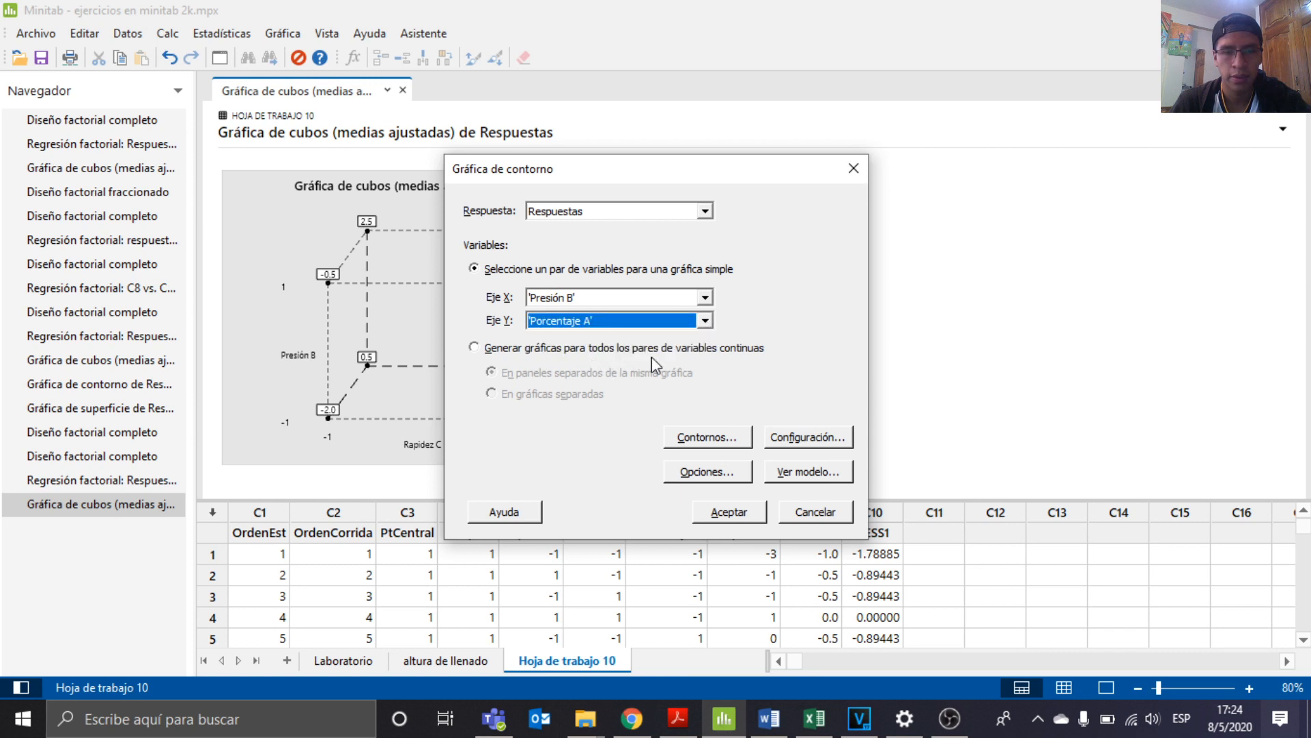
{"action": "left_click", "coordinate": [729, 514]}
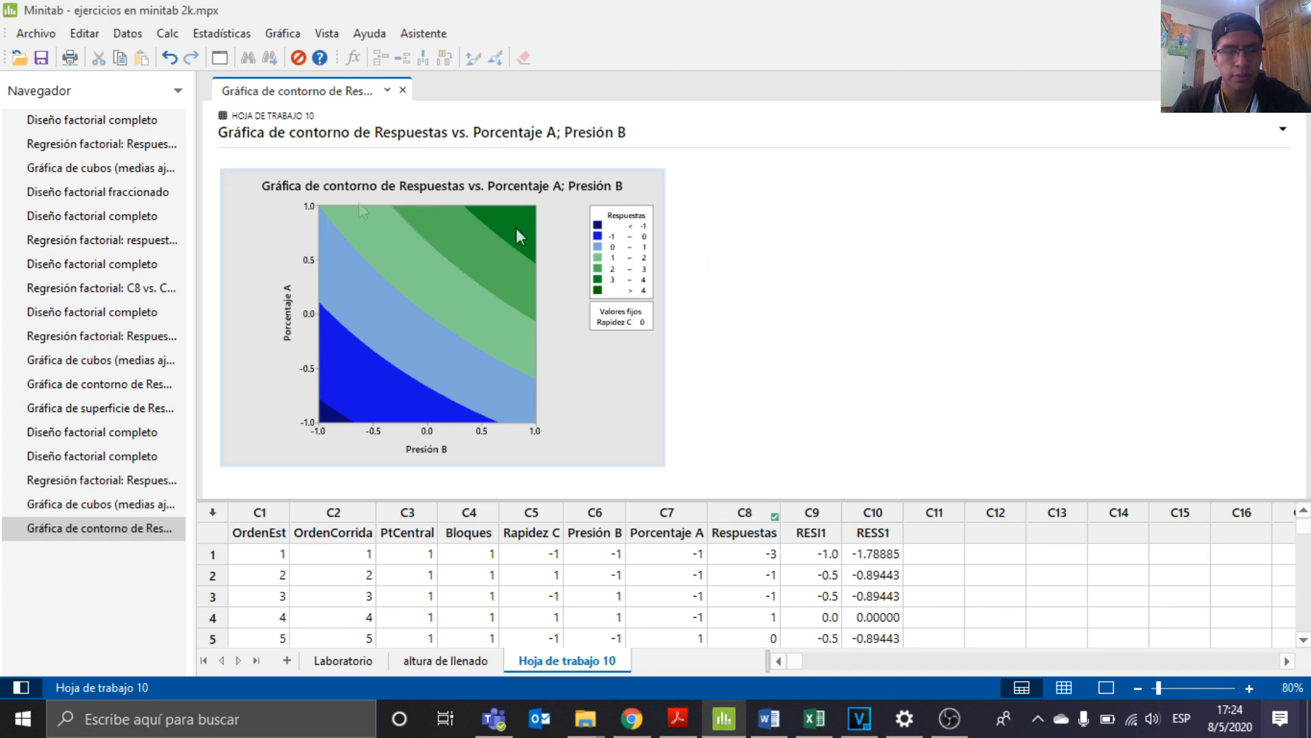
Create a surface plot of Respuestas with Rapidez C on the X axis and Presión B on the Y axis, and select the graph.
{"action": "left_click", "coordinate": [218, 34]}
{"action": "left_click", "coordinate": [222, 34]}
{"action": "left_click", "coordinate": [239, 35]}
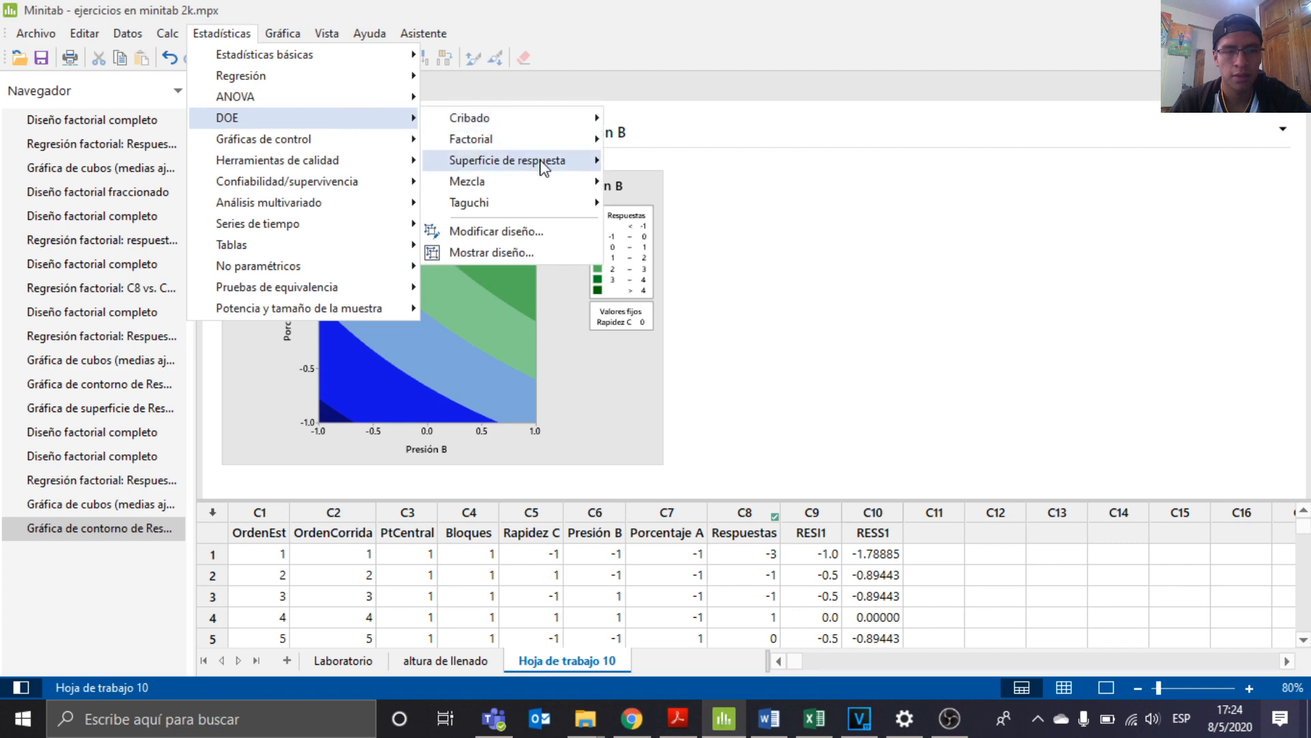
{"action": "mouse_move", "coordinate": [567, 140]}
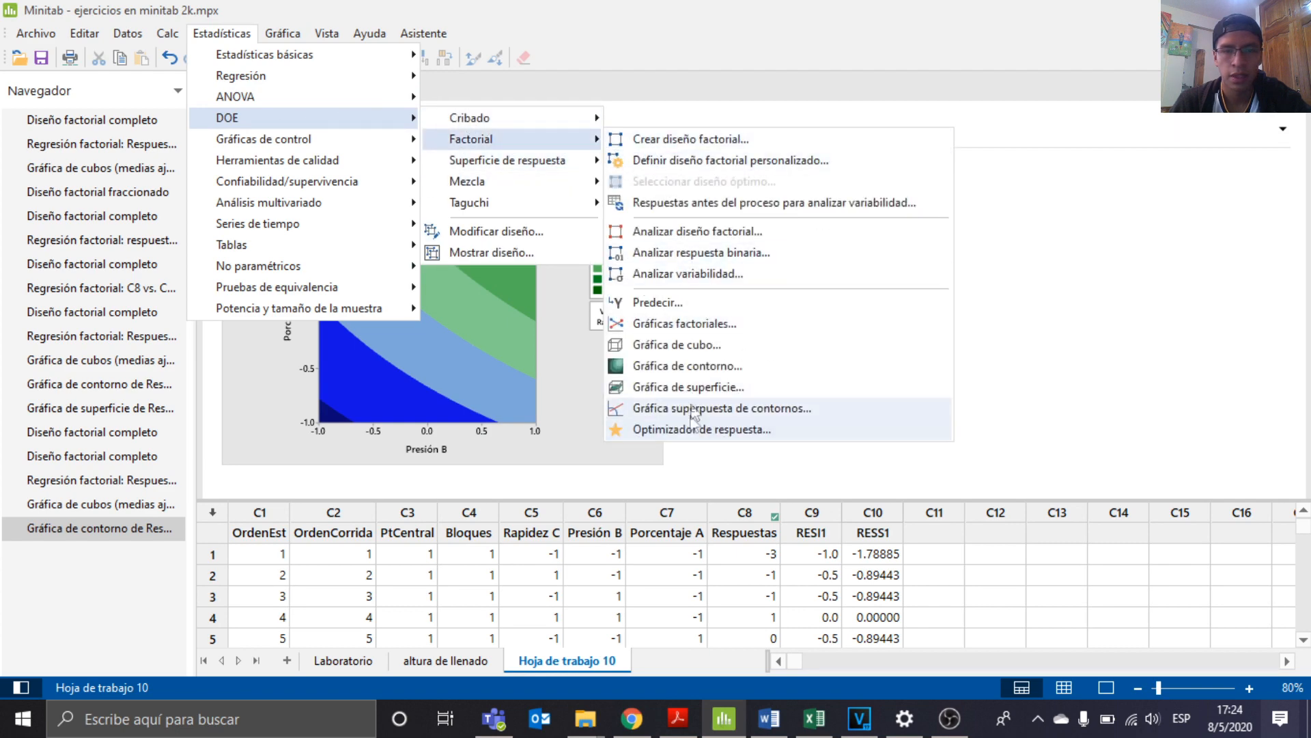
{"action": "left_click", "coordinate": [697, 389]}
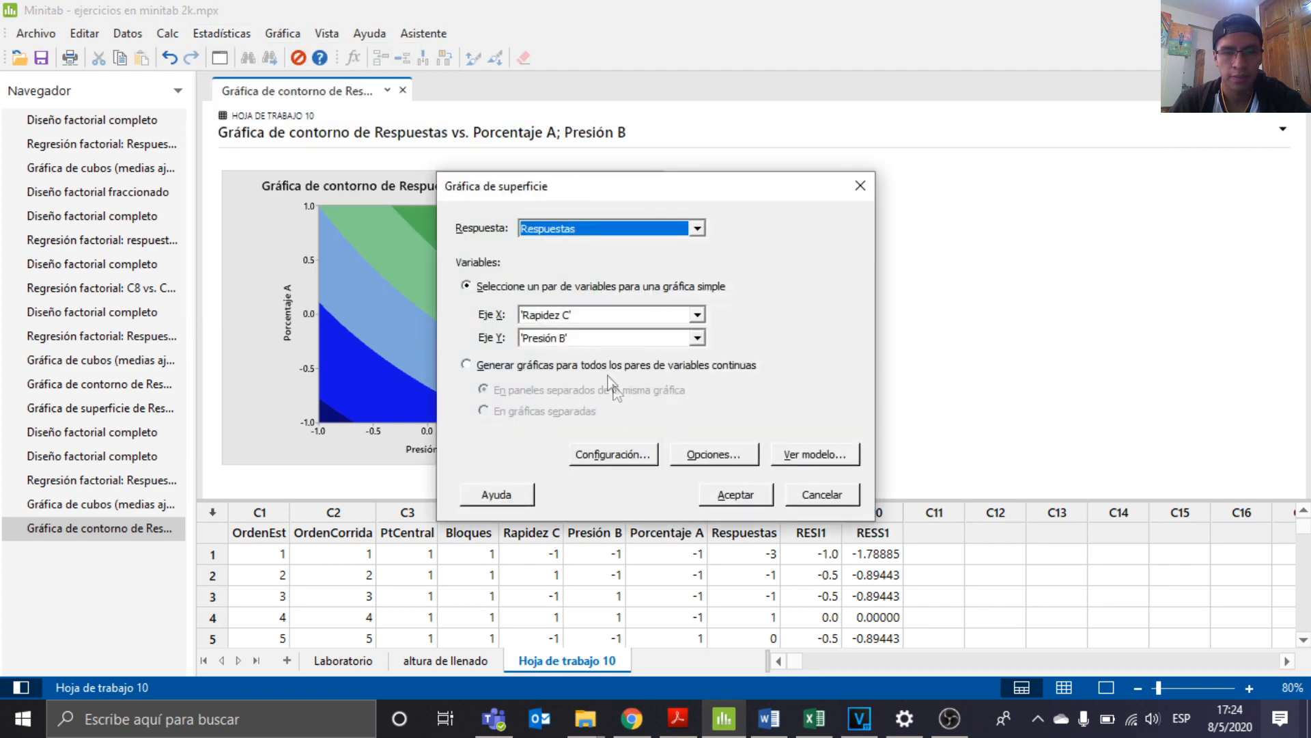
{"action": "left_click", "coordinate": [716, 489]}
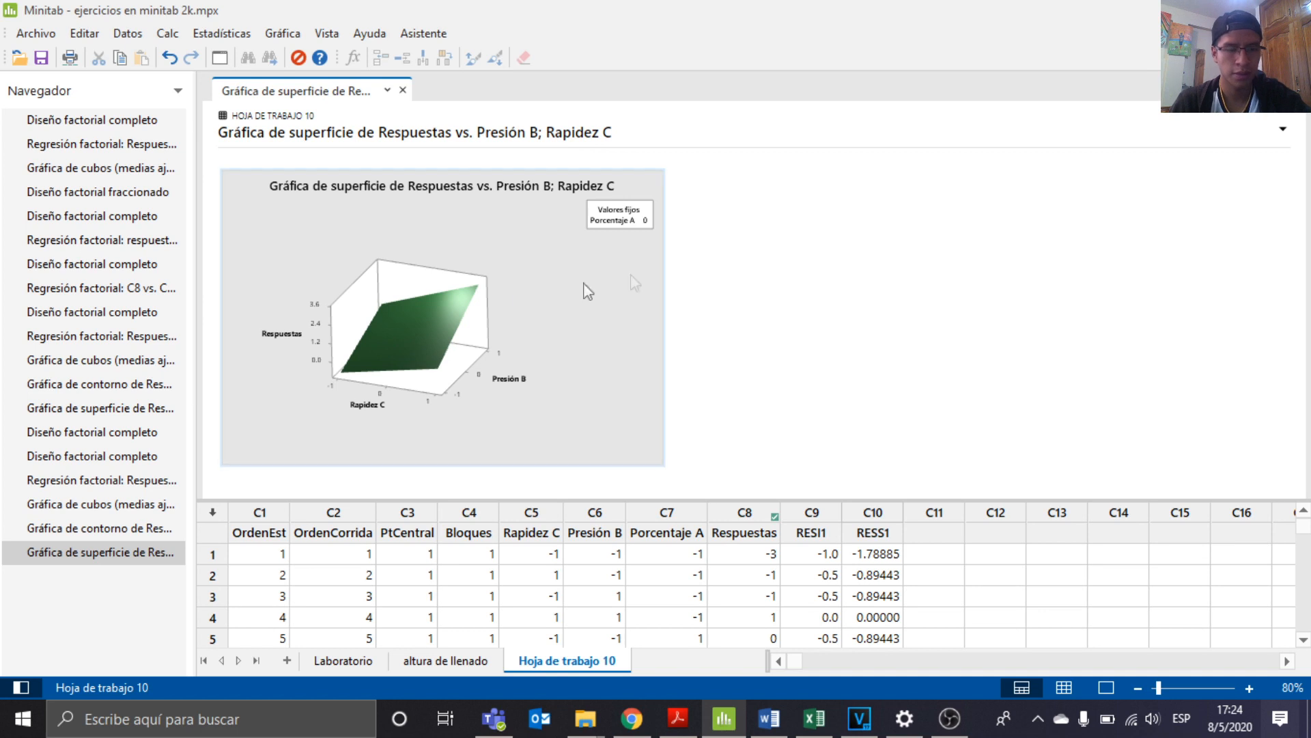
{"action": "left_click", "coordinate": [480, 294]}
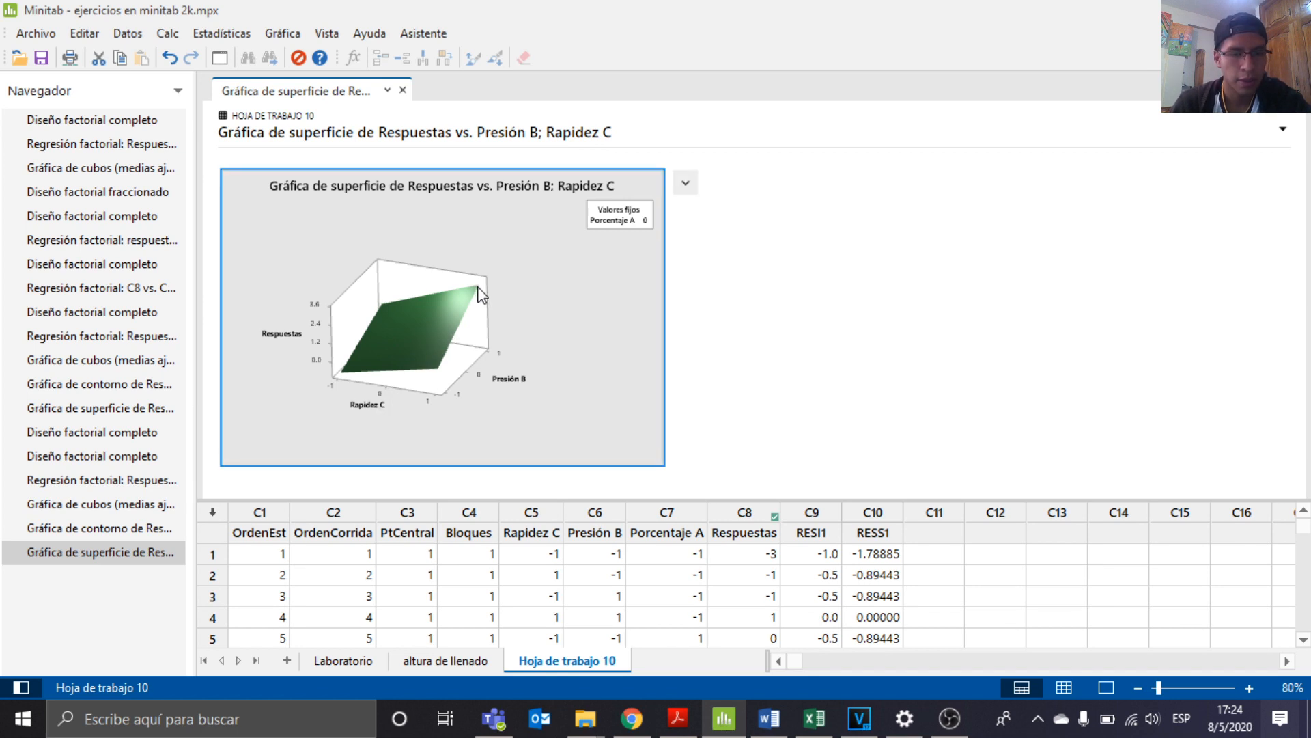